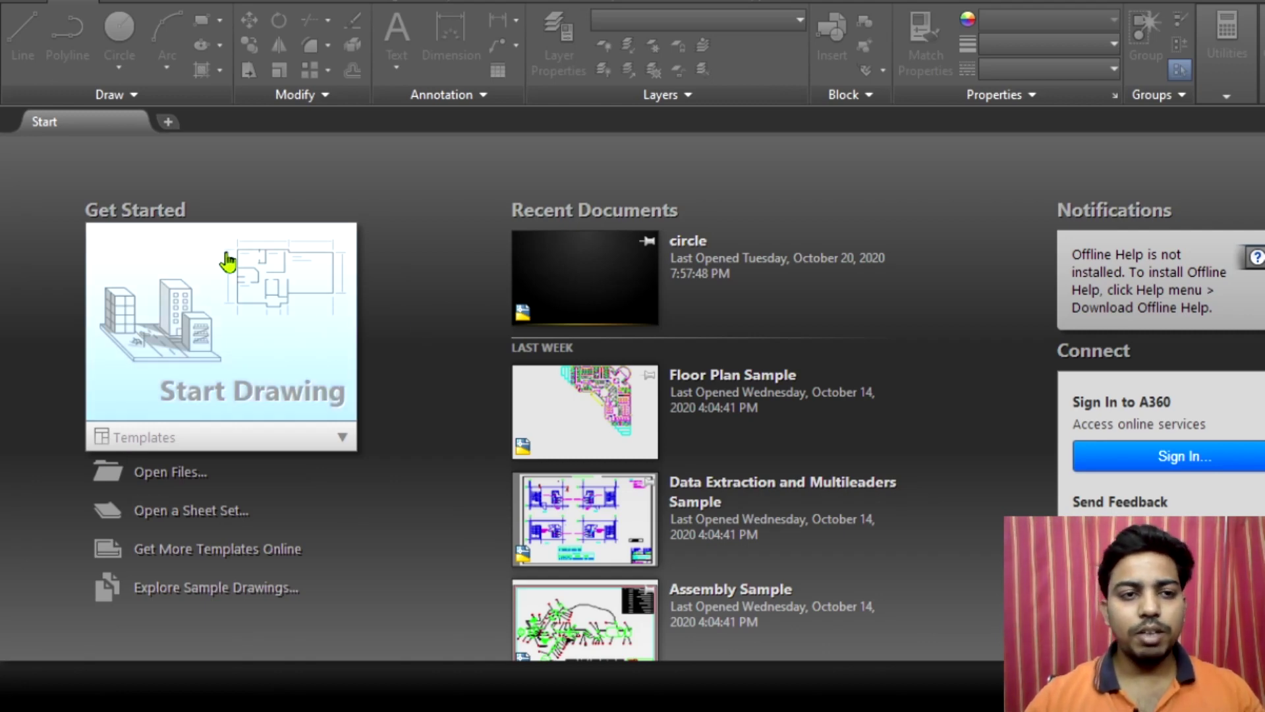
Step: Start a new blank drawing
click(223, 359)
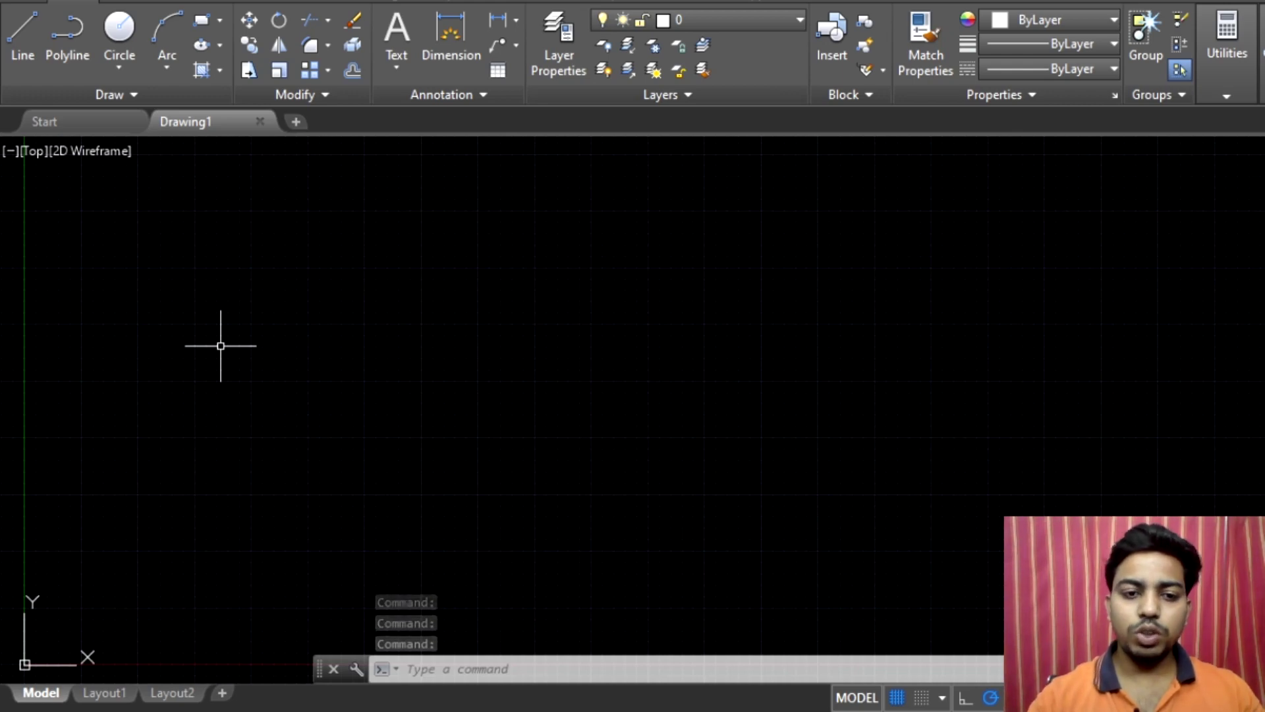
text(u)
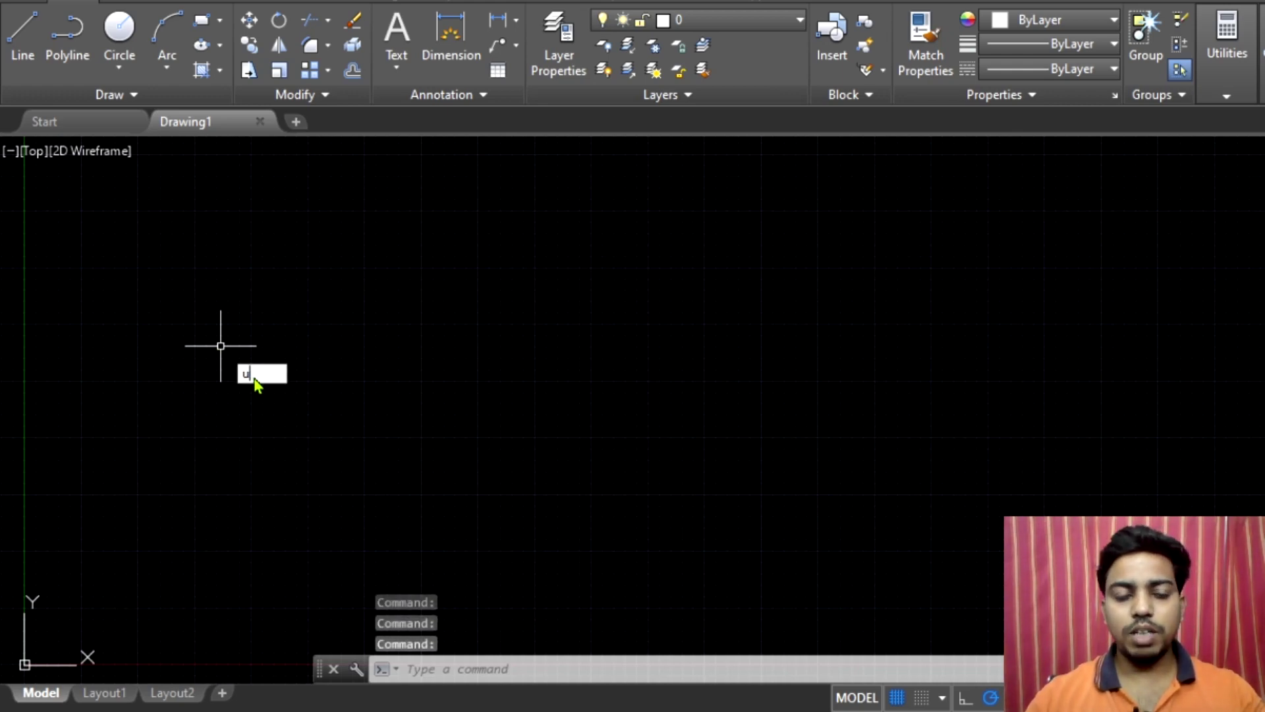
key(Escape)
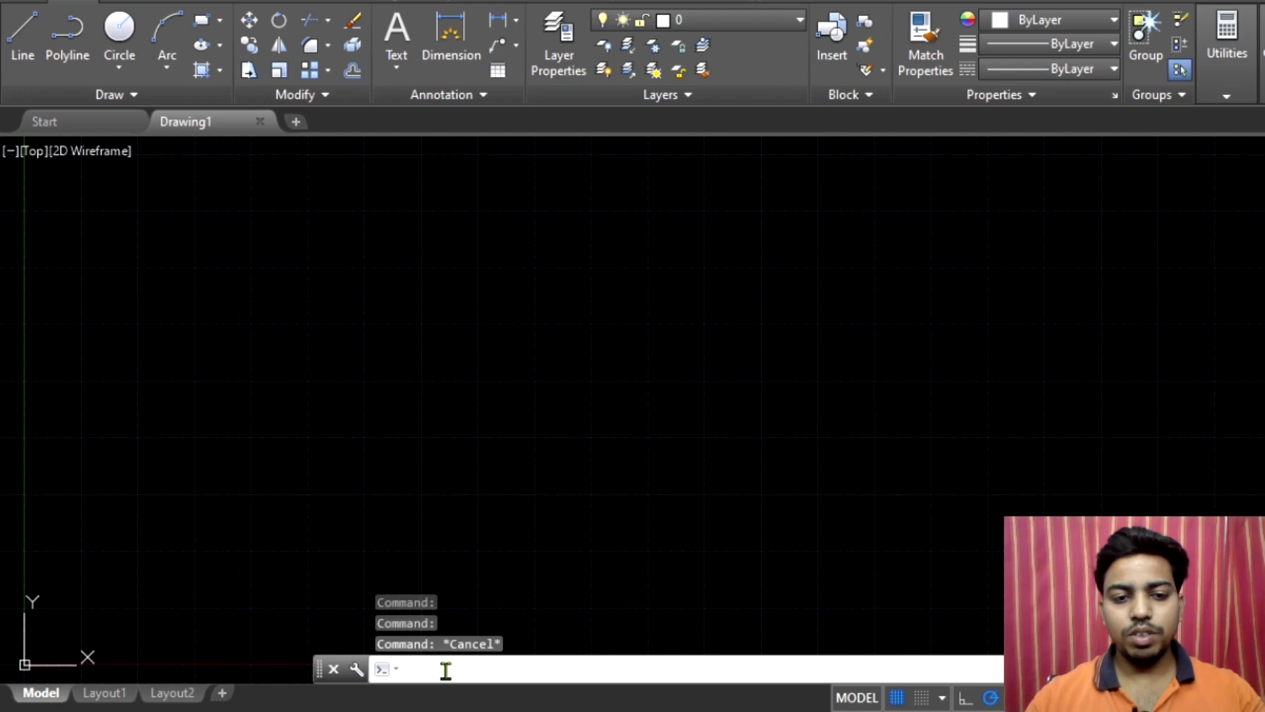
Step: Configure the drawing units with decimal lengths, decimal degrees for angles and millimeters as the insertion scale
text(u)
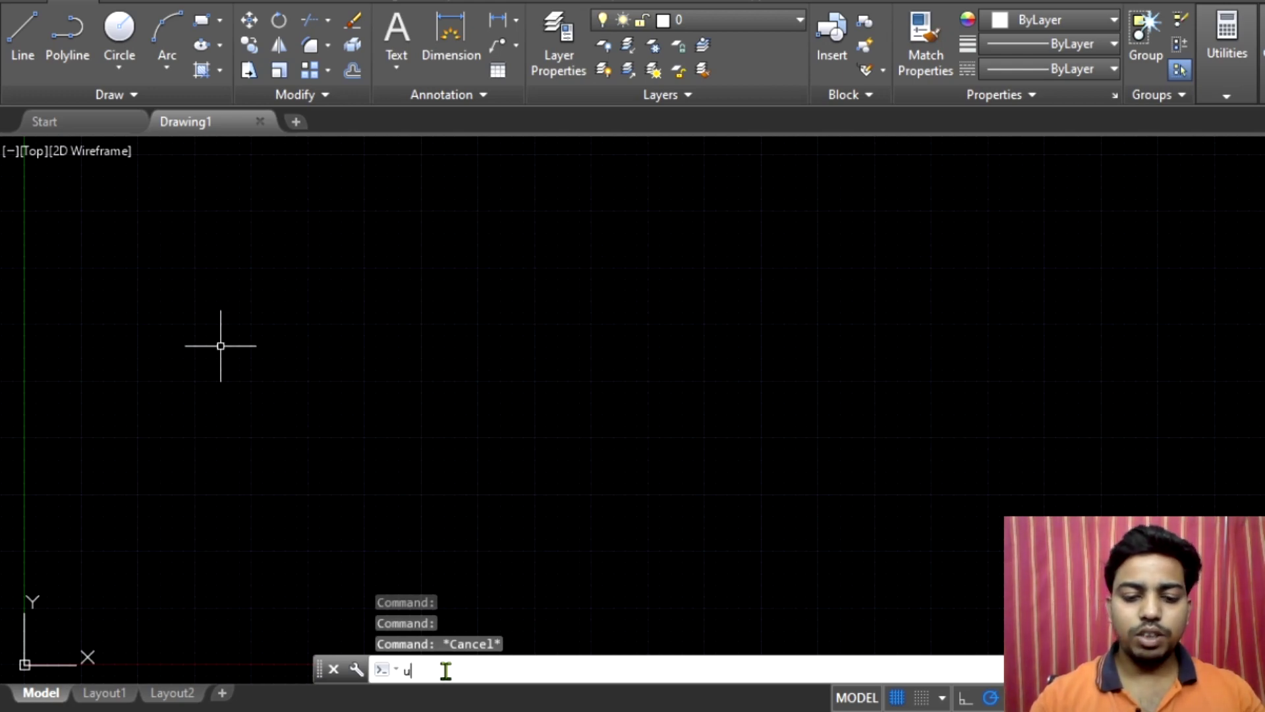
text(nits)
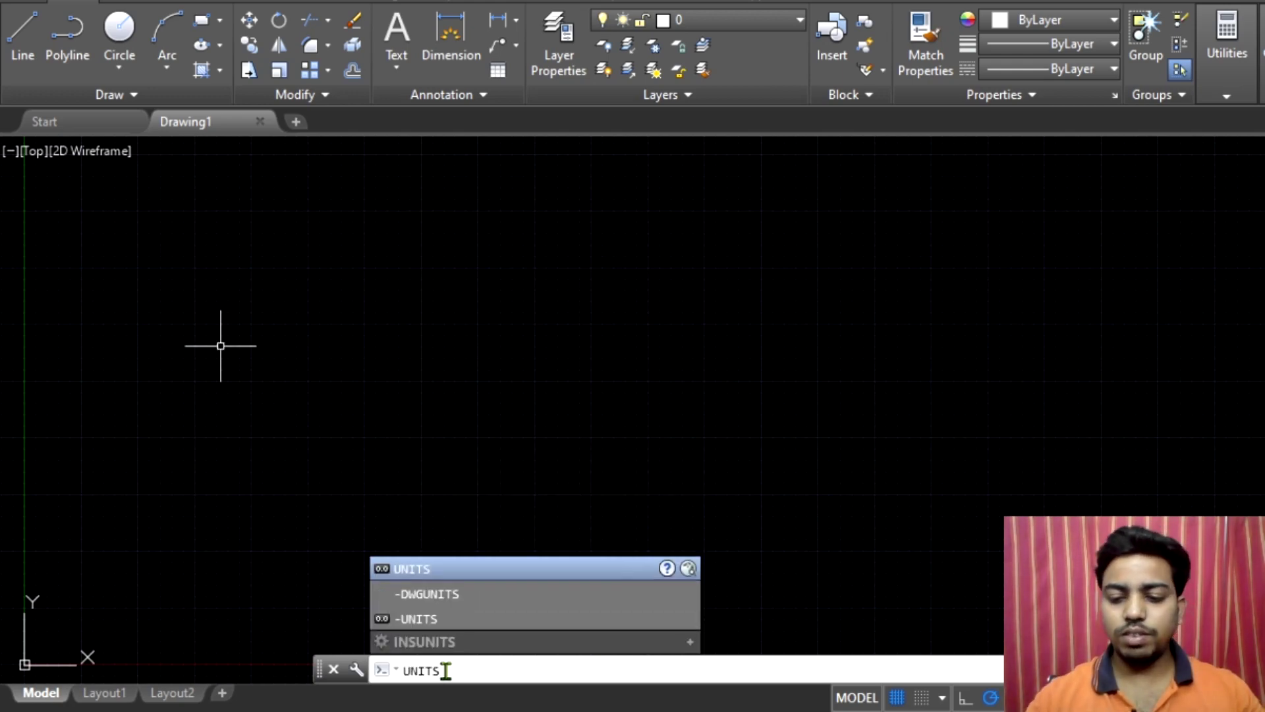
key(Return)
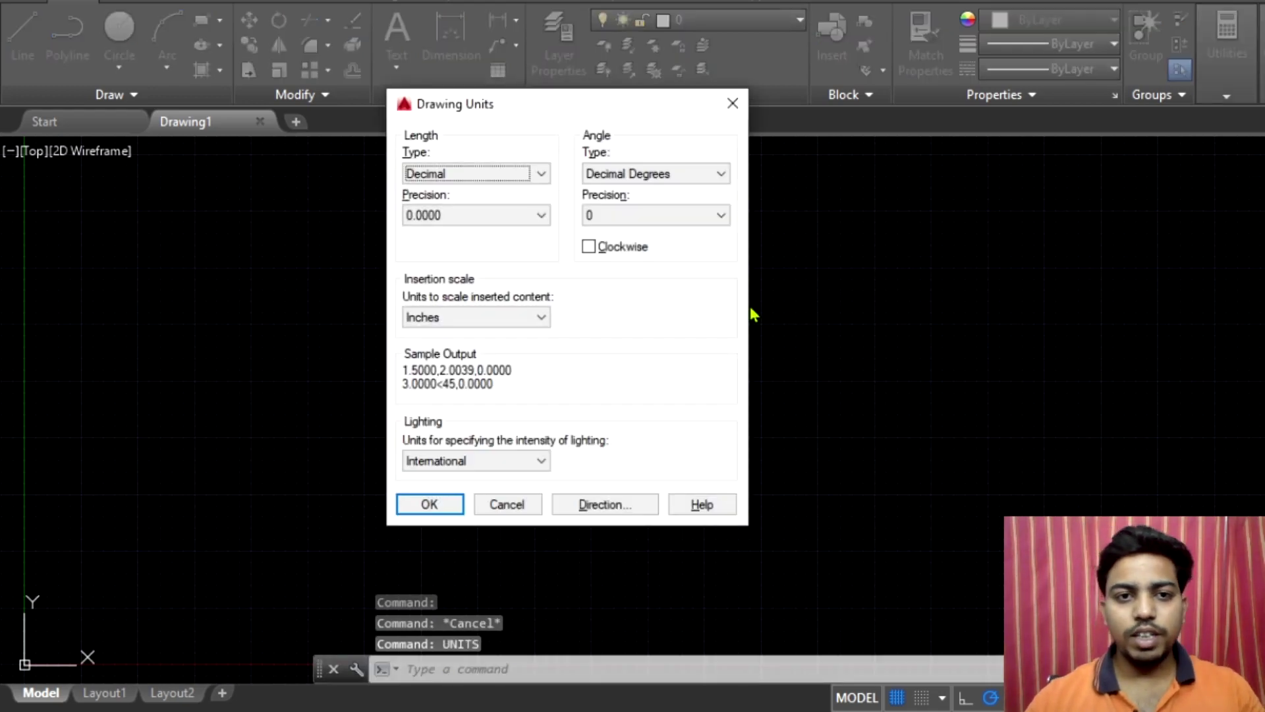
click(463, 179)
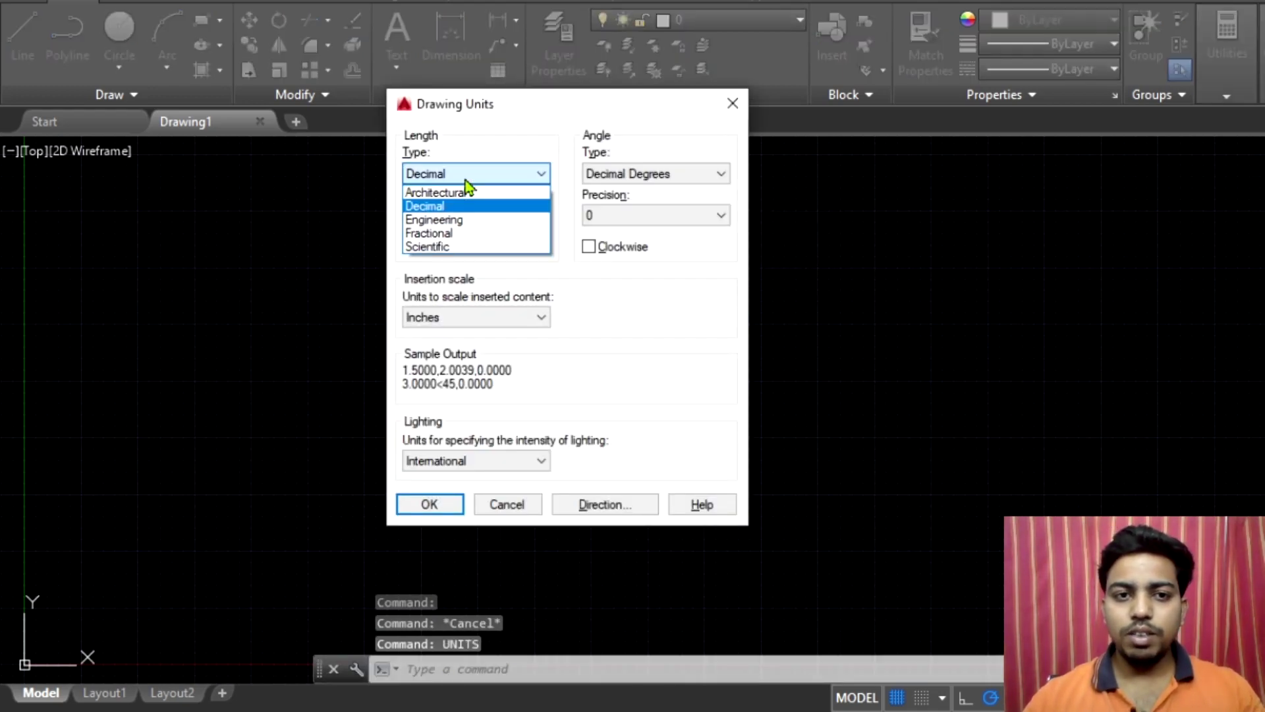
click(461, 212)
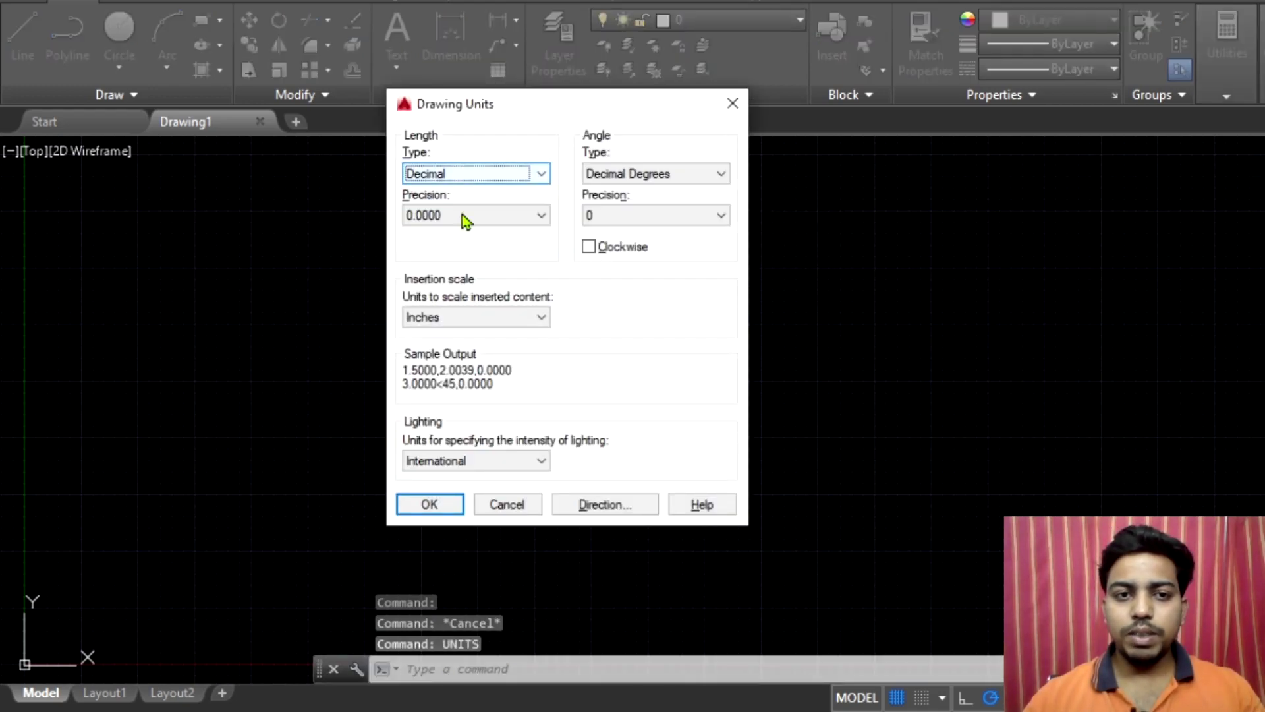
click(653, 176)
click(652, 176)
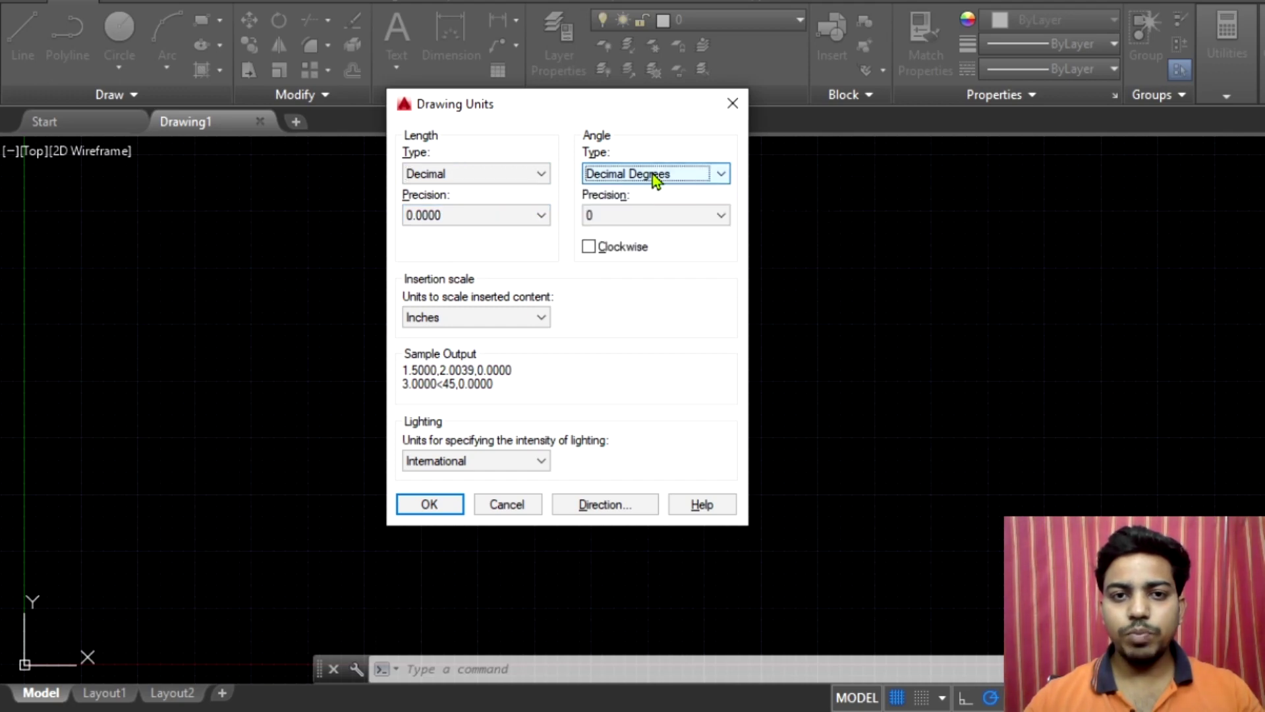
click(465, 318)
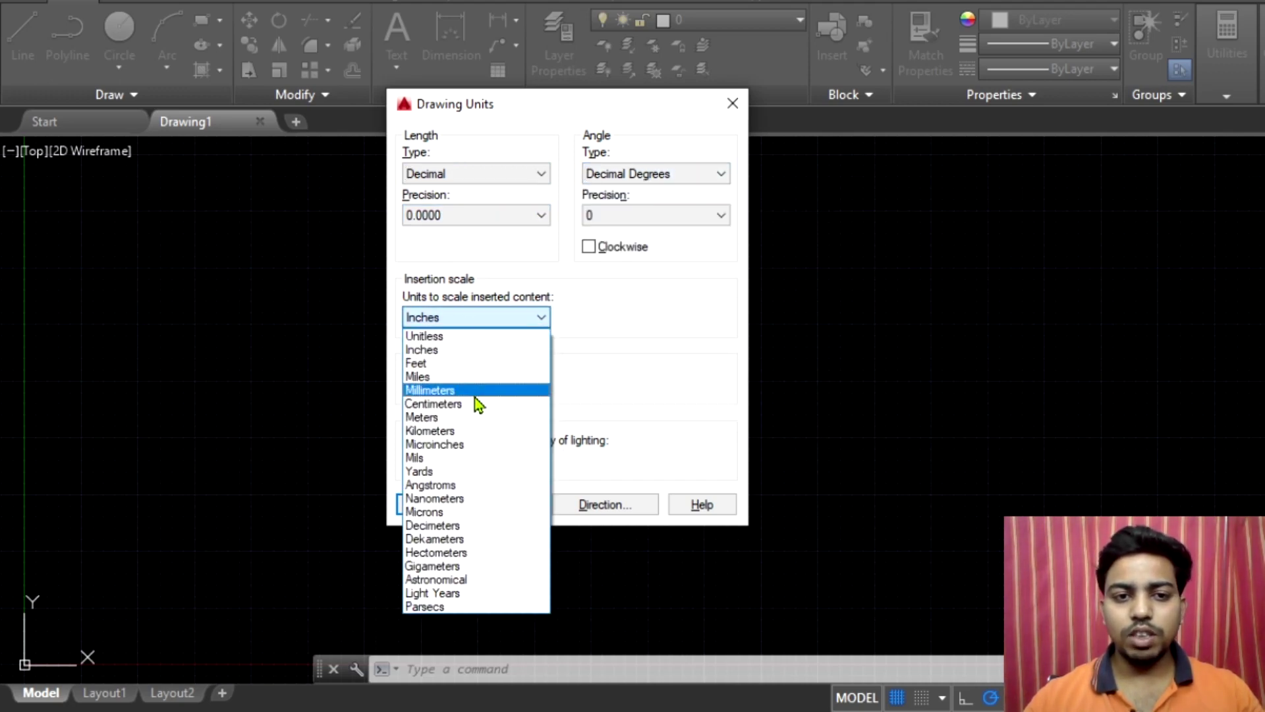
click(470, 392)
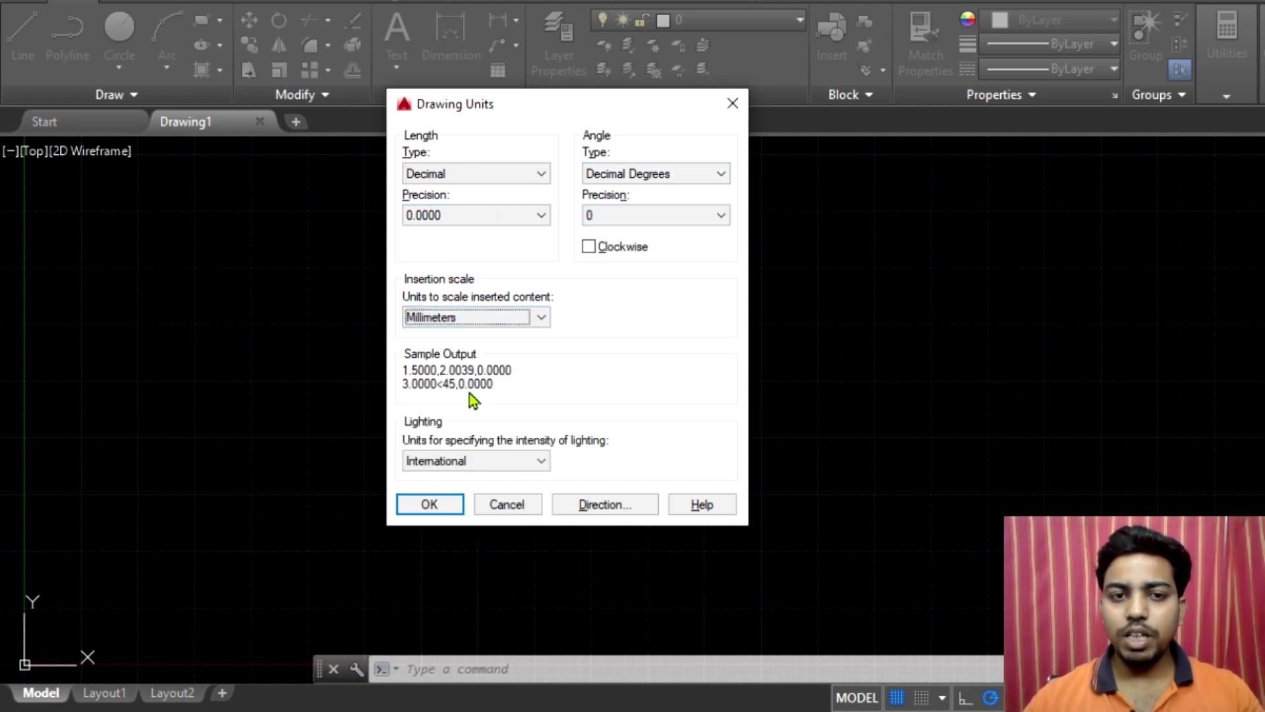
click(425, 502)
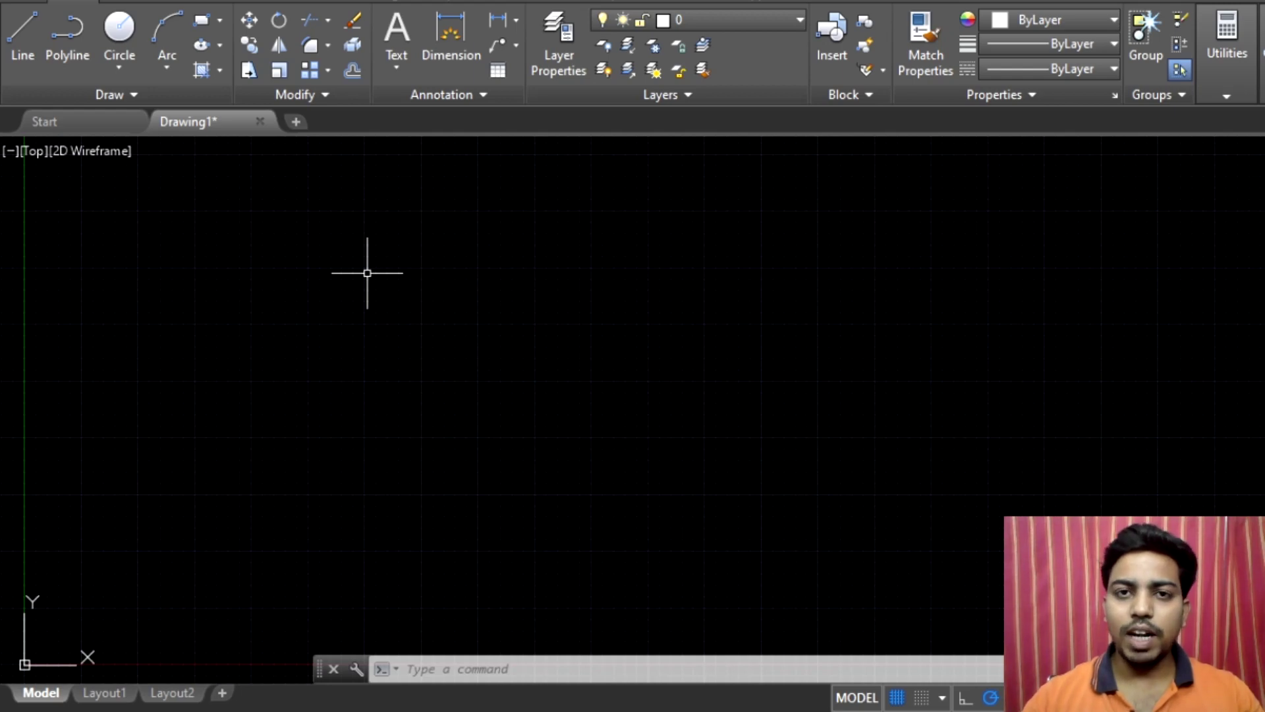
text(p)
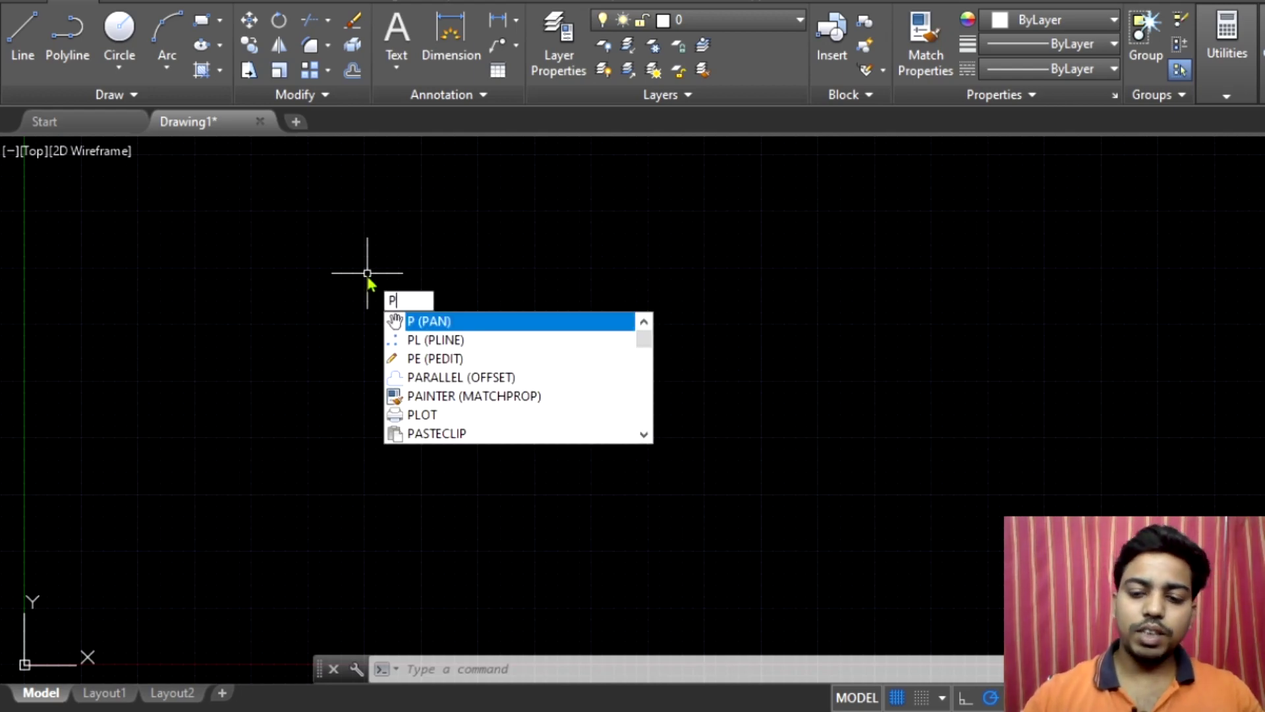
key(BackSpace)
key(Escape)
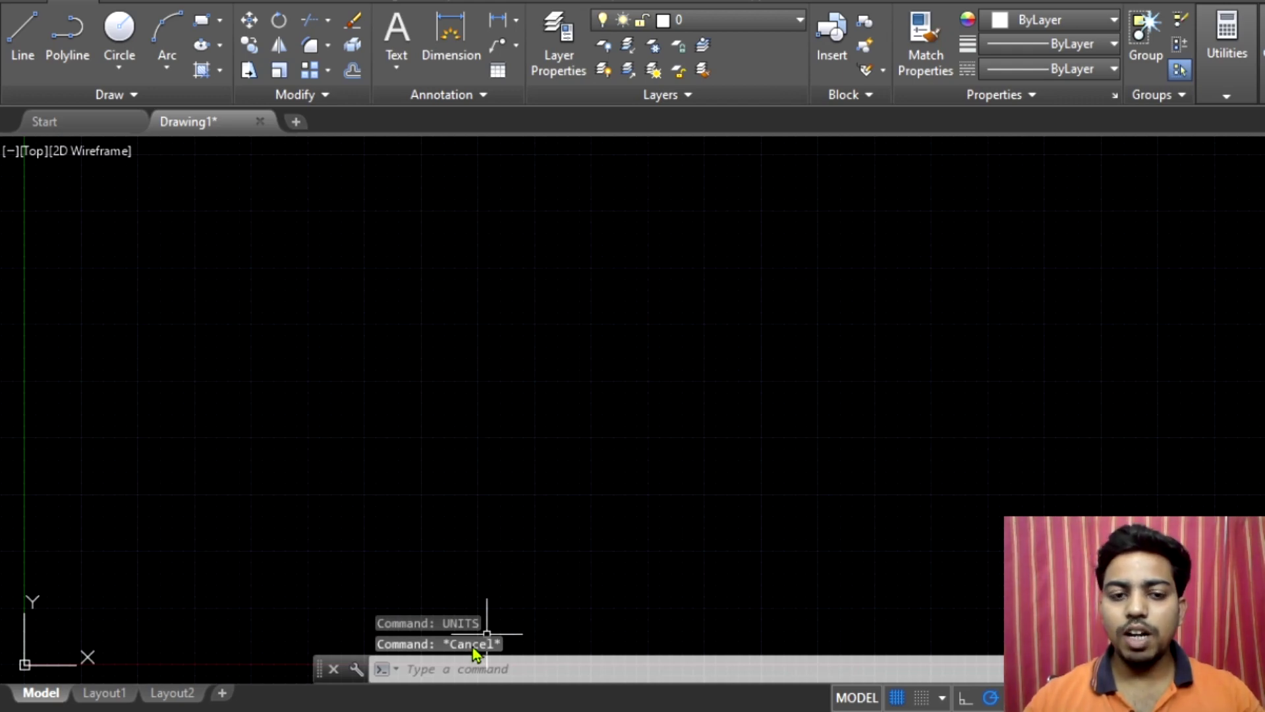
Step: Draw a closed rectangular polyline 10 units wide and 5 units high with PLINE, starting from its upper-left corner
click(435, 665)
text(pl)
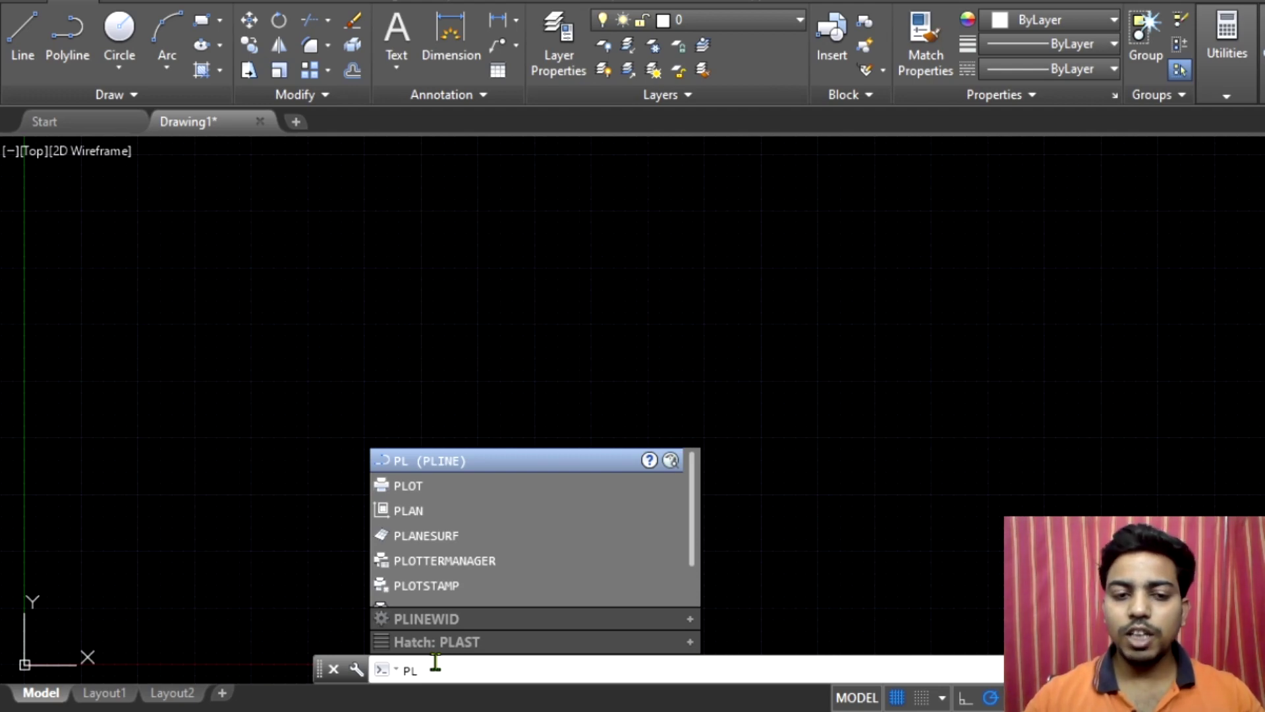
text(ine)
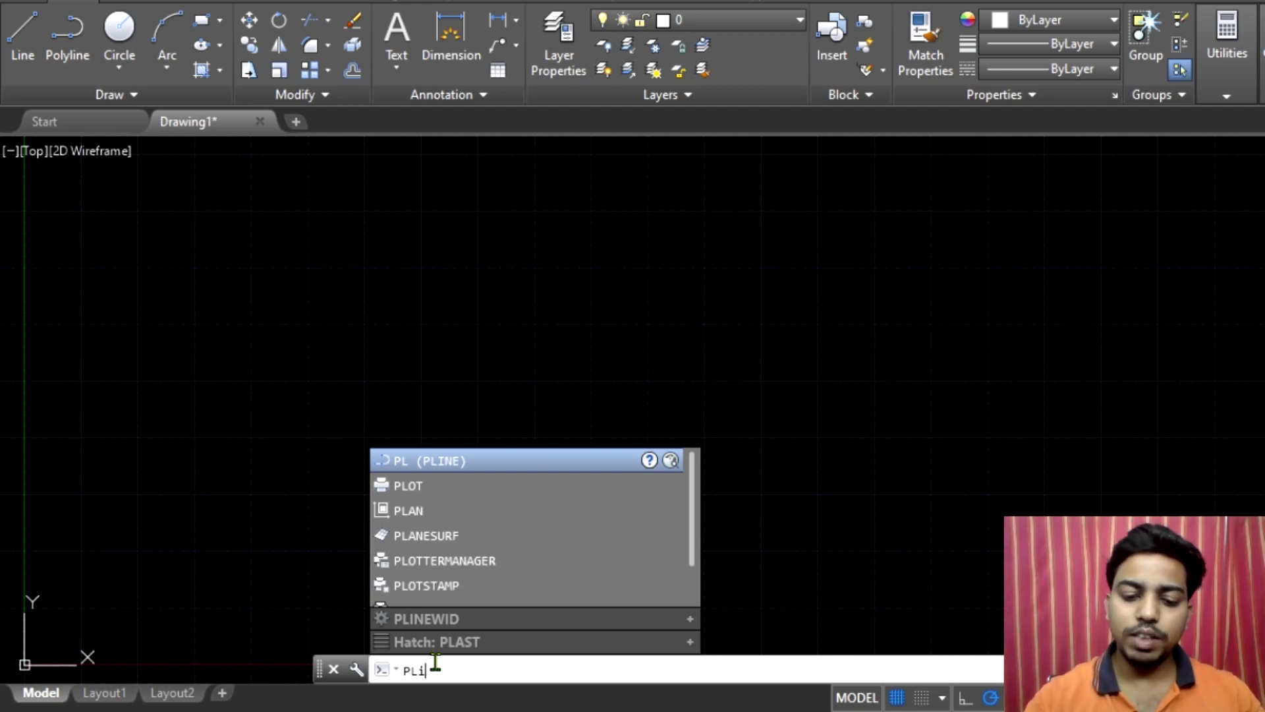
key(Return)
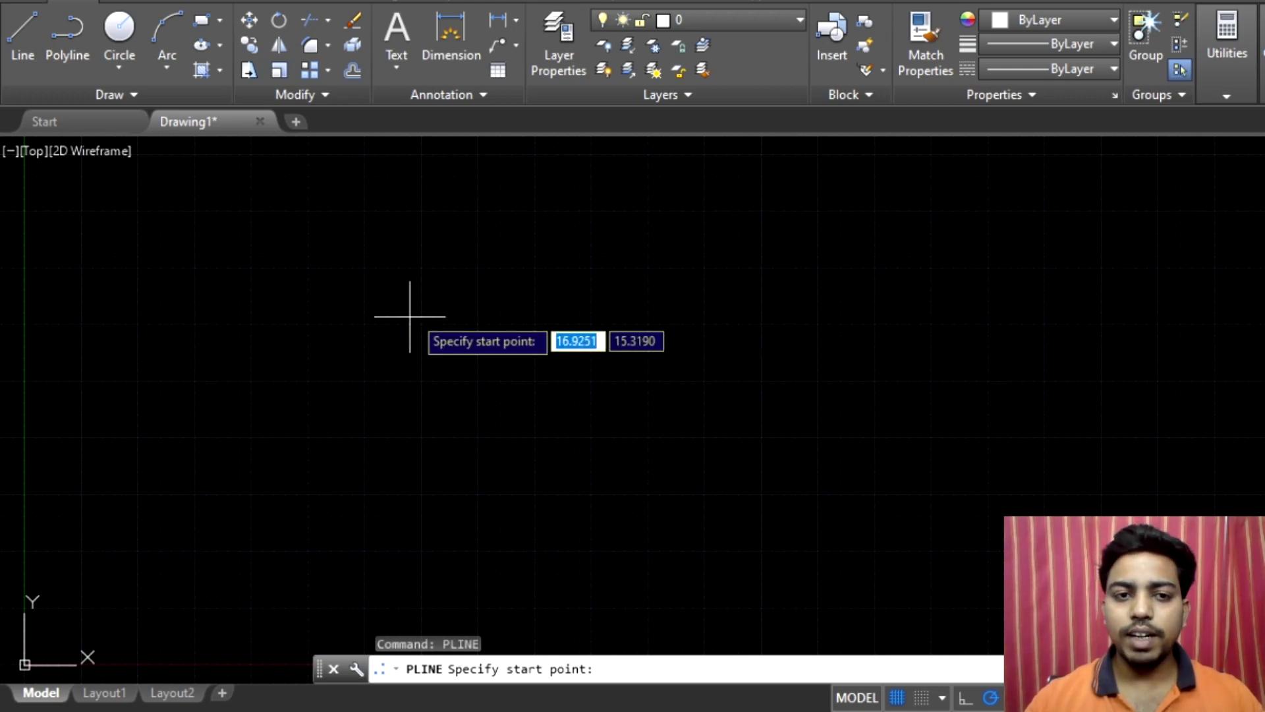
click(410, 290)
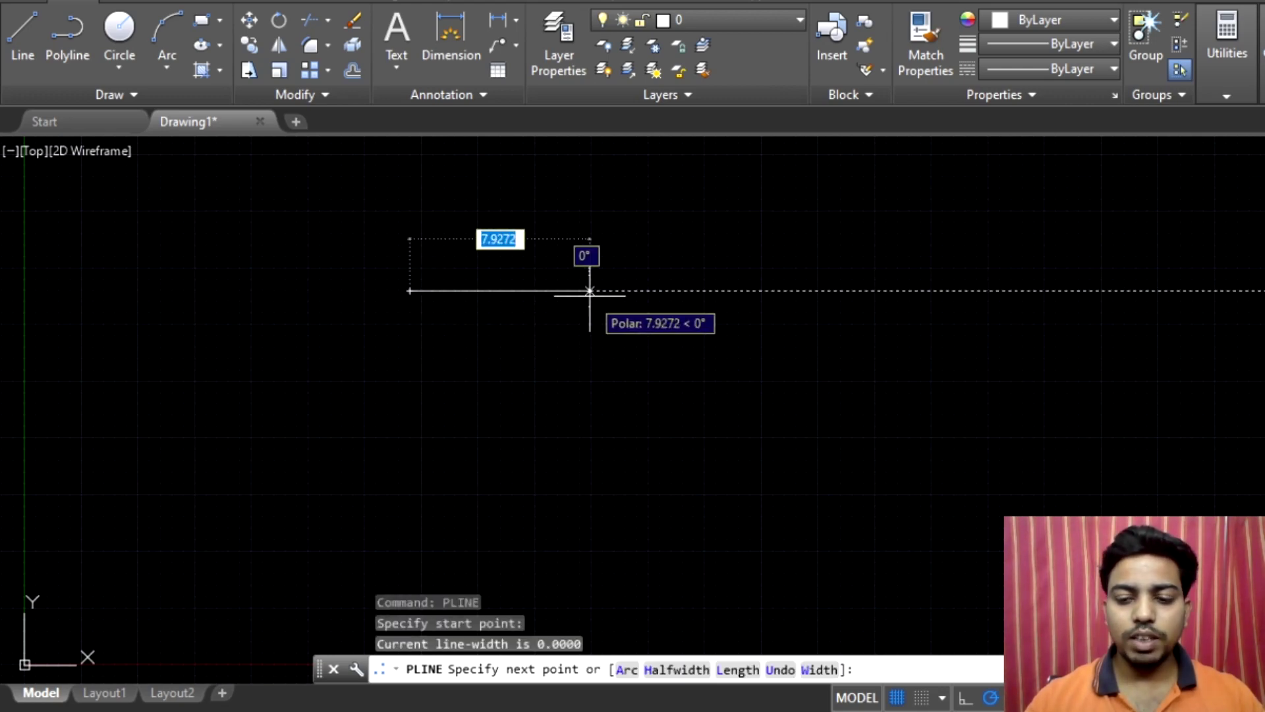
text(10)
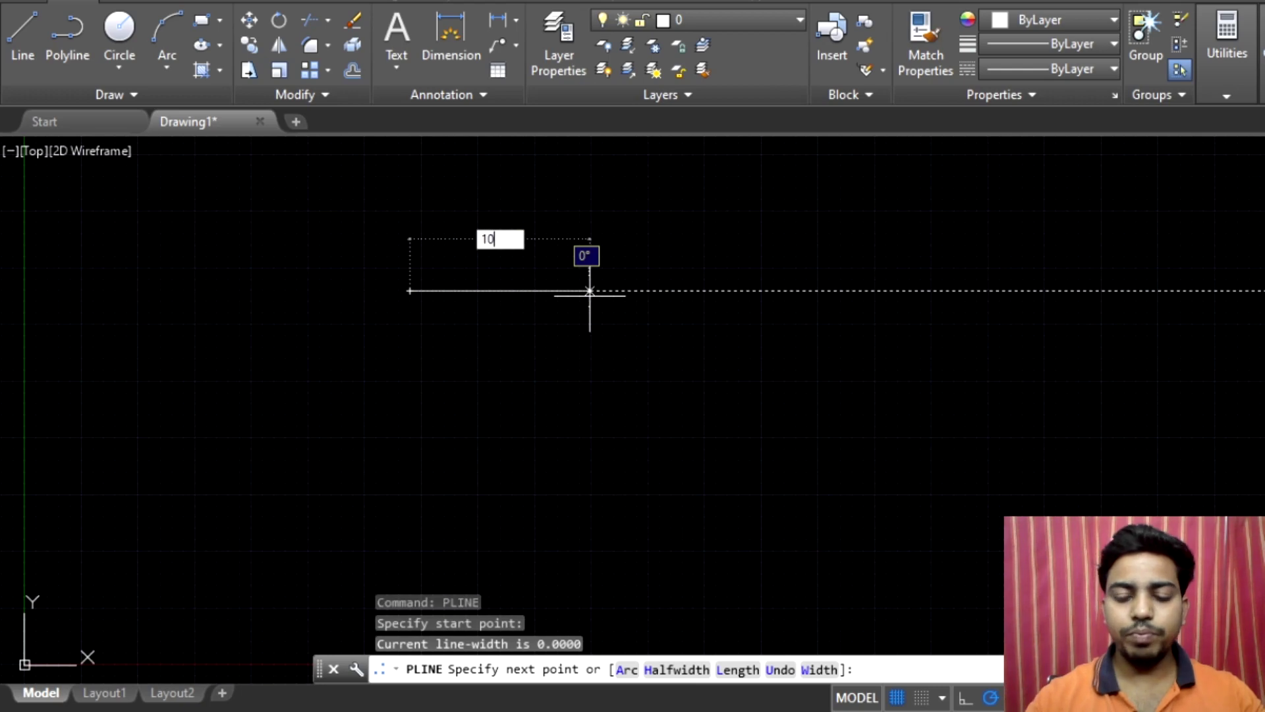
key(Return)
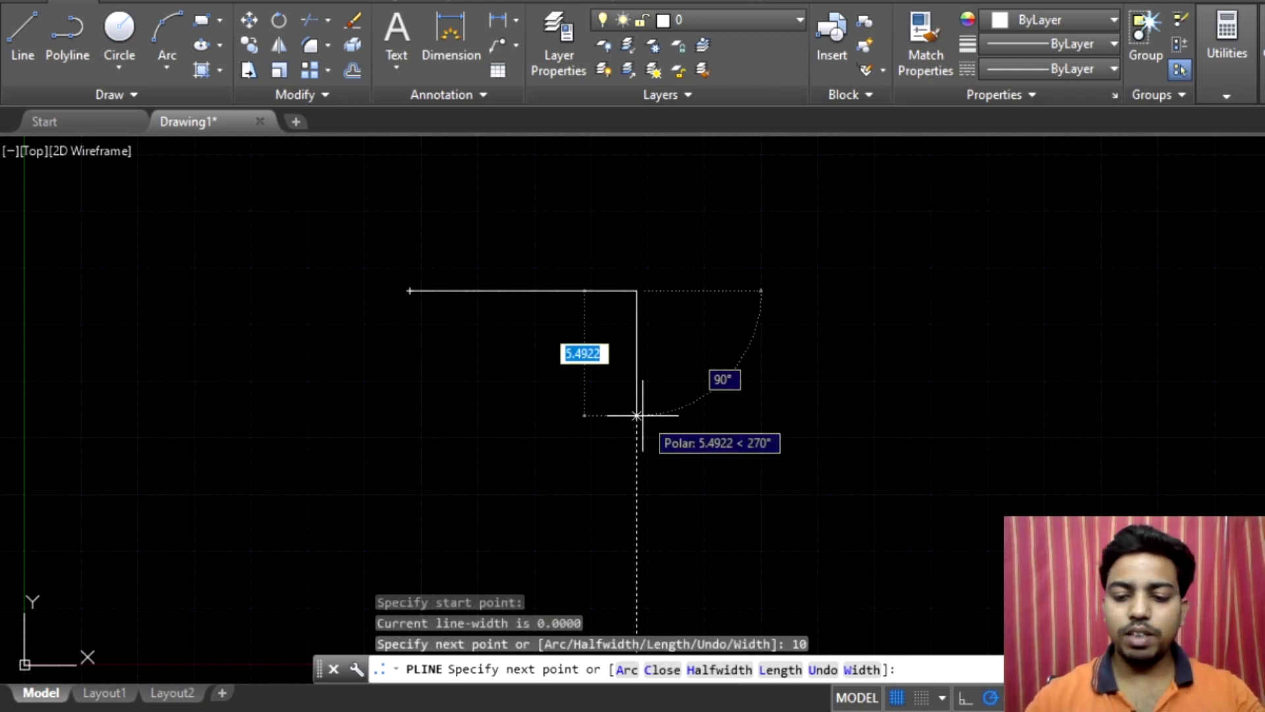
text(5)
key(Return)
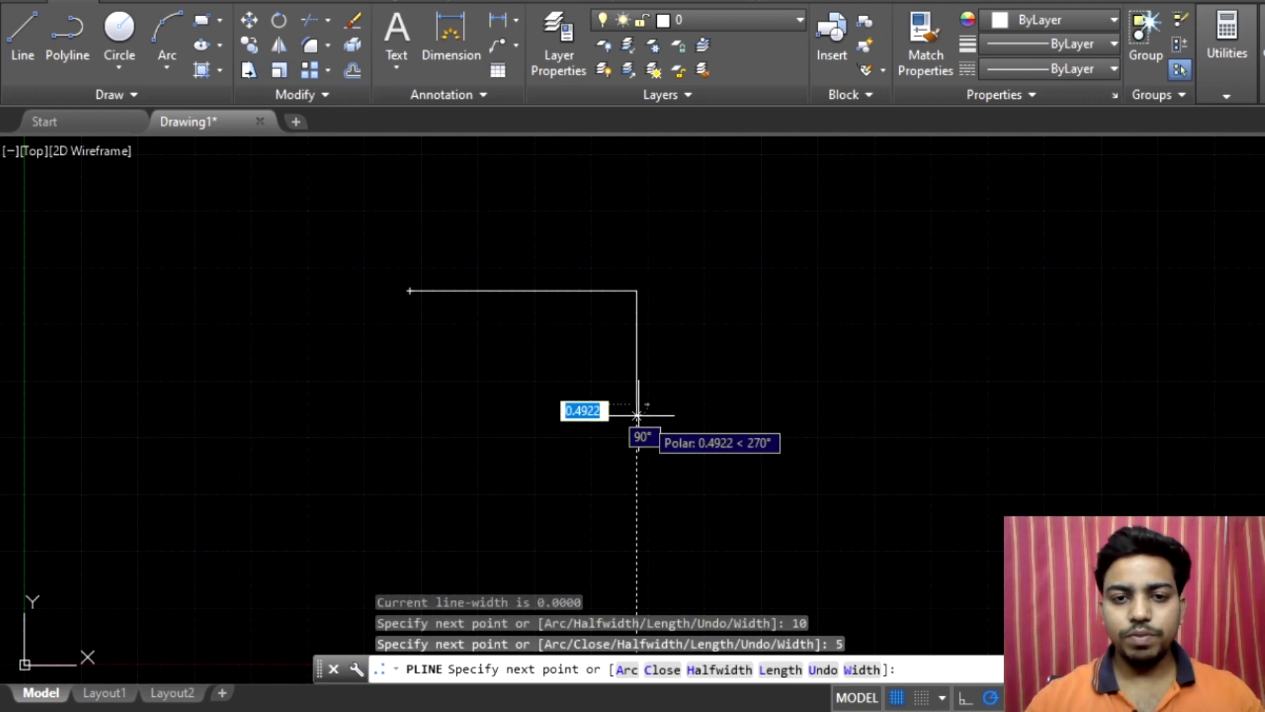
text(10)
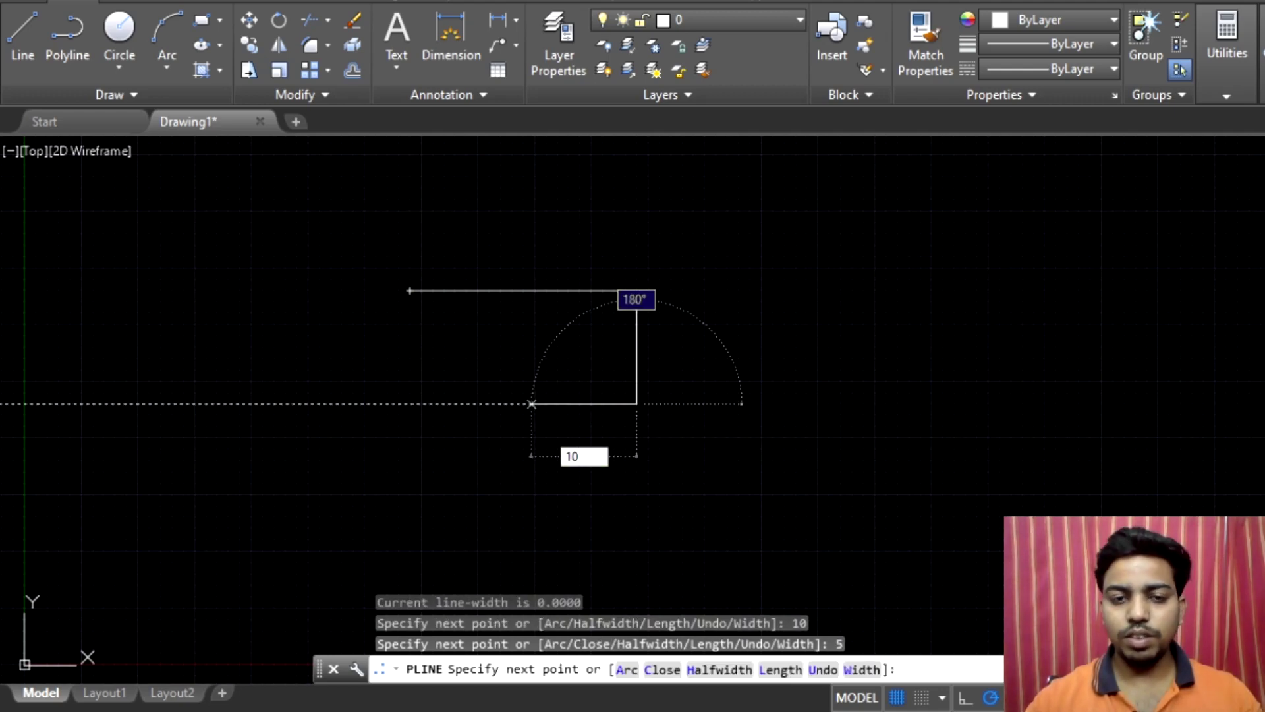
key(Return)
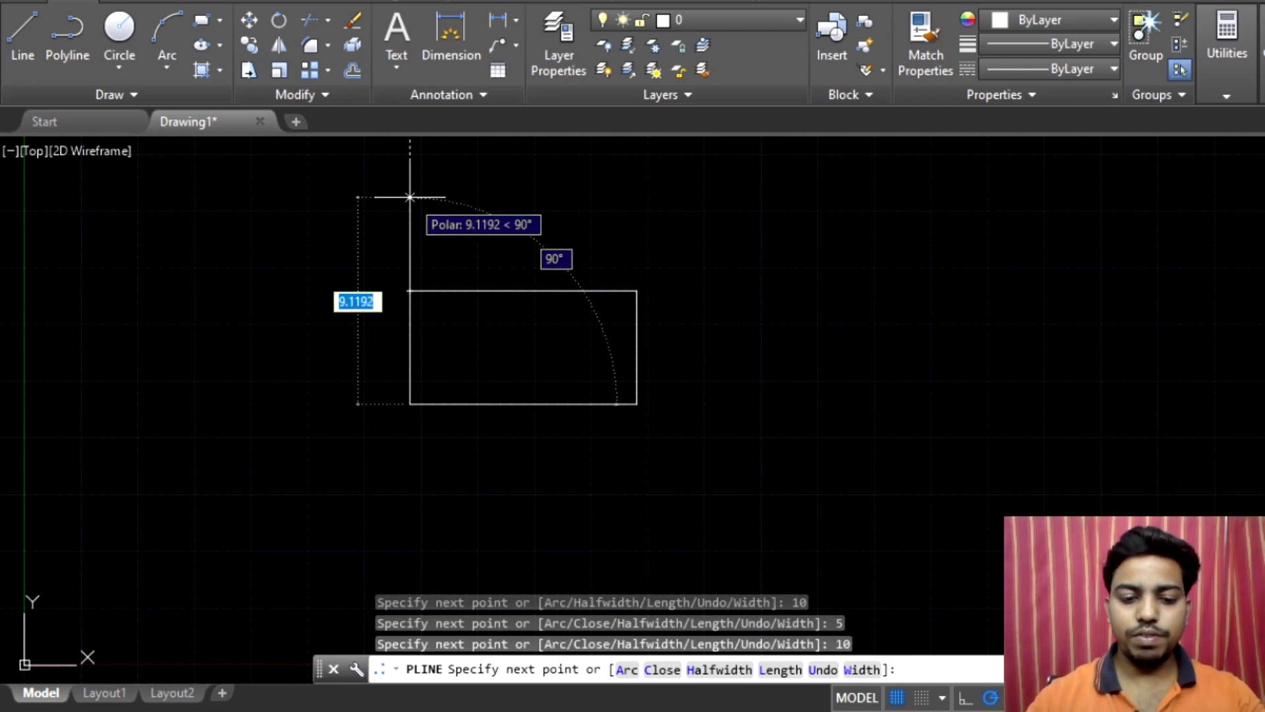
text(5)
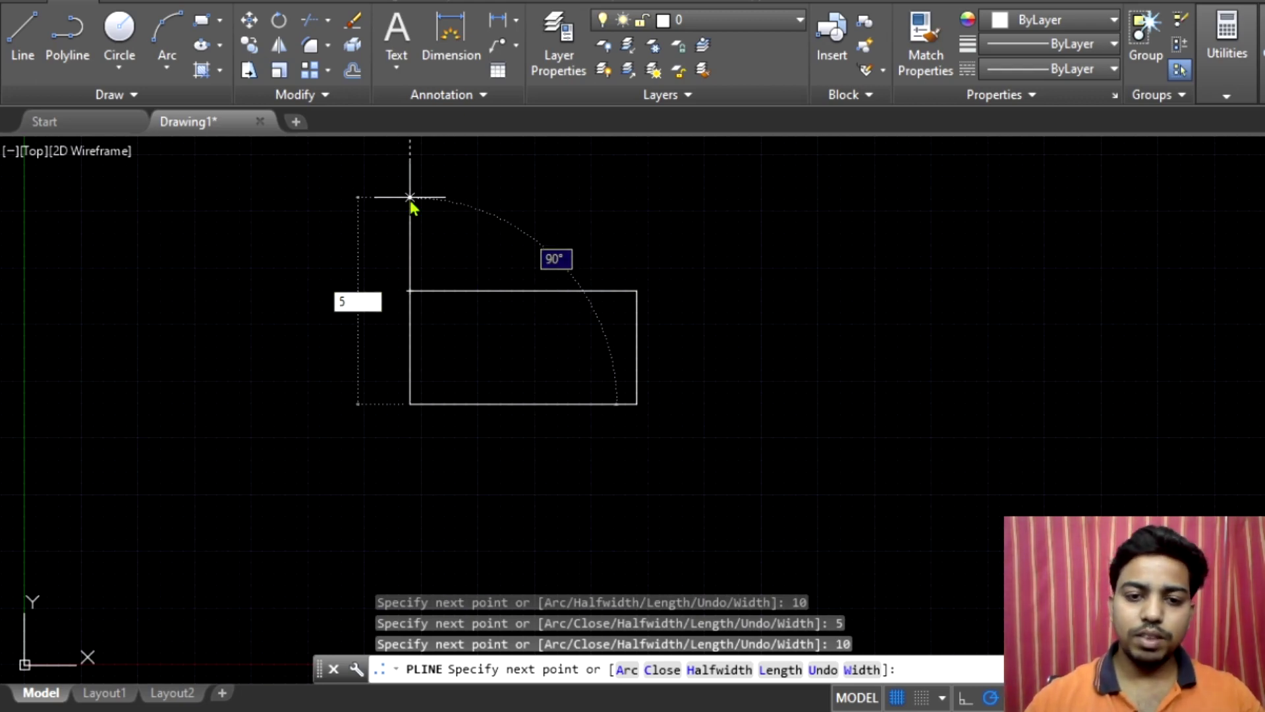
click(670, 669)
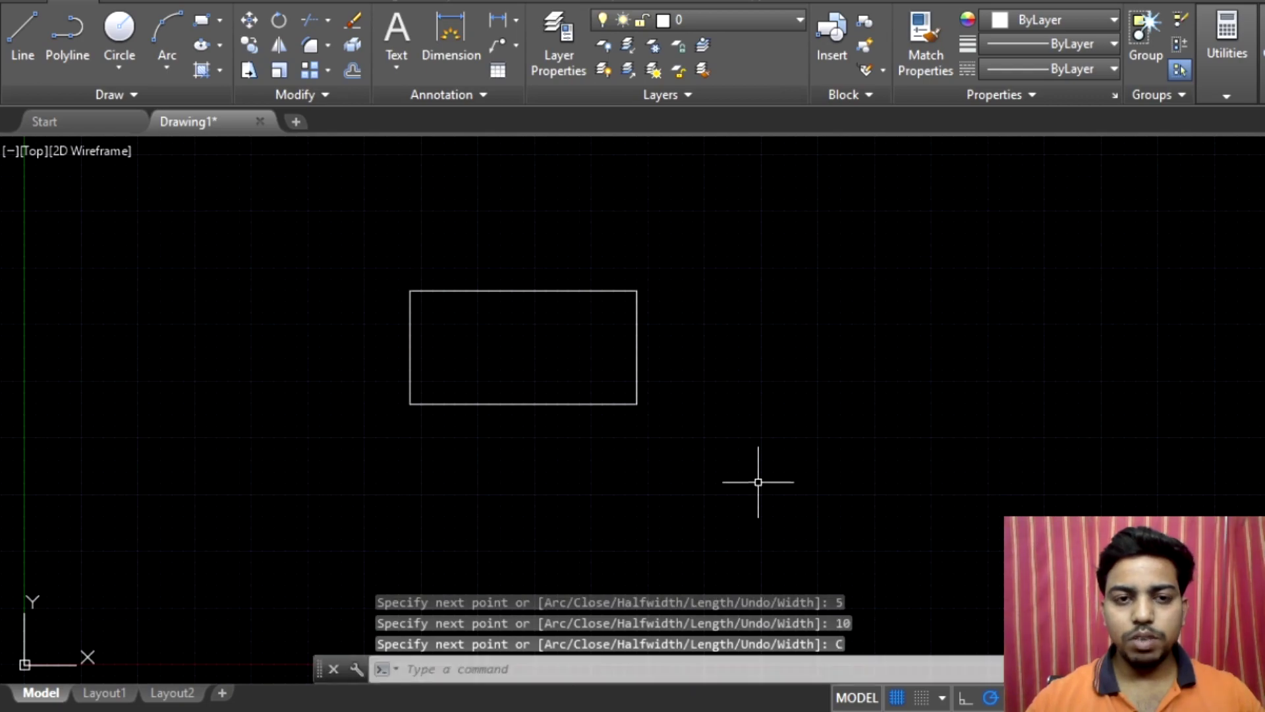
Step: Move the rectangle about 26.3 units horizontally to the right, using its lower-left corner as the base point
mouse_move(681, 407)
middle_down()
mouse_move(554, 343)
mouse_move(570, 330)
mouse_move(548, 331)
middle_up()
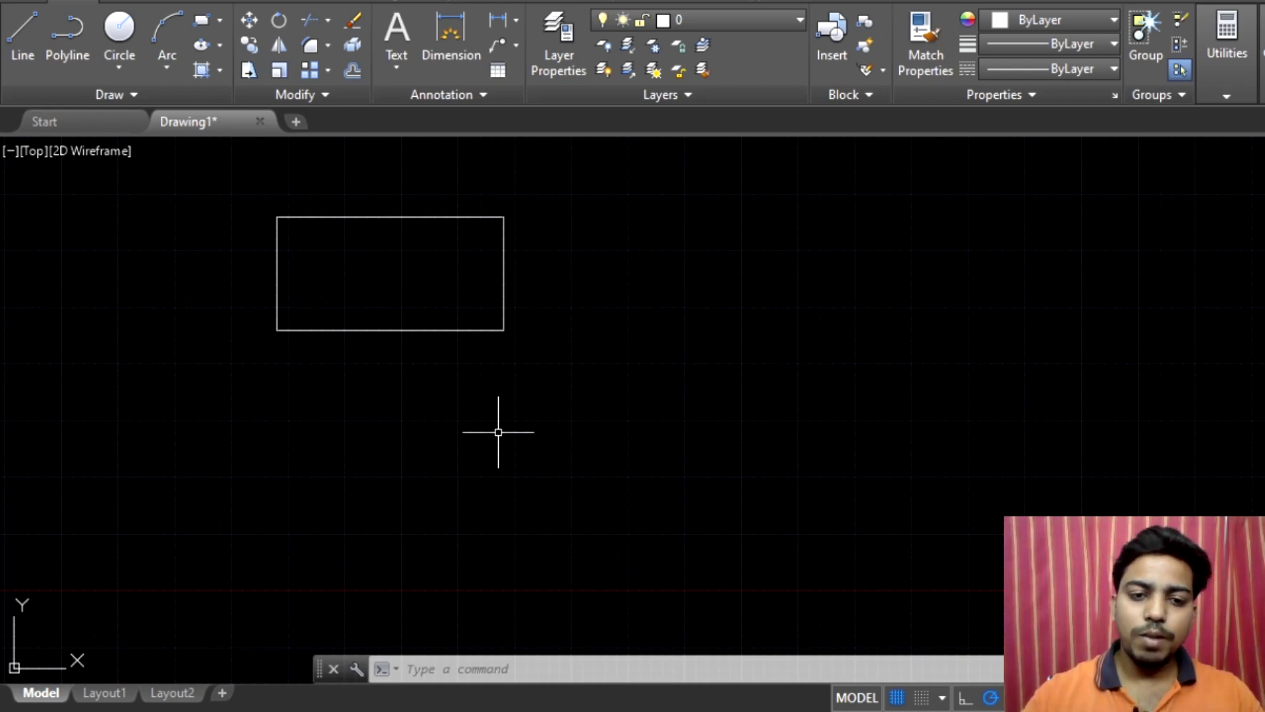
click(506, 673)
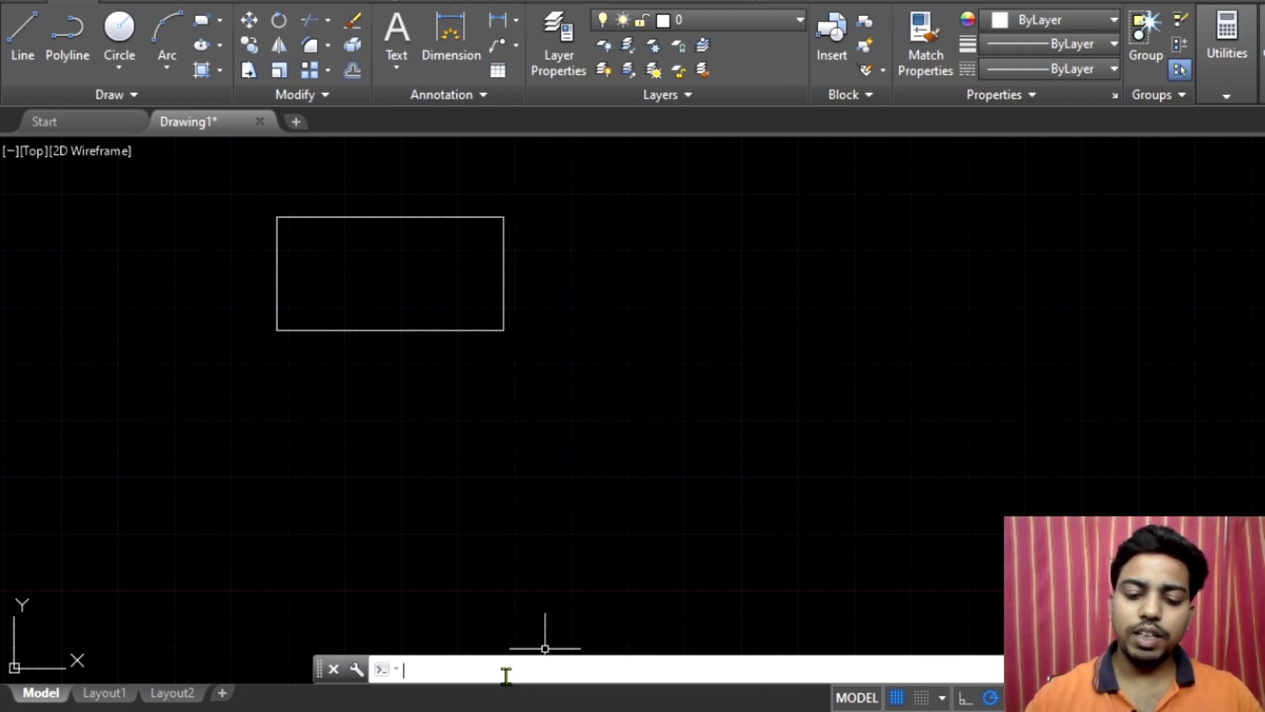
text(MOve)
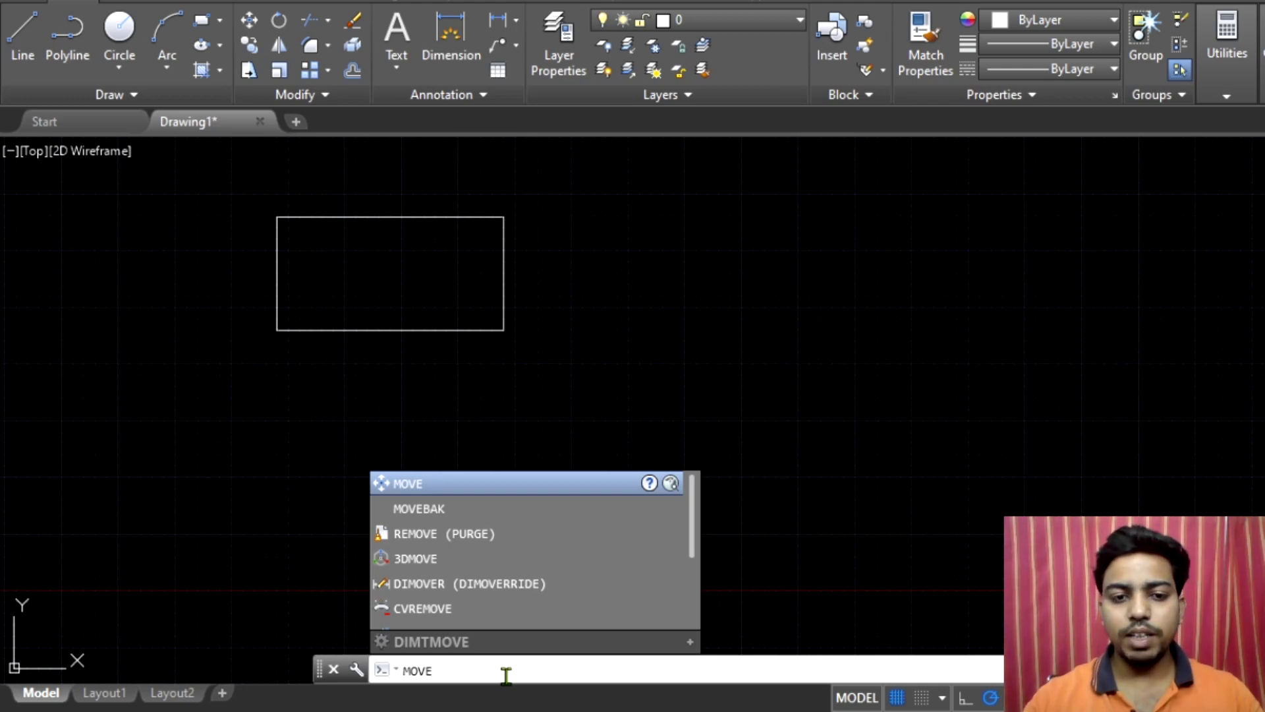
key(Return)
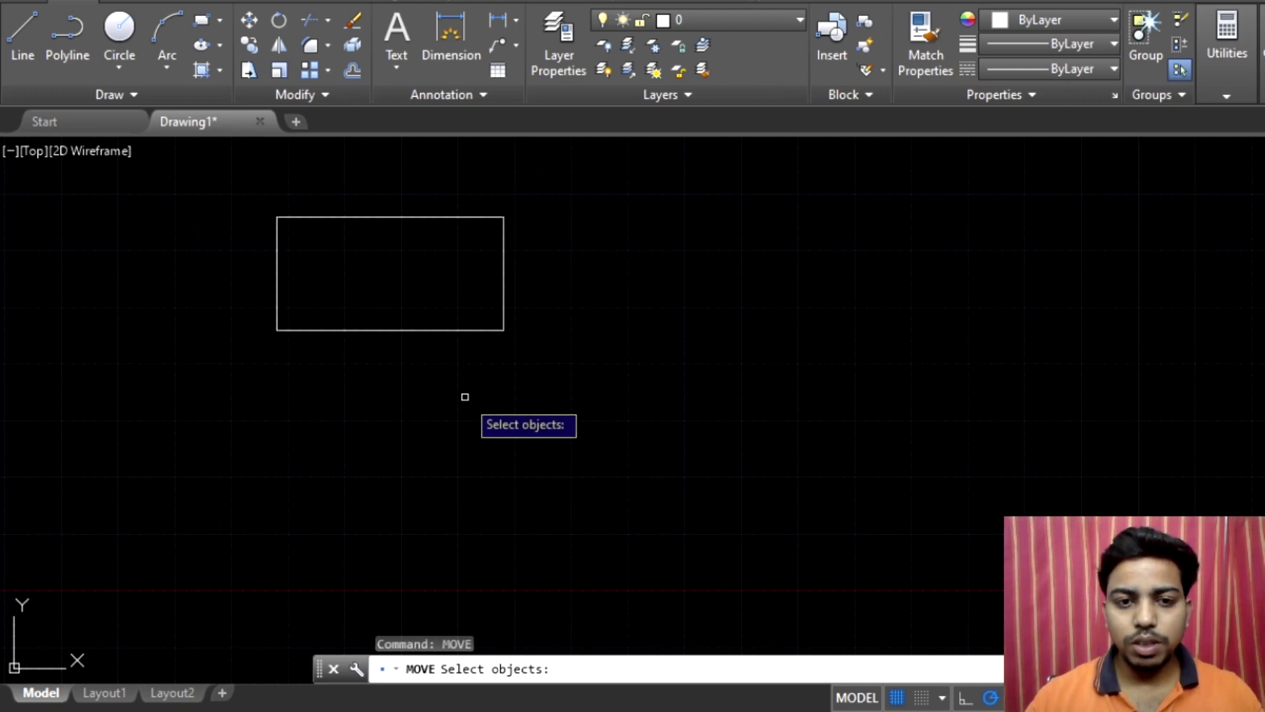
click(381, 331)
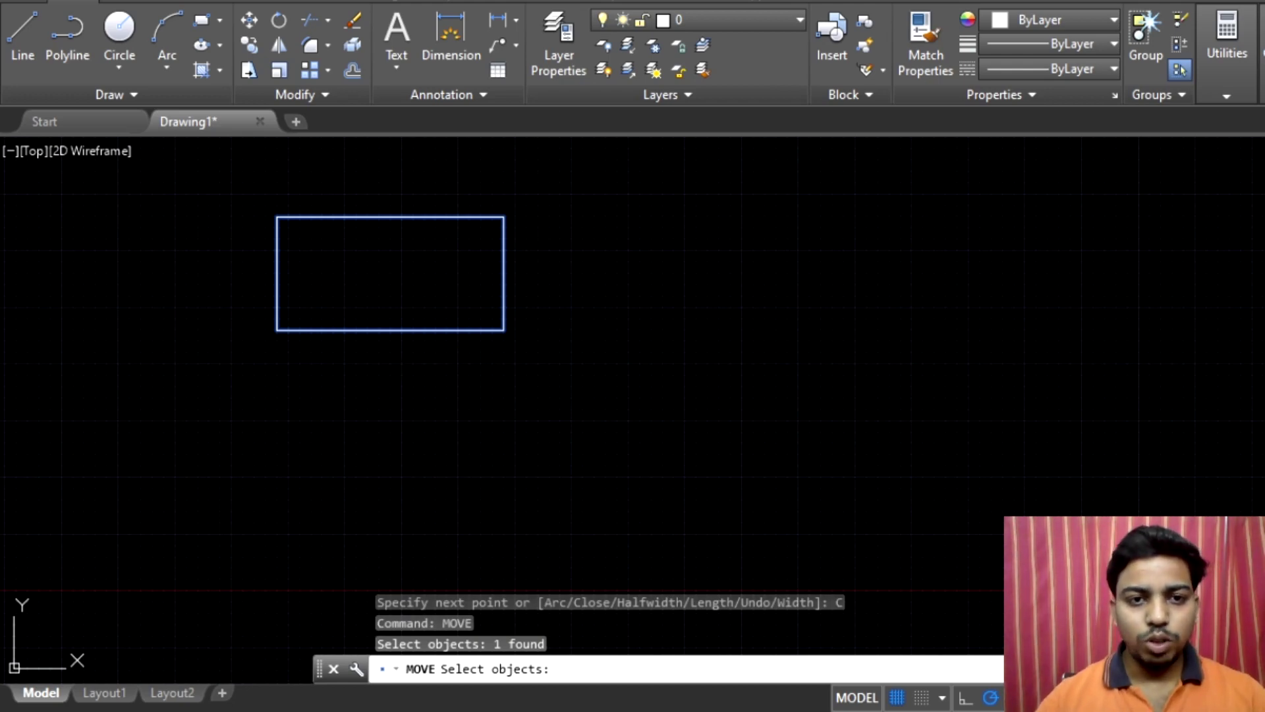
click(423, 330)
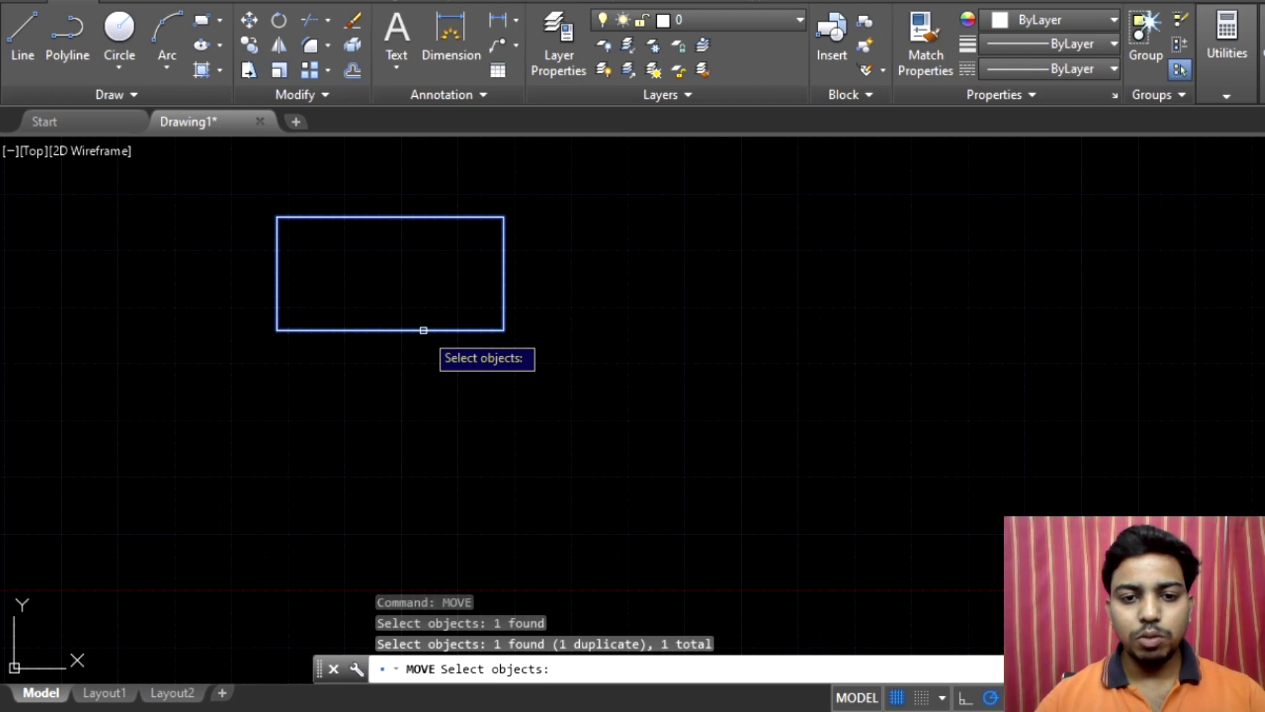
key(Return)
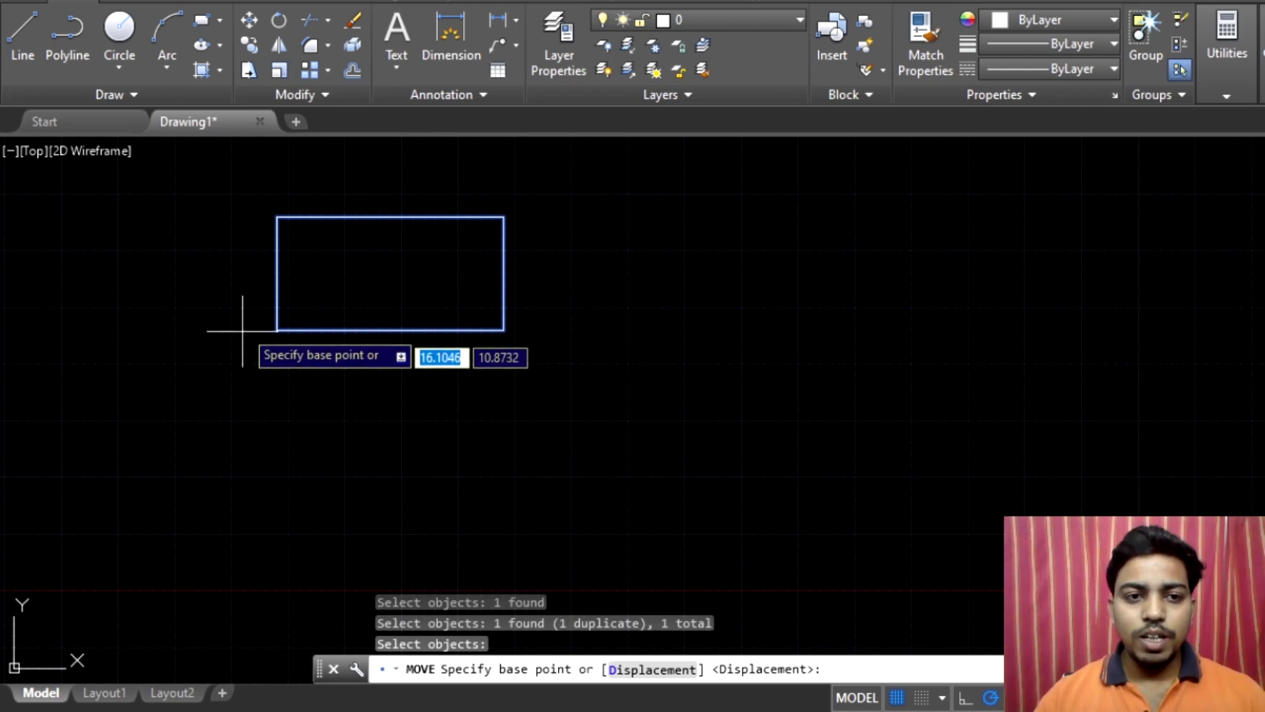
click(276, 330)
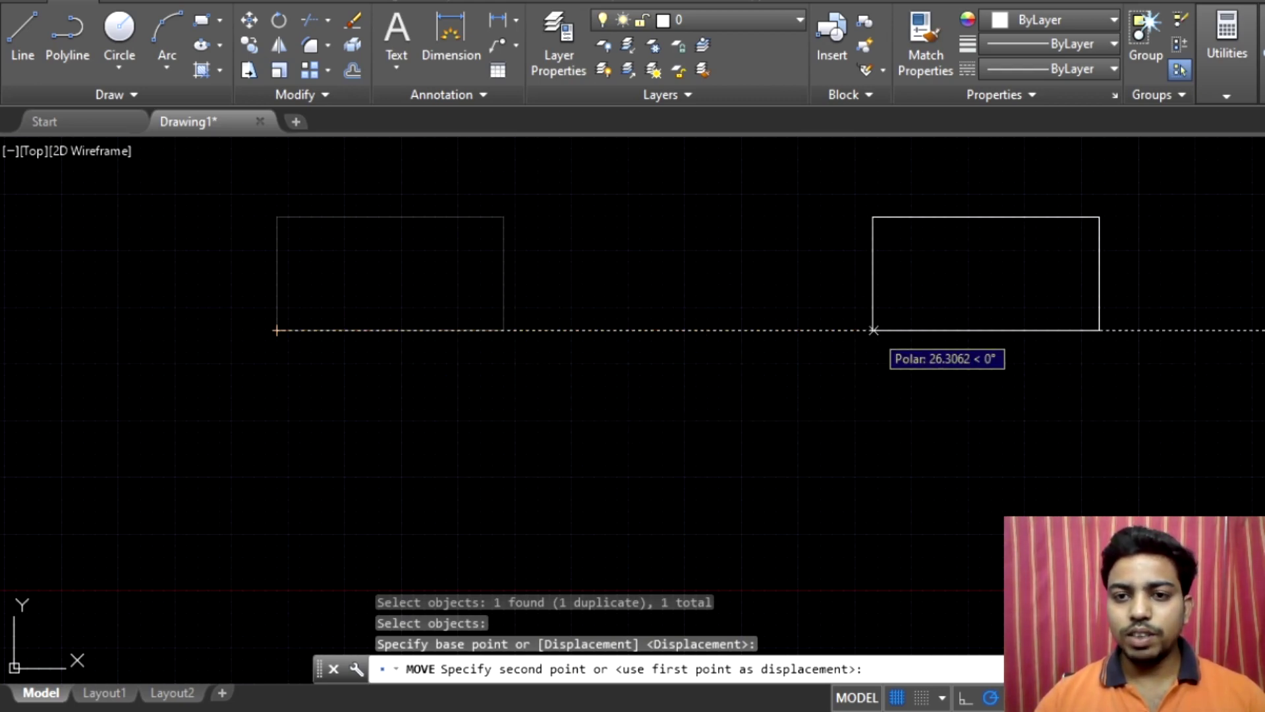
click(873, 331)
scroll(988, 408, down, 2)
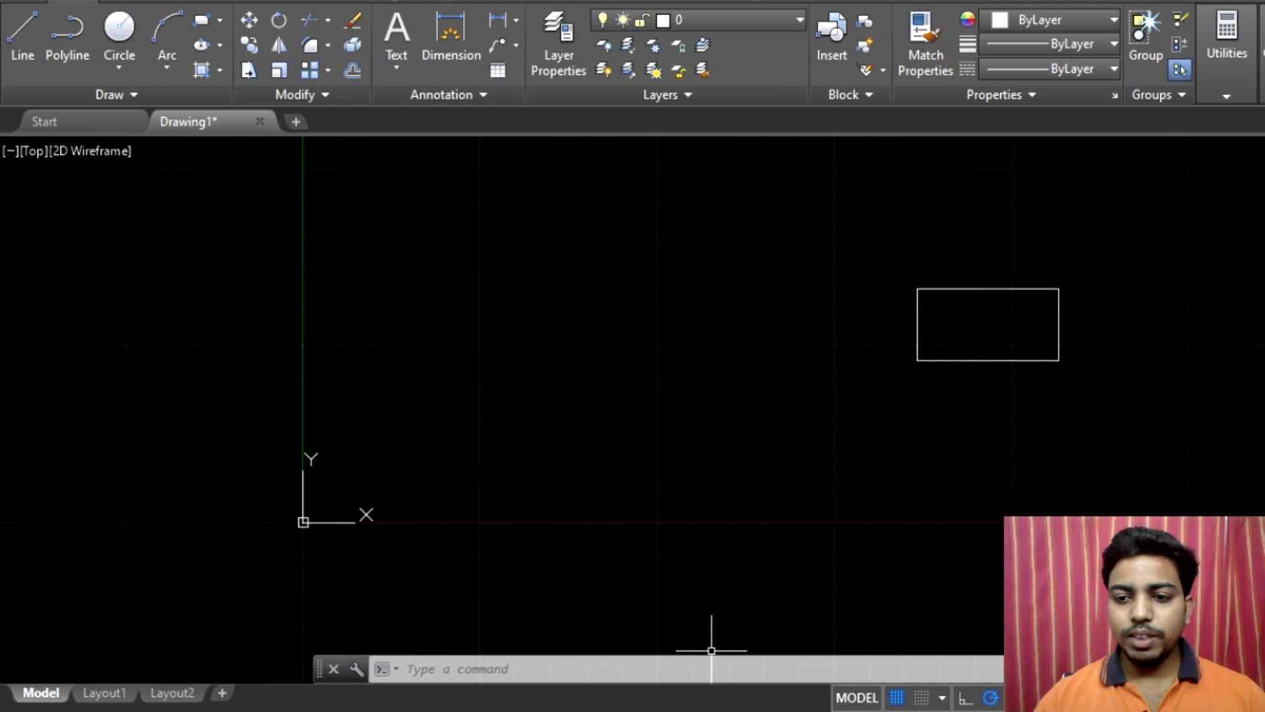
Step: Switch to the PDF Command4_201021_173730.pdf to read the instructions for the MOVE command
key(alt+Tab)
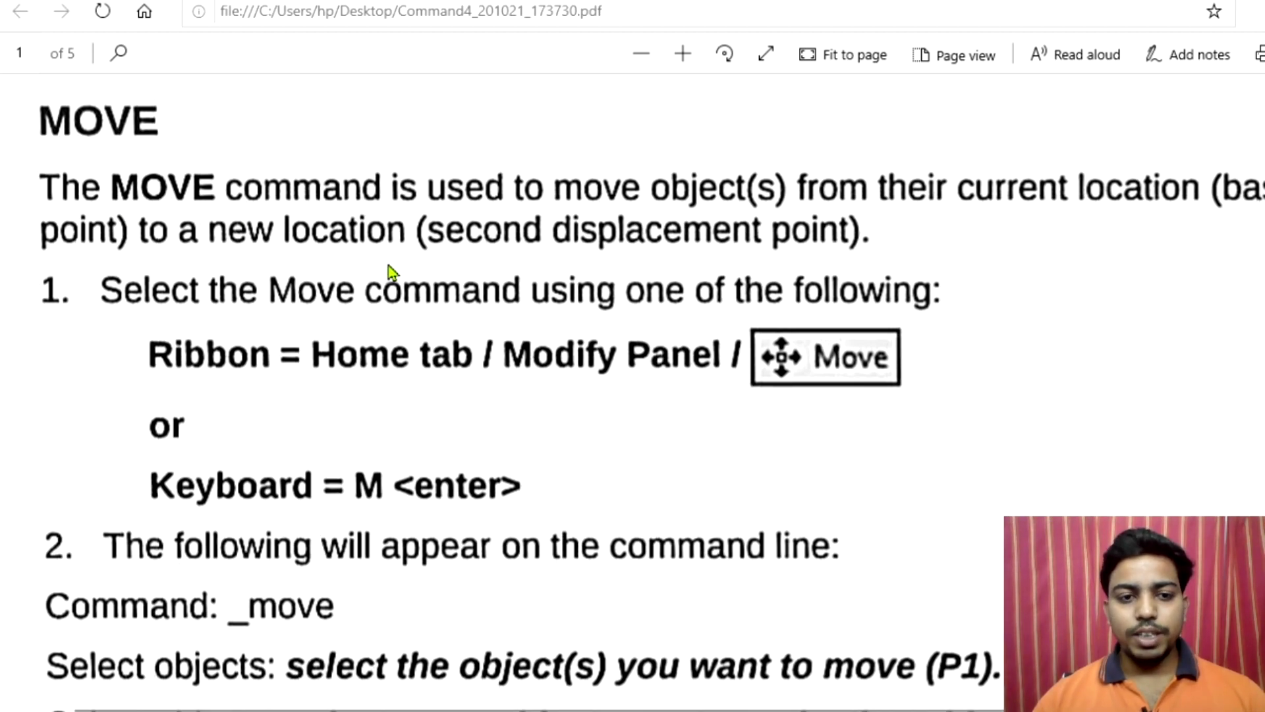
Step: Read the MOVE section of the PDF, including the warning about picking a new location and the base point diagram
scroll(390, 271, down, 1)
scroll(391, 271, up, 2)
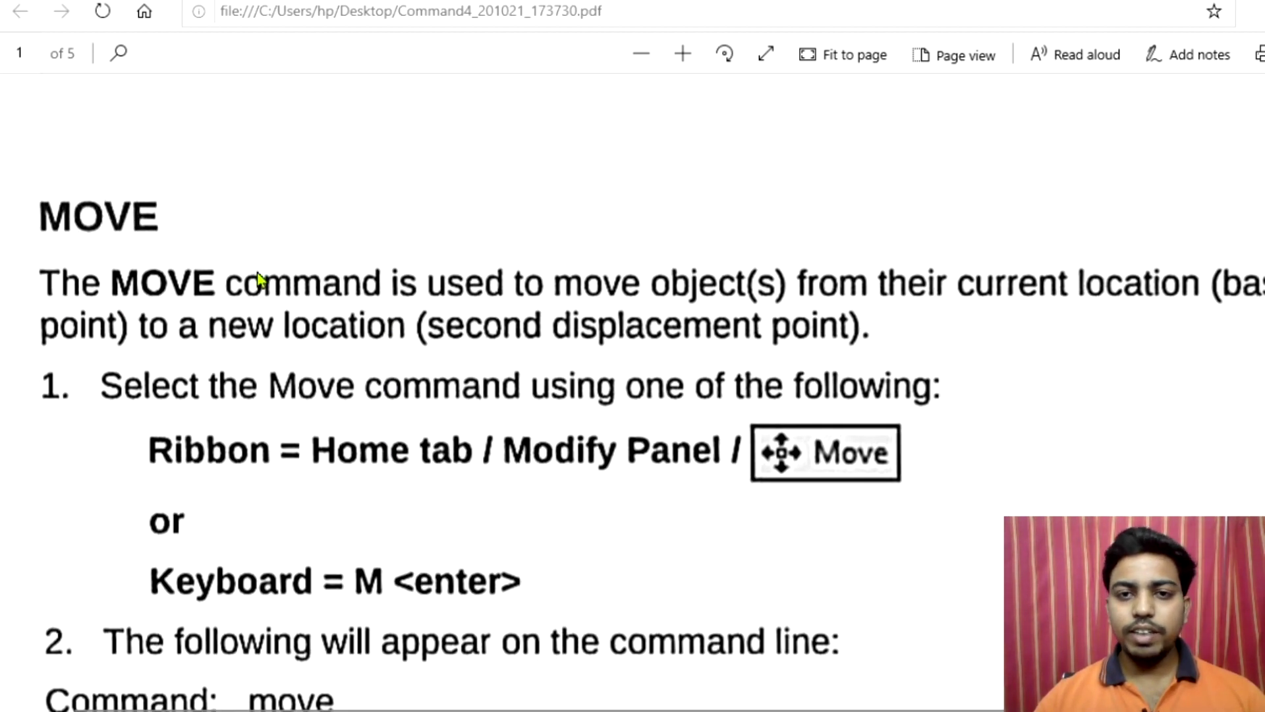
scroll(606, 253, down, 4)
scroll(601, 260, up, 3)
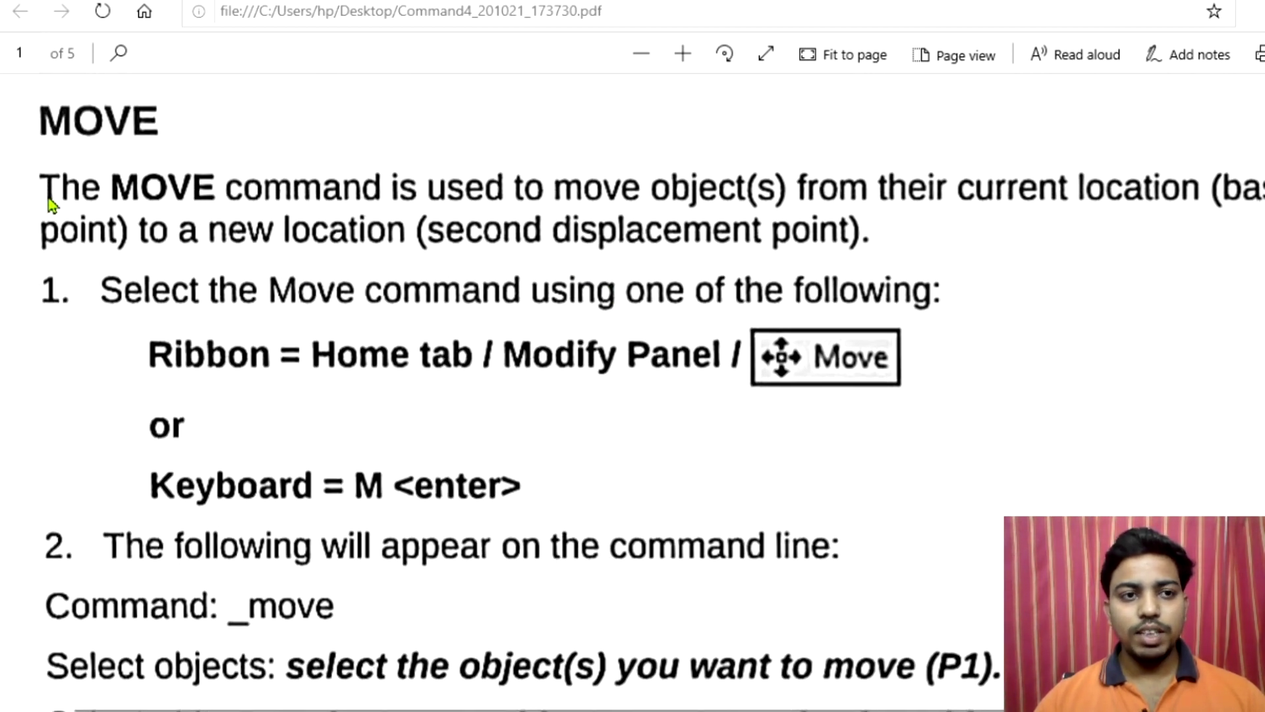
scroll(270, 512, down, 15)
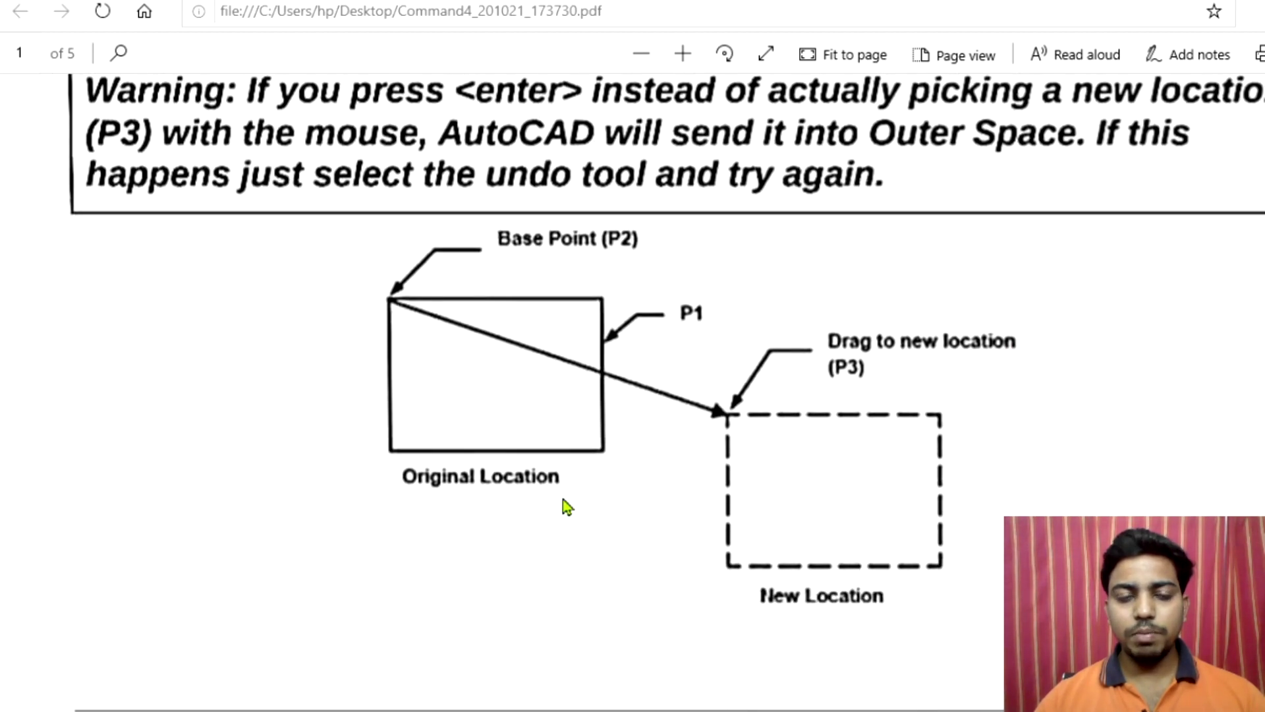
scroll(583, 352, down, 1)
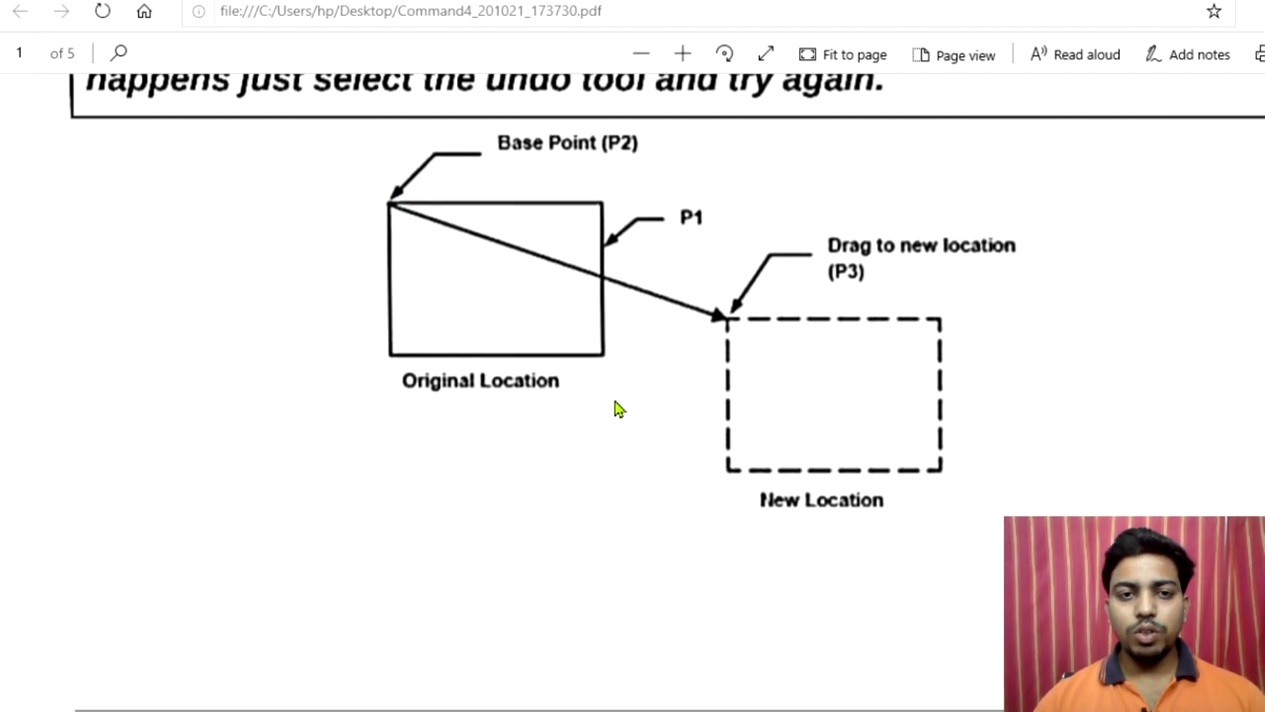
scroll(617, 405, up, 3)
scroll(617, 422, up, 5)
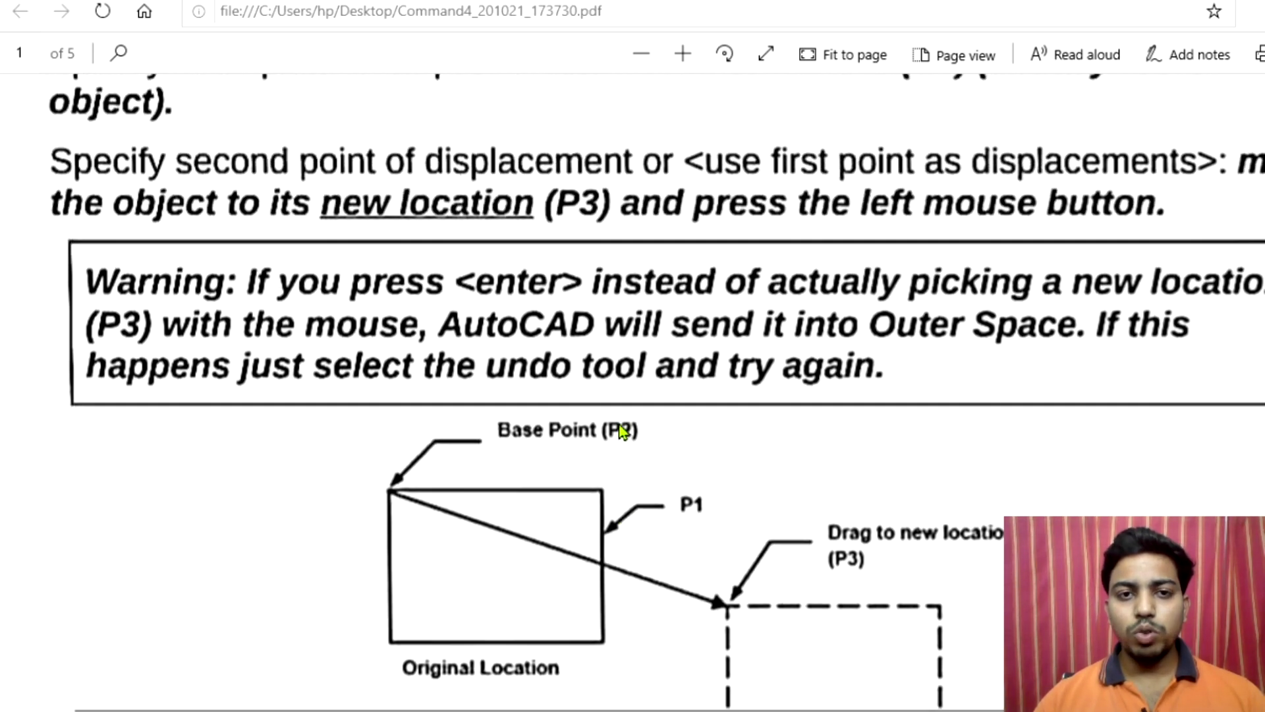
scroll(618, 425, down, 7)
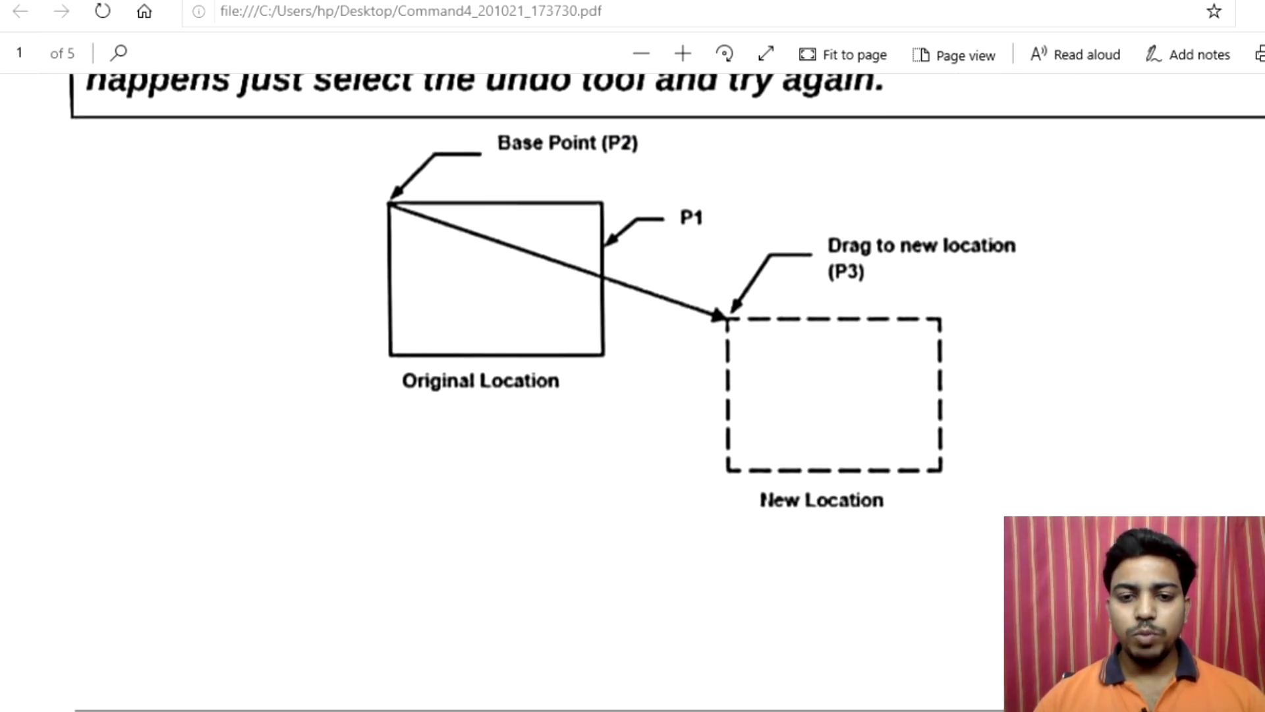
Step: Switch back to Drawing1 in AutoCAD and frame the rectangle with free space beside and below it
click(659, 711)
middle_drag(923, 412, 499, 415)
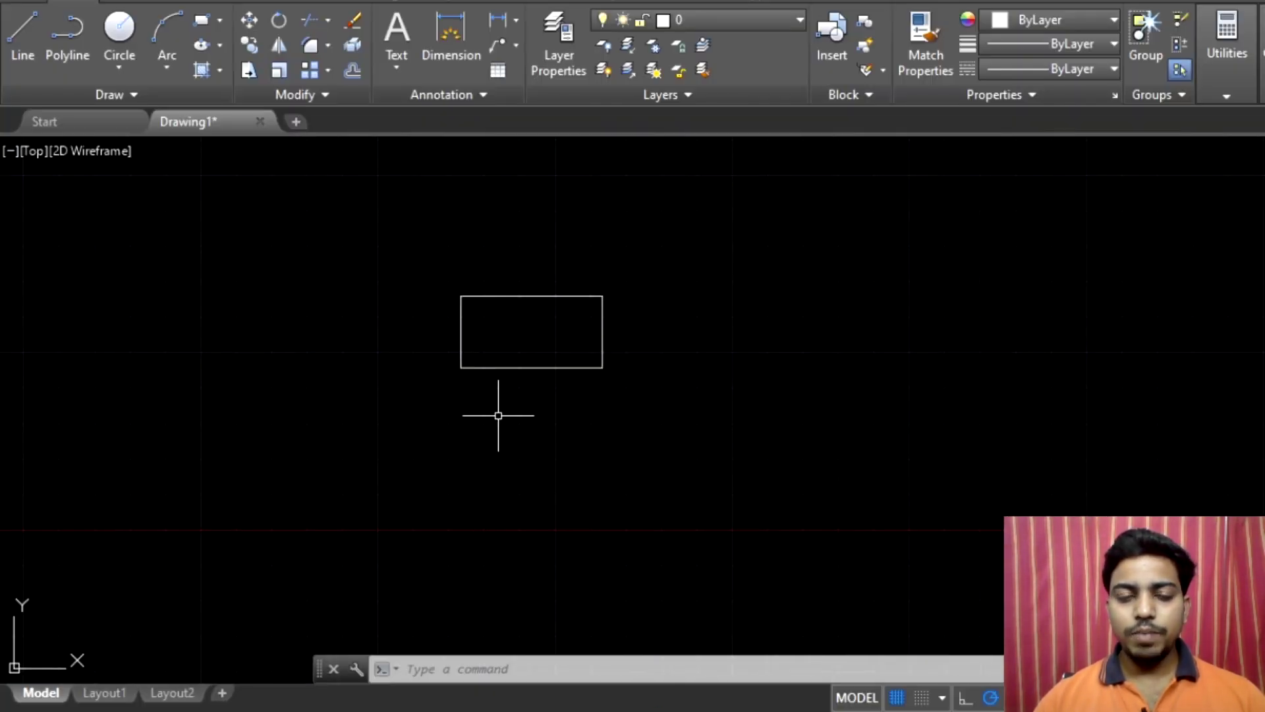
scroll(554, 379, up, 6)
scroll(698, 346, down, 4)
mouse_move(809, 339)
middle_down()
mouse_move(762, 358)
mouse_move(511, 319)
middle_up()
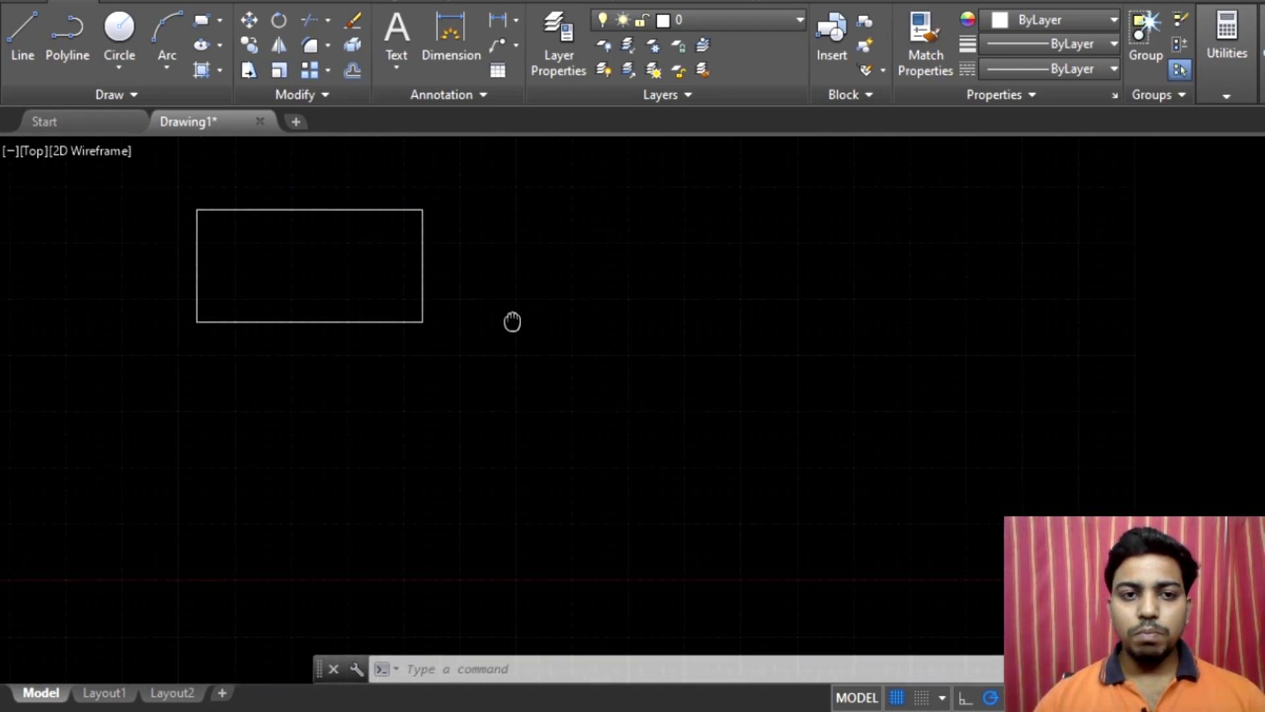
scroll(528, 330, up, 2)
scroll(551, 347, down, 2)
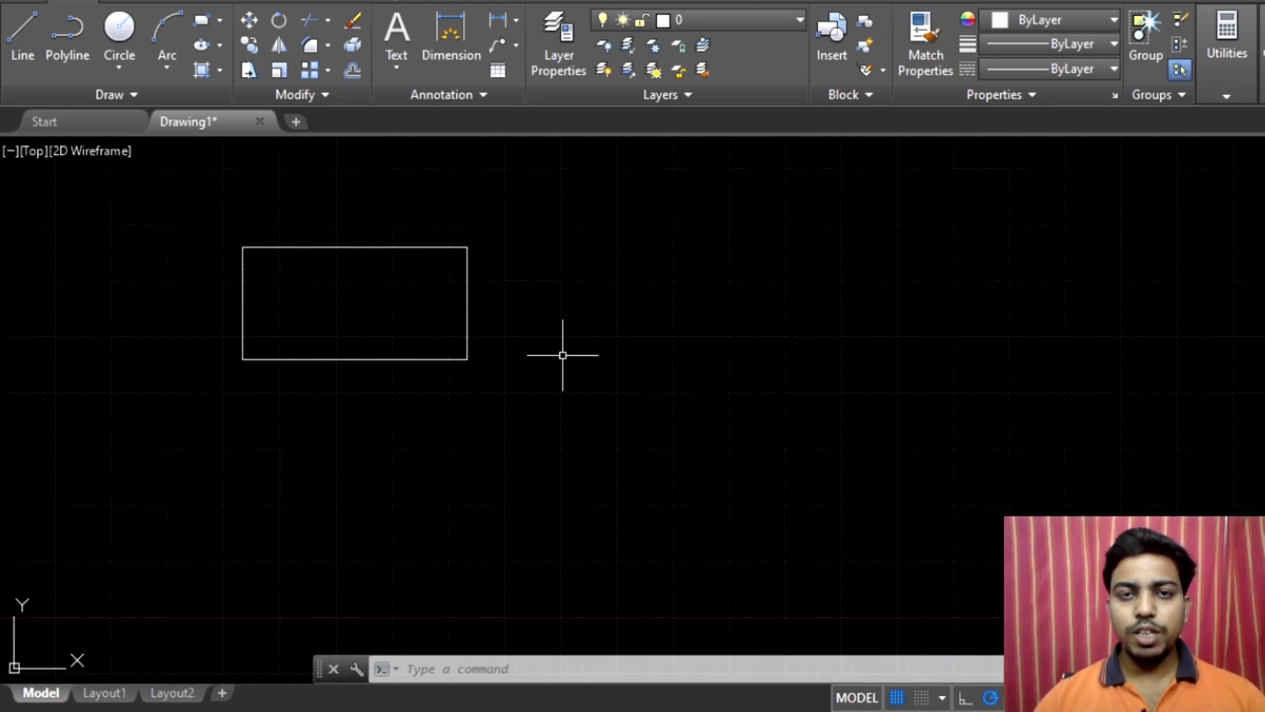
middle_drag(562, 353, 514, 339)
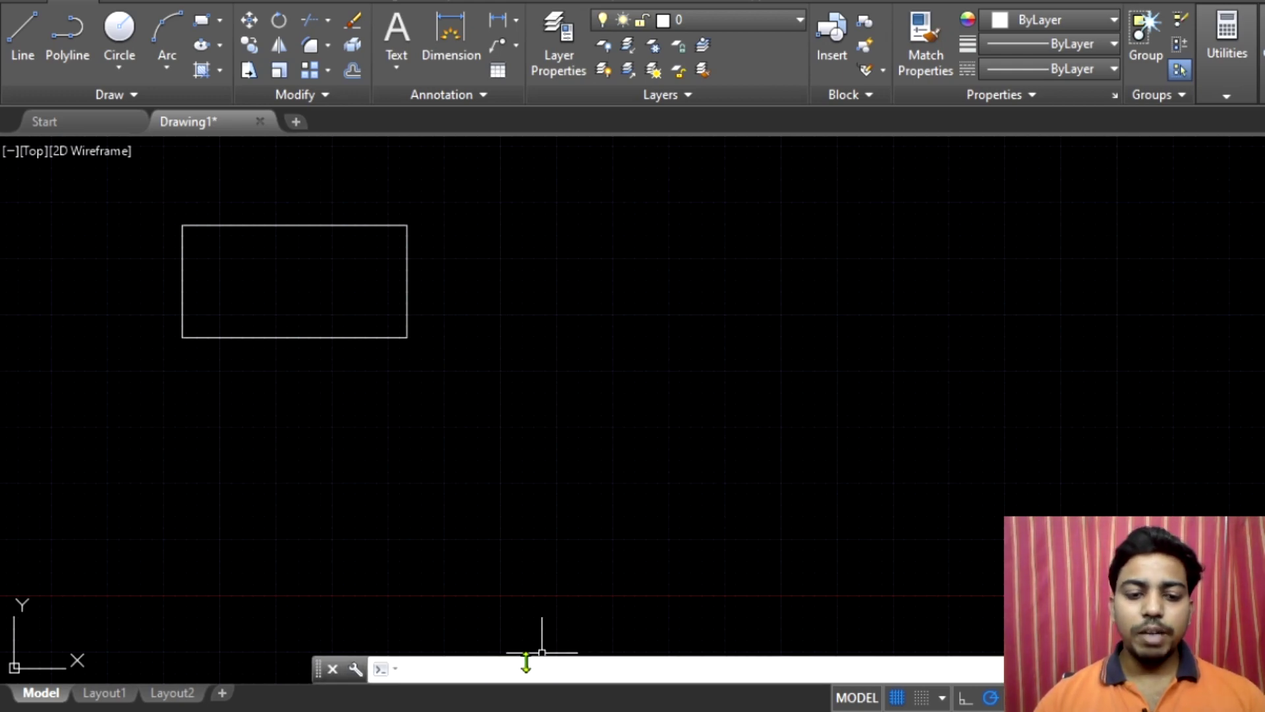
Step: Copy the rectangle about 28.6 units horizontally to the right with COPY, using its upper-left corner as the base point
text(cop)
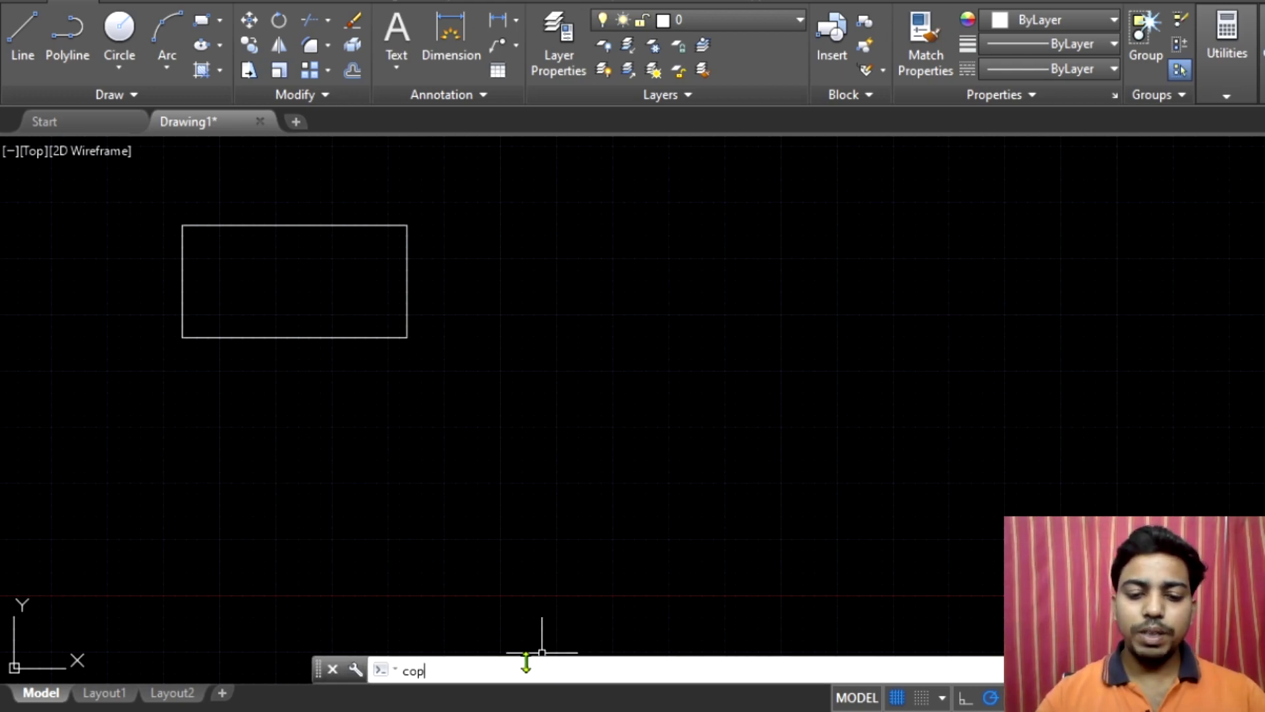
text(y)
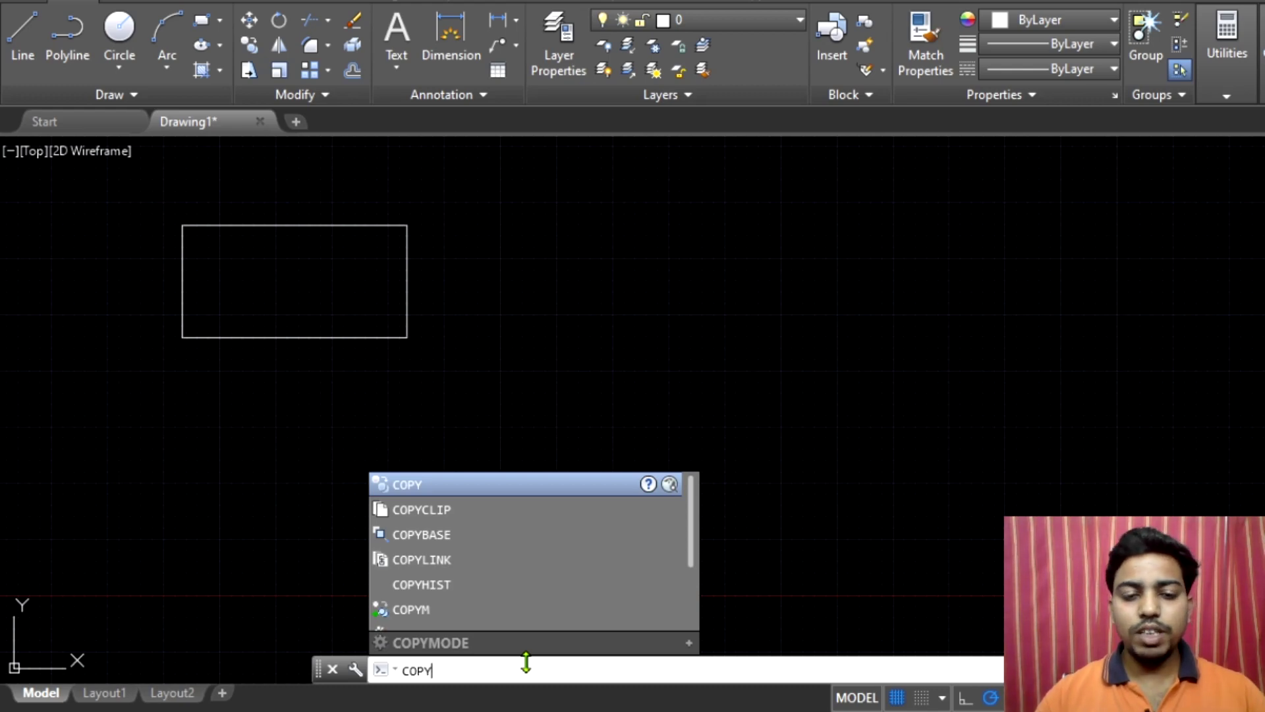
key(BackSpace)
key(BackSpace)
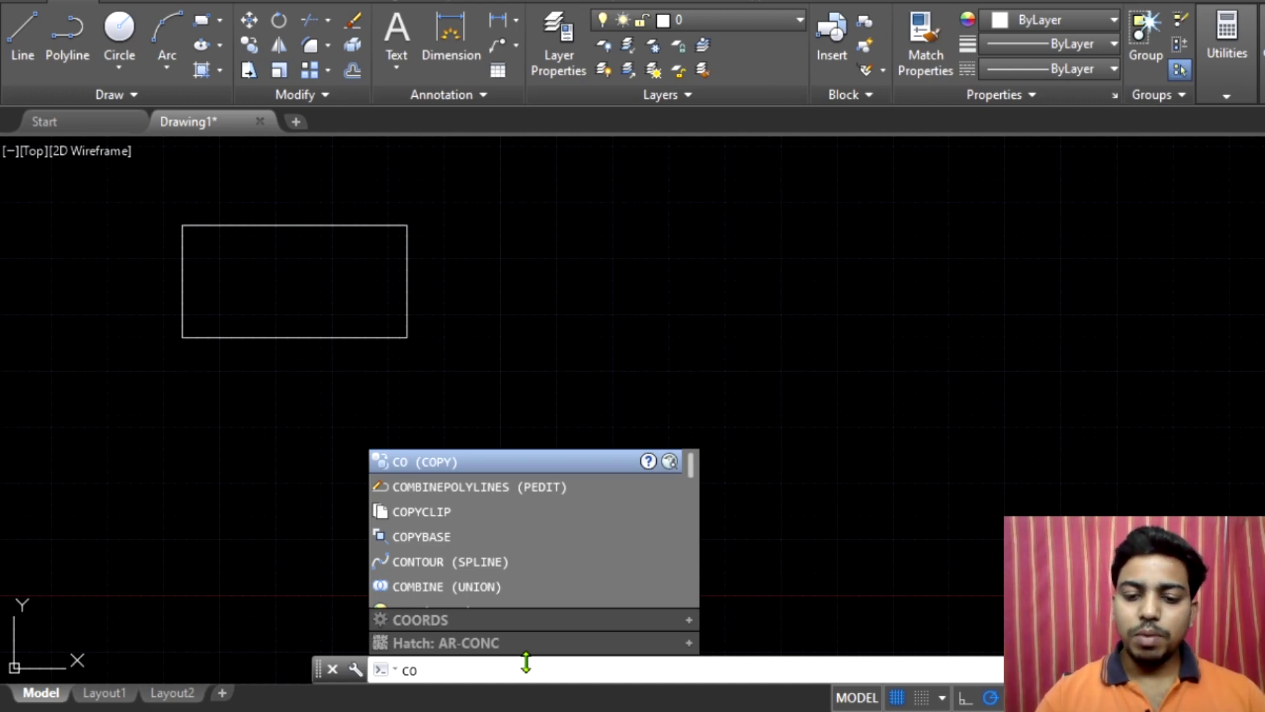
text(py)
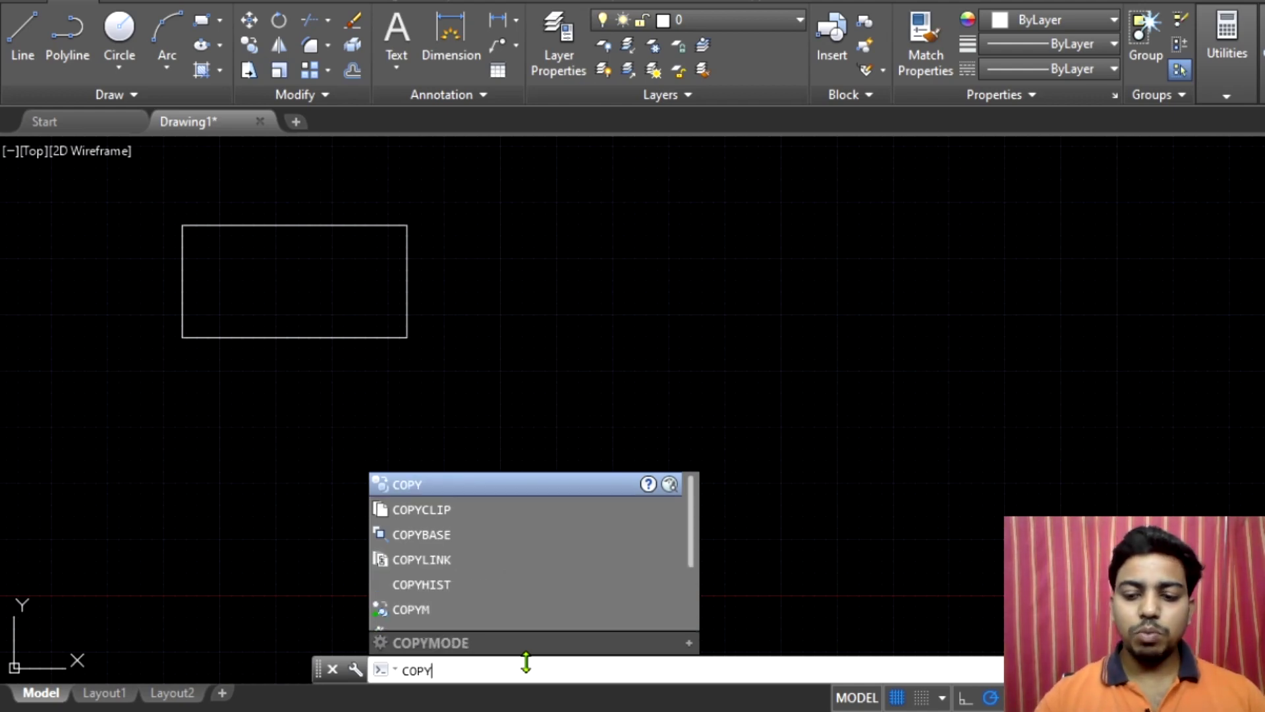
key(Return)
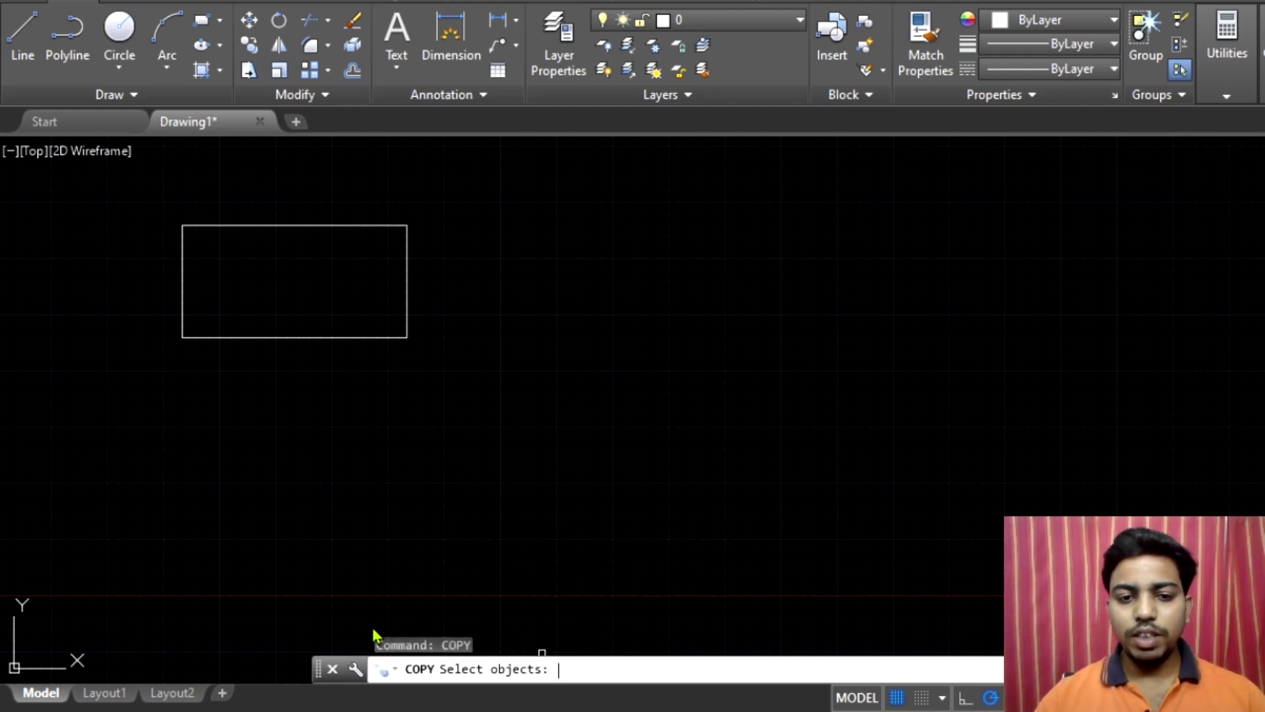
click(263, 338)
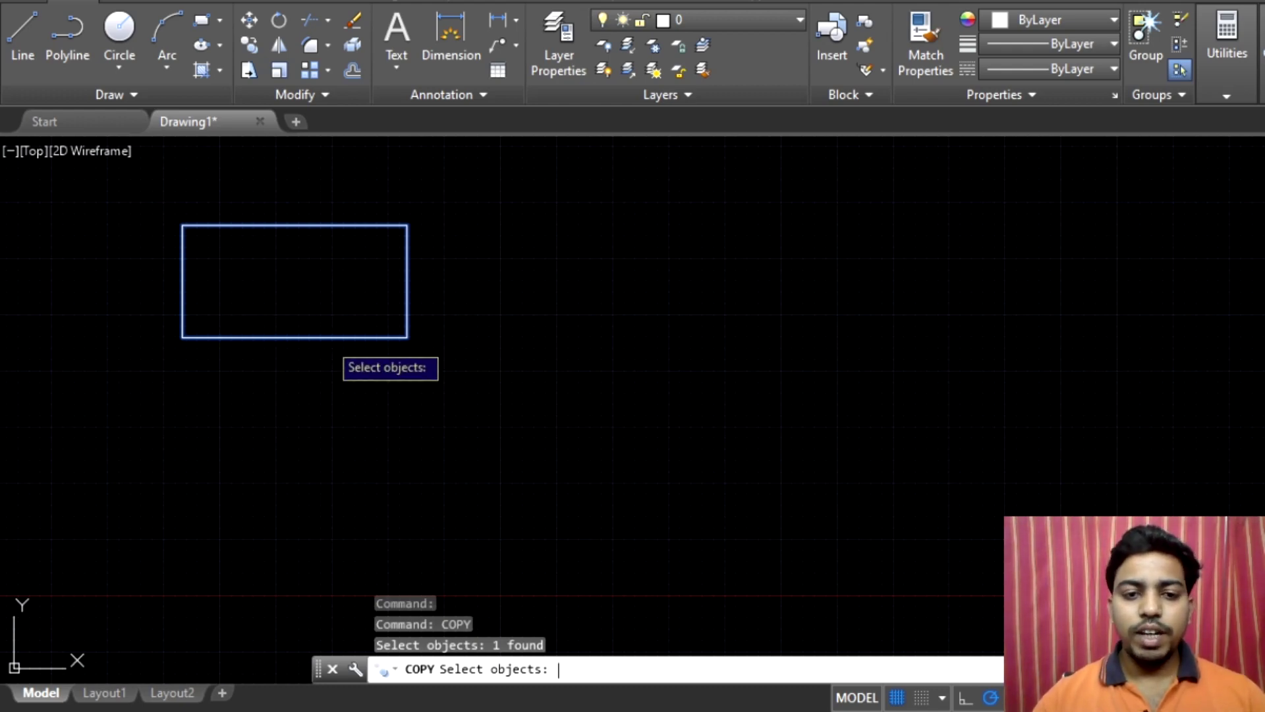
key(Return)
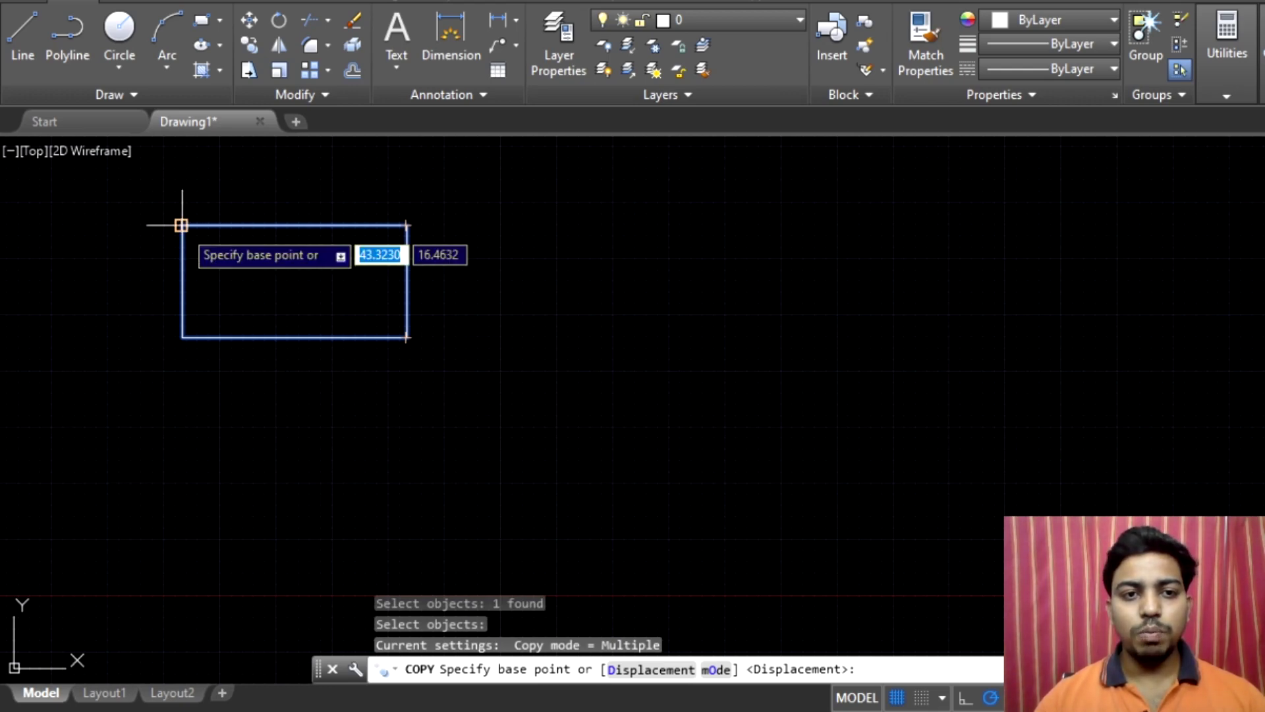
click(181, 226)
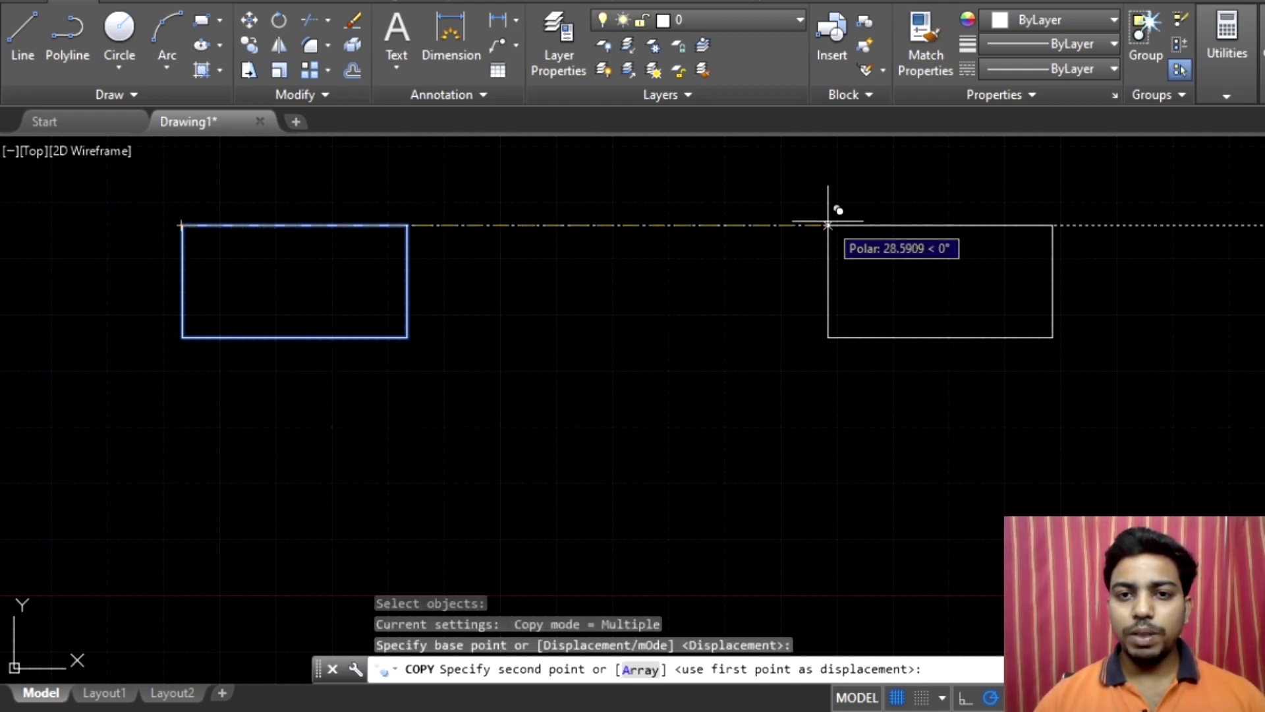
click(828, 224)
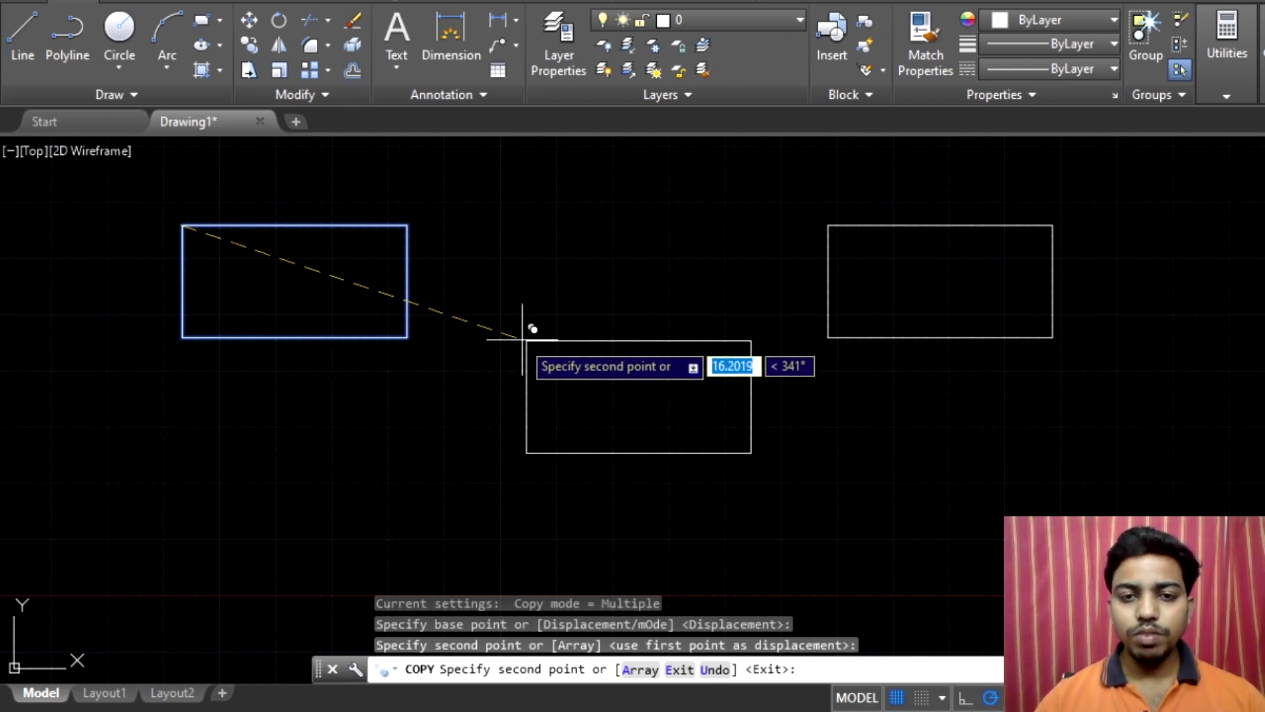
Step: Place two more copies, one about 15.5 units from the base point at 340° and one directly beneath it, and end COPY
click(508, 343)
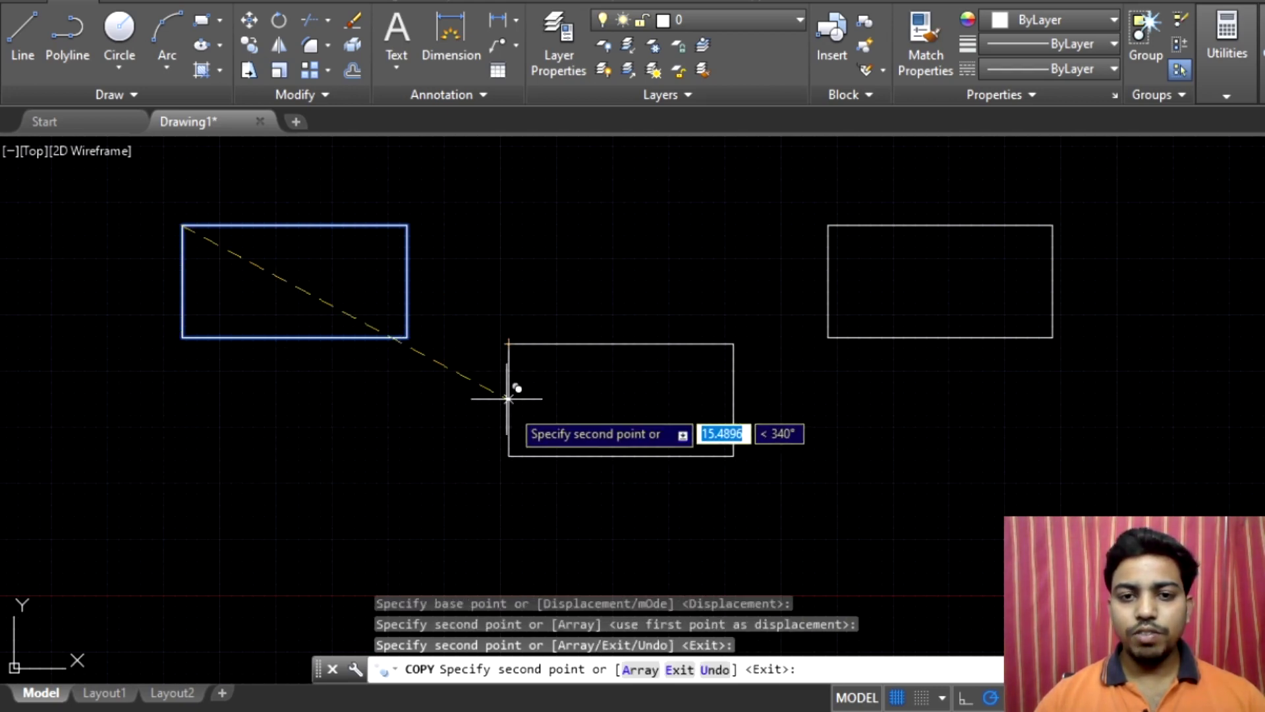
click(508, 483)
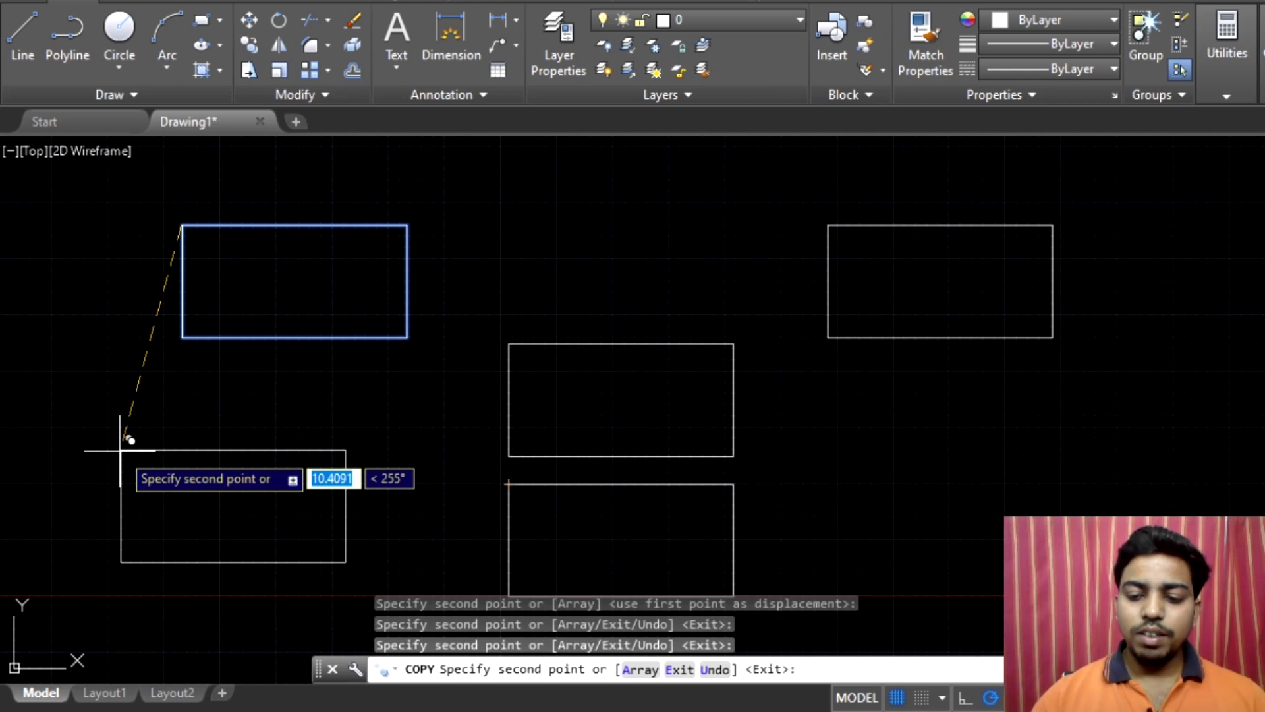
key(Return)
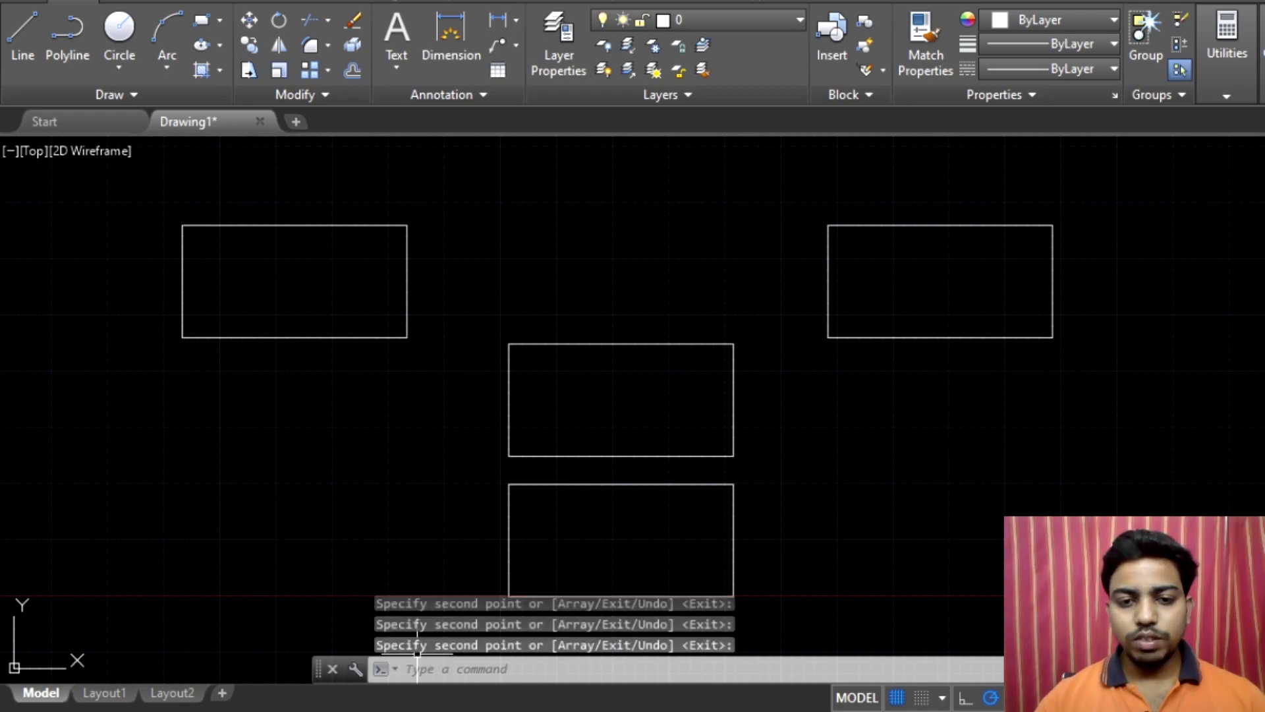
Step: Switch to the PDF Command4_201021_173730.pdf and read the COPY command's description and required steps on page 2, enlarged
click(589, 711)
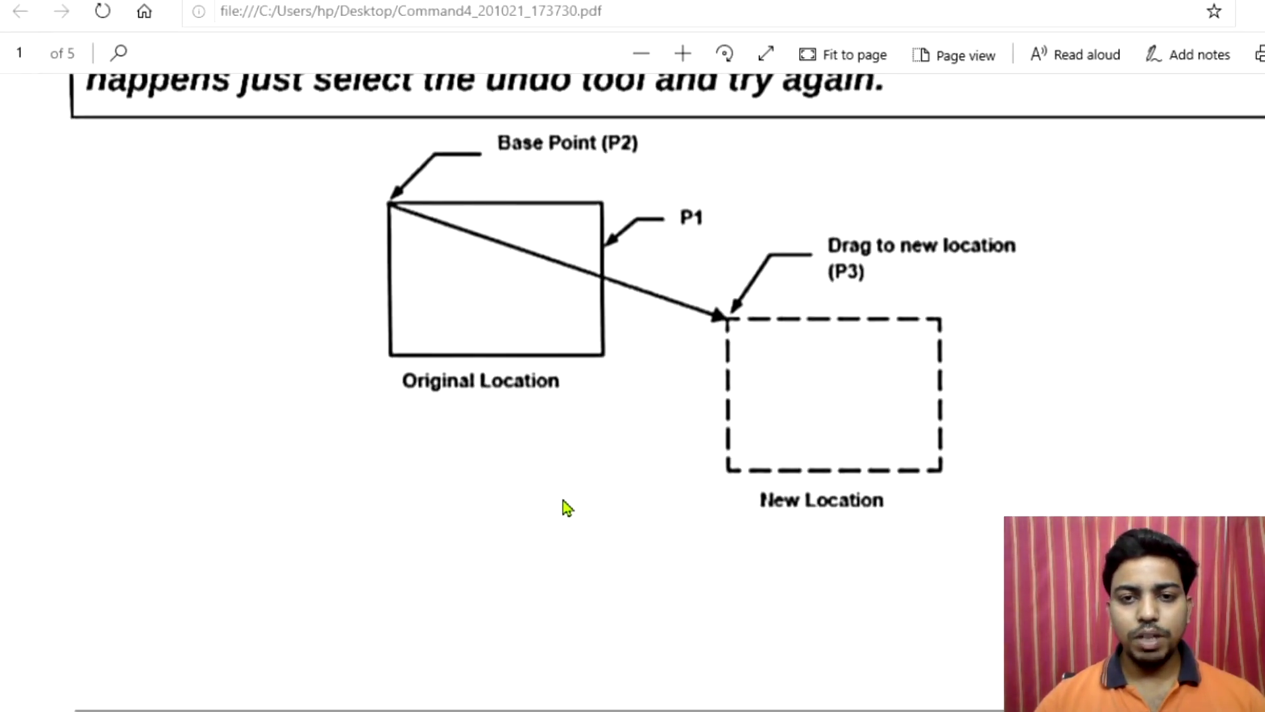
scroll(572, 502, down, 4)
scroll(571, 502, down, 7)
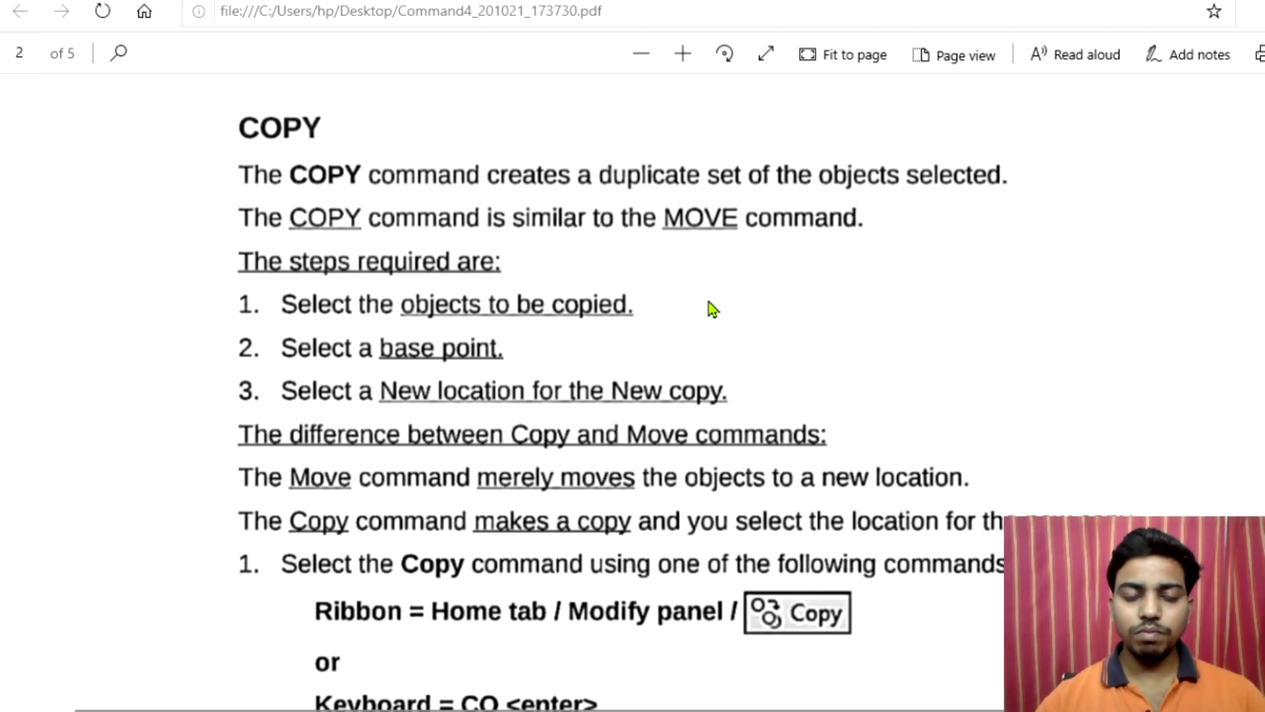
click(684, 55)
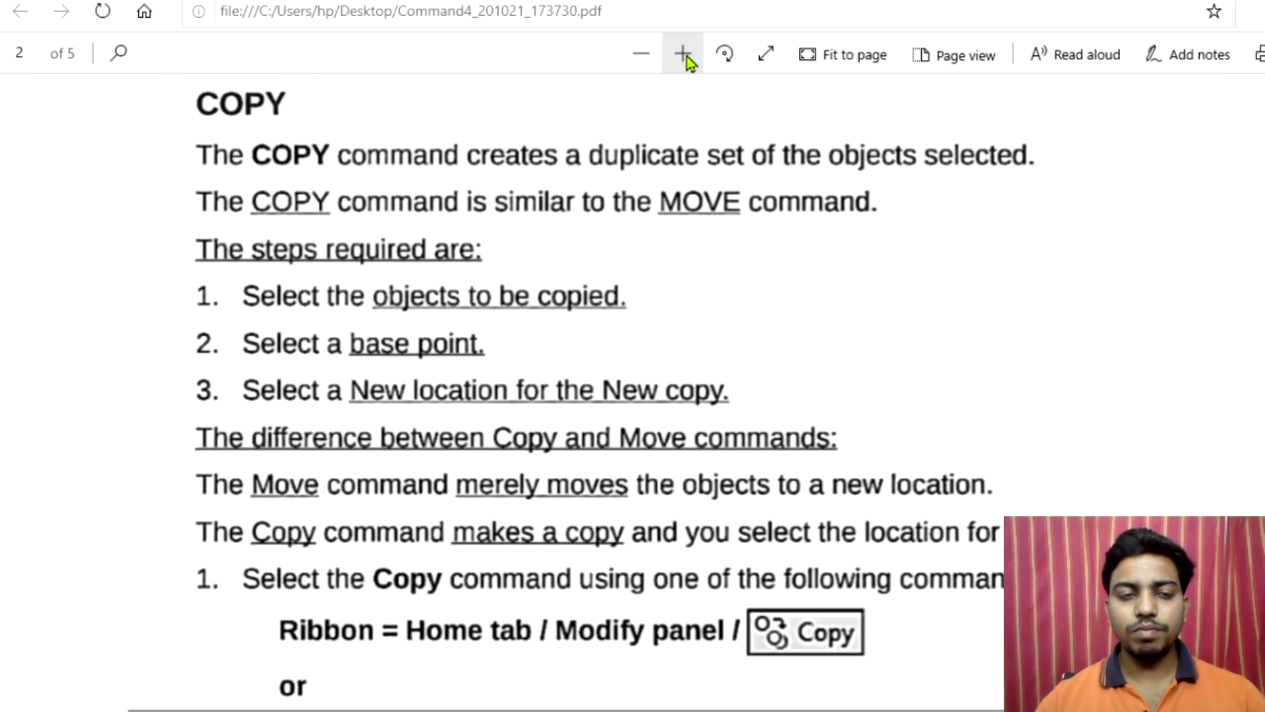
scroll(706, 191, up, 2)
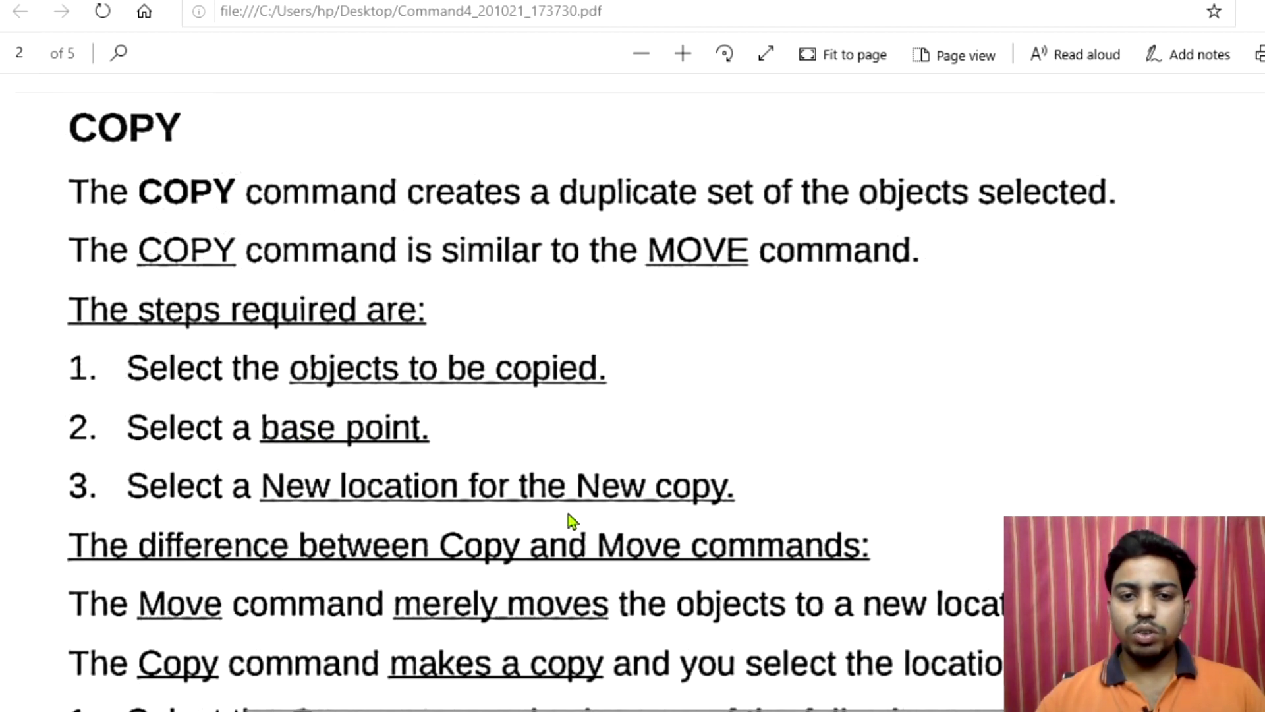
scroll(619, 481, down, 3)
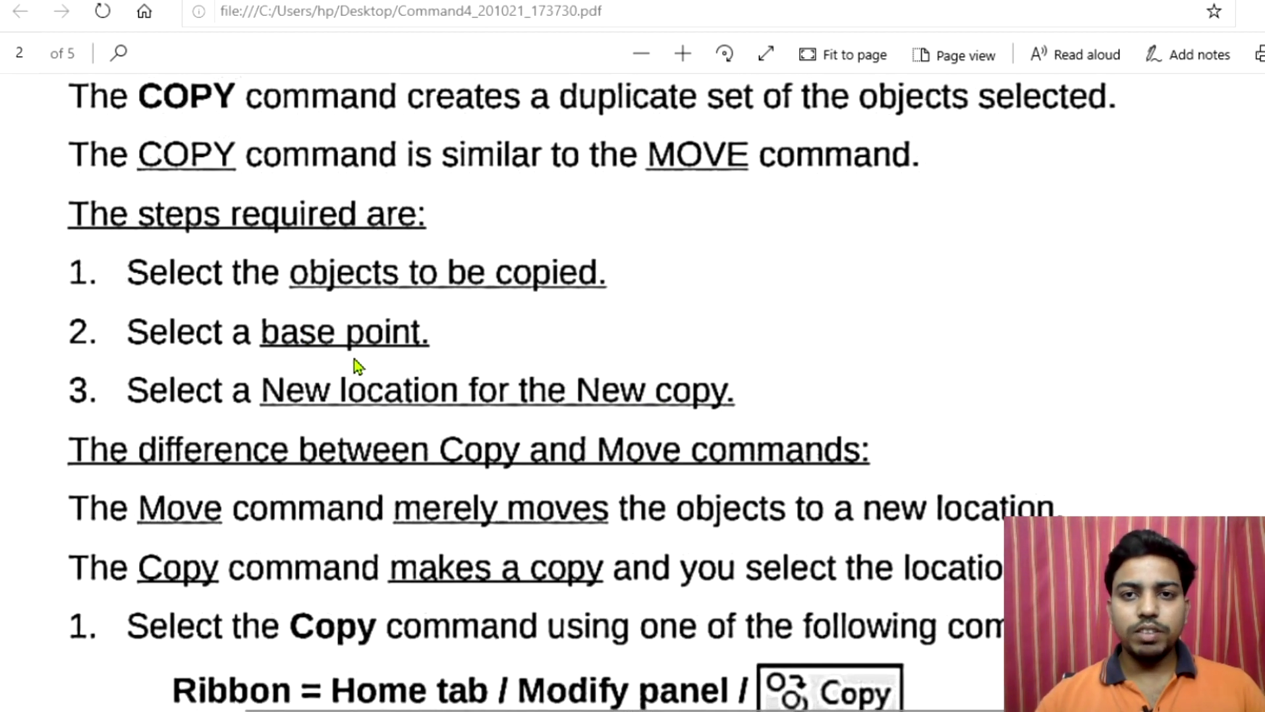
scroll(461, 324, up, 3)
scroll(488, 273, down, 3)
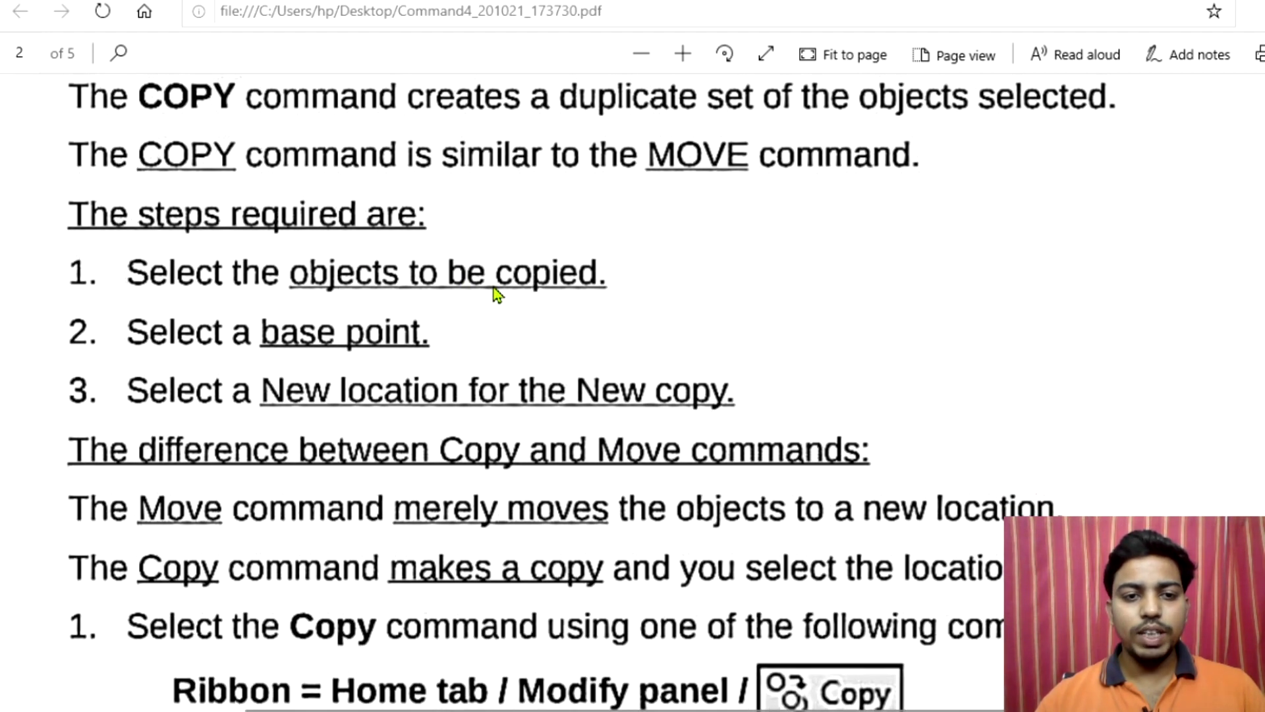
scroll(493, 288, down, 3)
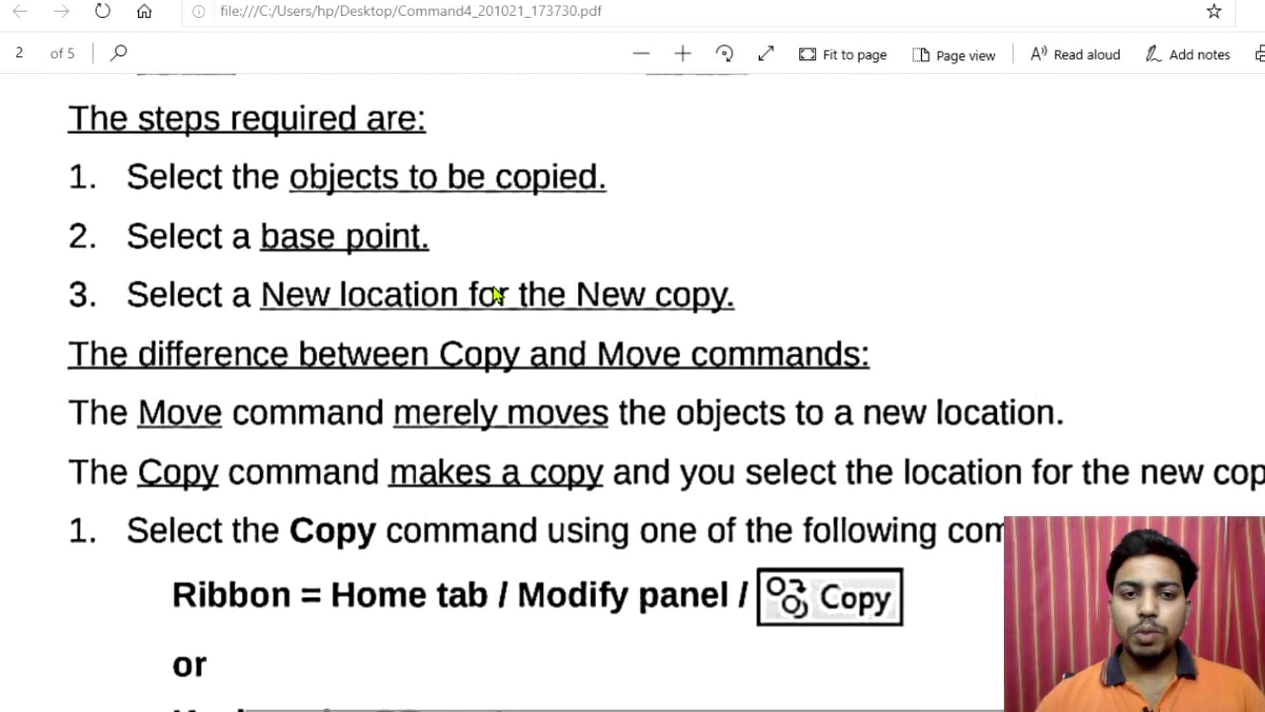
Step: Read the PDF notes on the difference between Copy and Move and on the ways to start the Copy command
scroll(130, 345, down, 6)
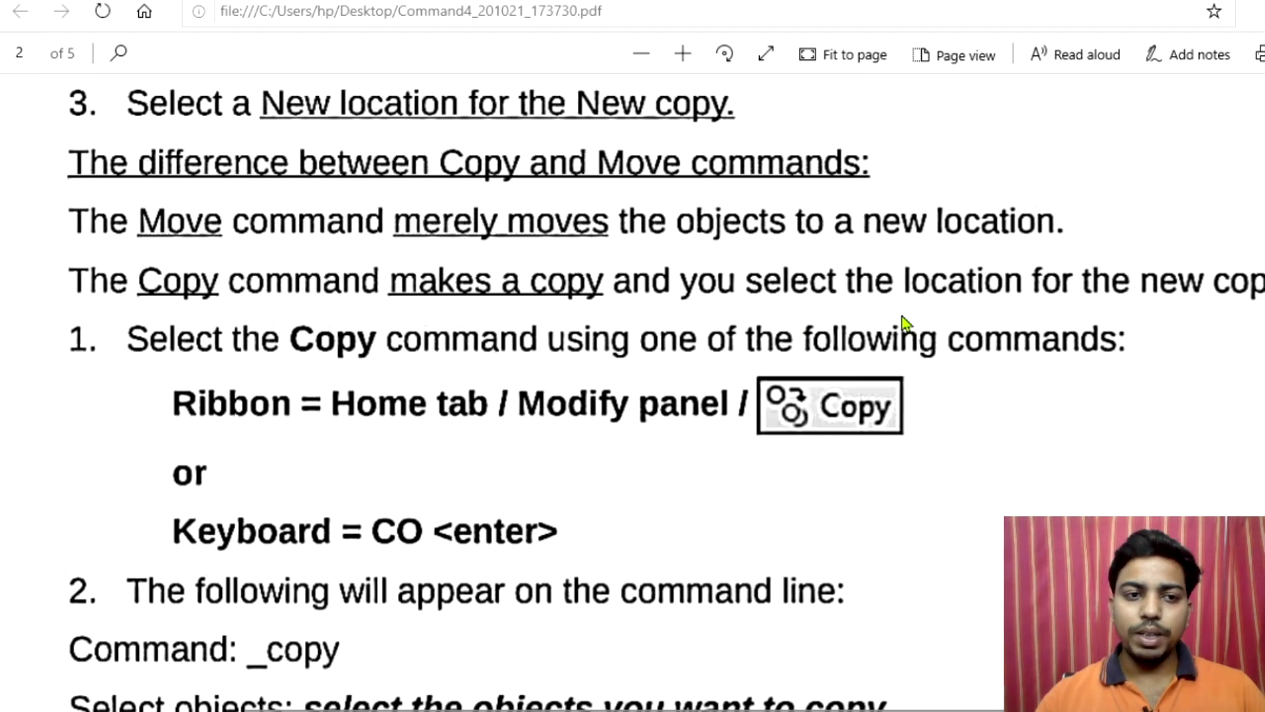
scroll(860, 320, down, 2)
scroll(817, 374, up, 5)
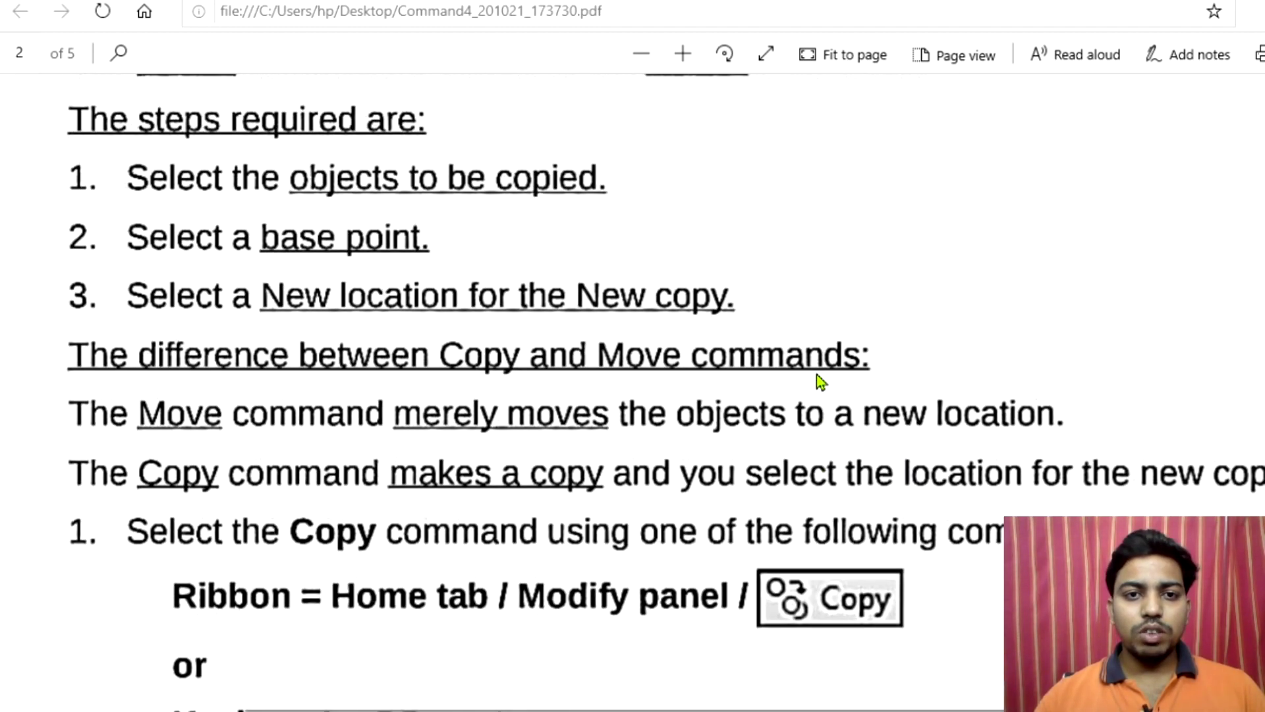
scroll(817, 375, up, 3)
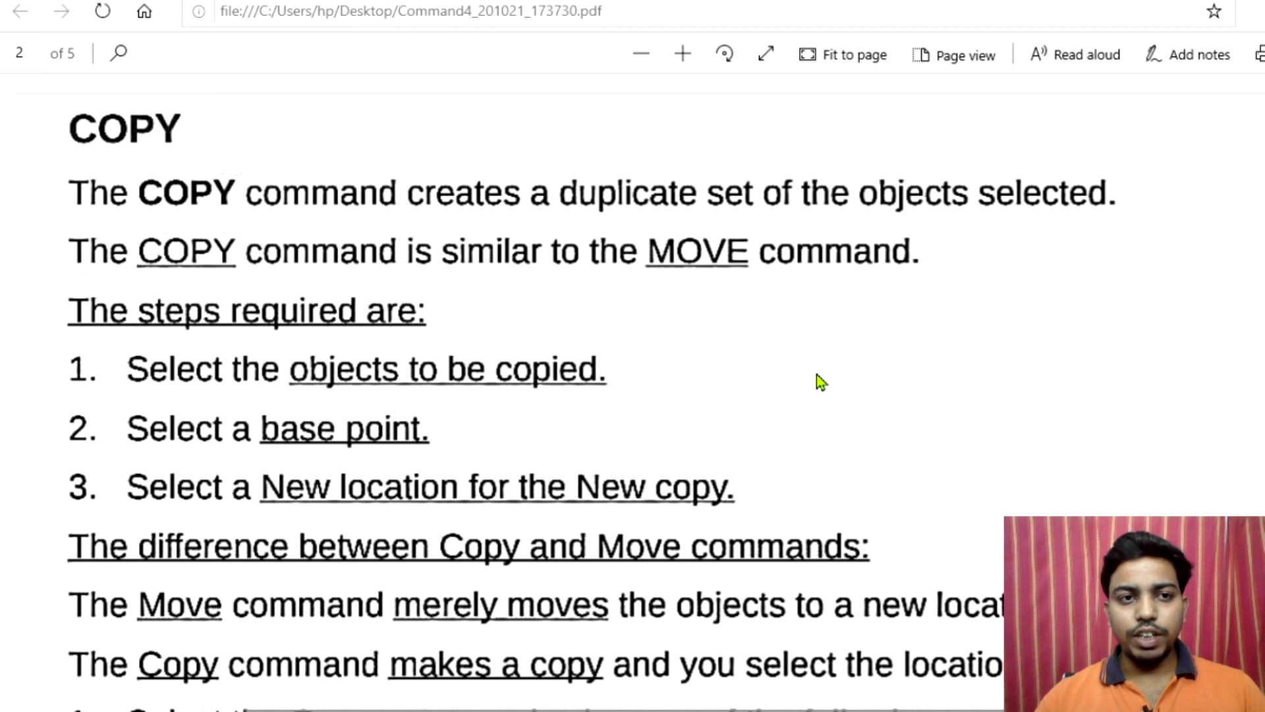
scroll(816, 379, down, 3)
scroll(807, 401, down, 2)
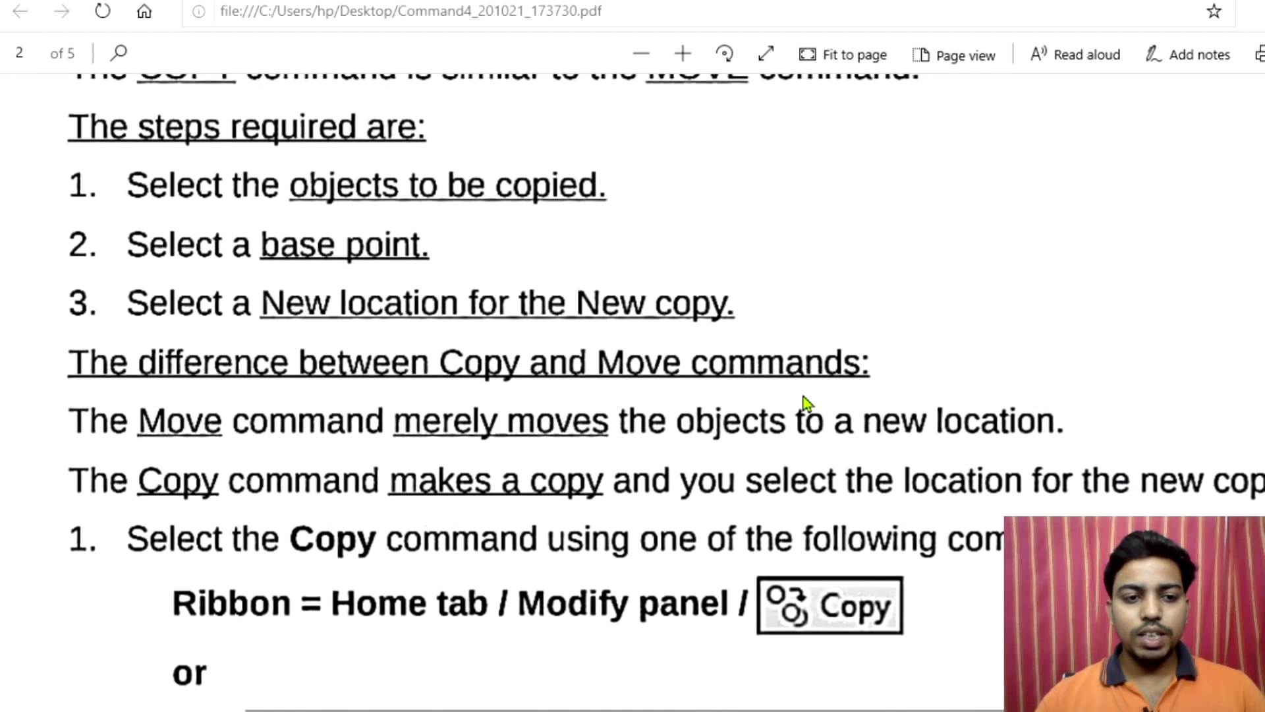
scroll(805, 402, down, 2)
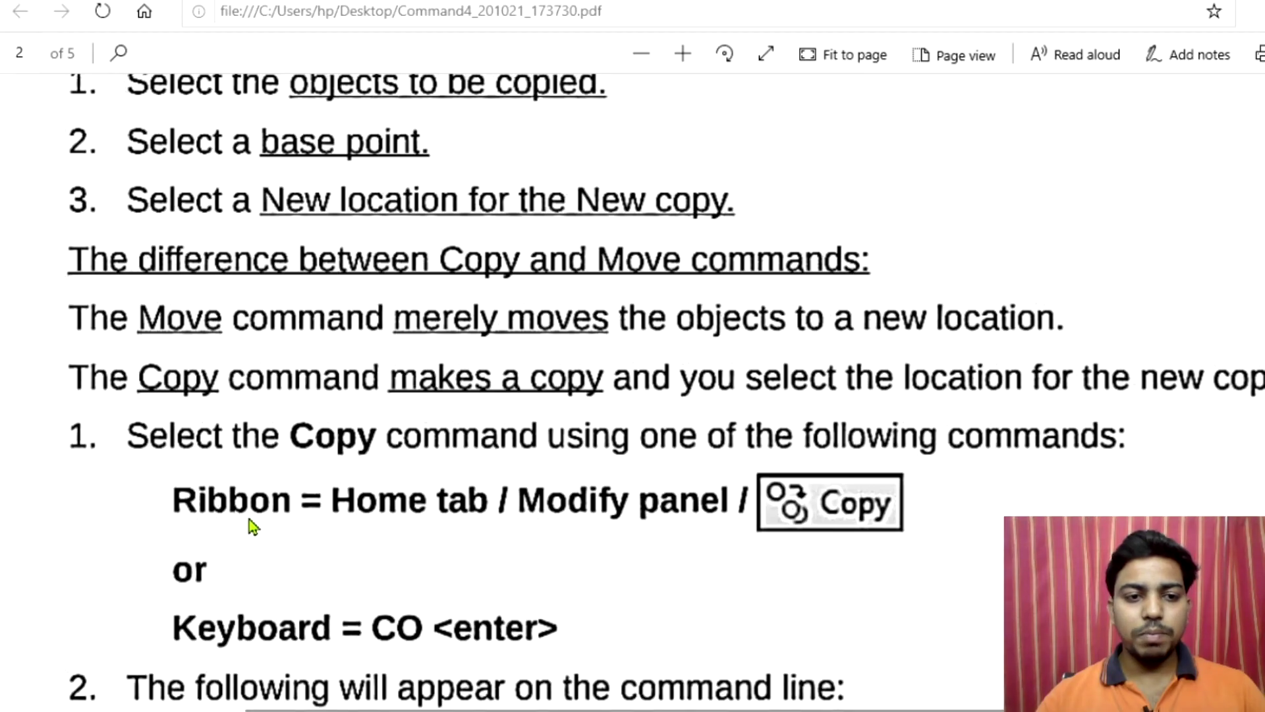
scroll(244, 501, down, 2)
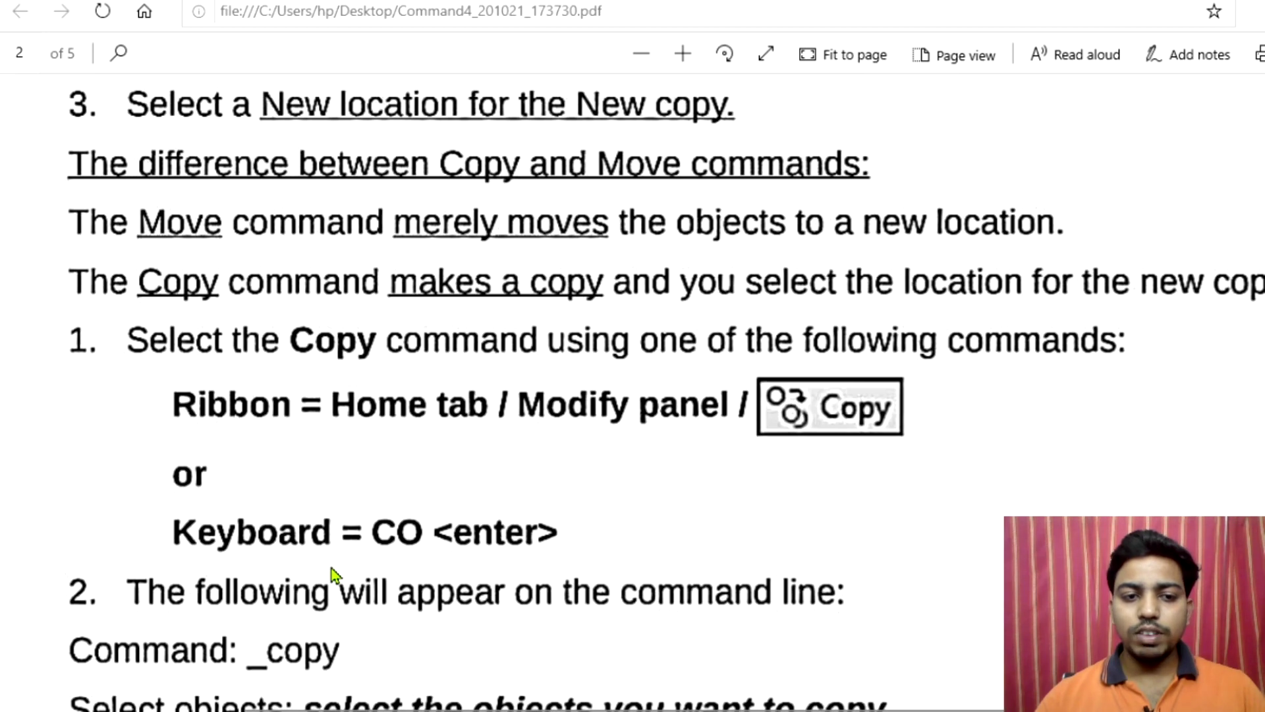
Step: Read the PDF notes on the COPY command-line prompts, the note on Single and Multiple mode, and the multiple-copy diagram
scroll(594, 431, down, 3)
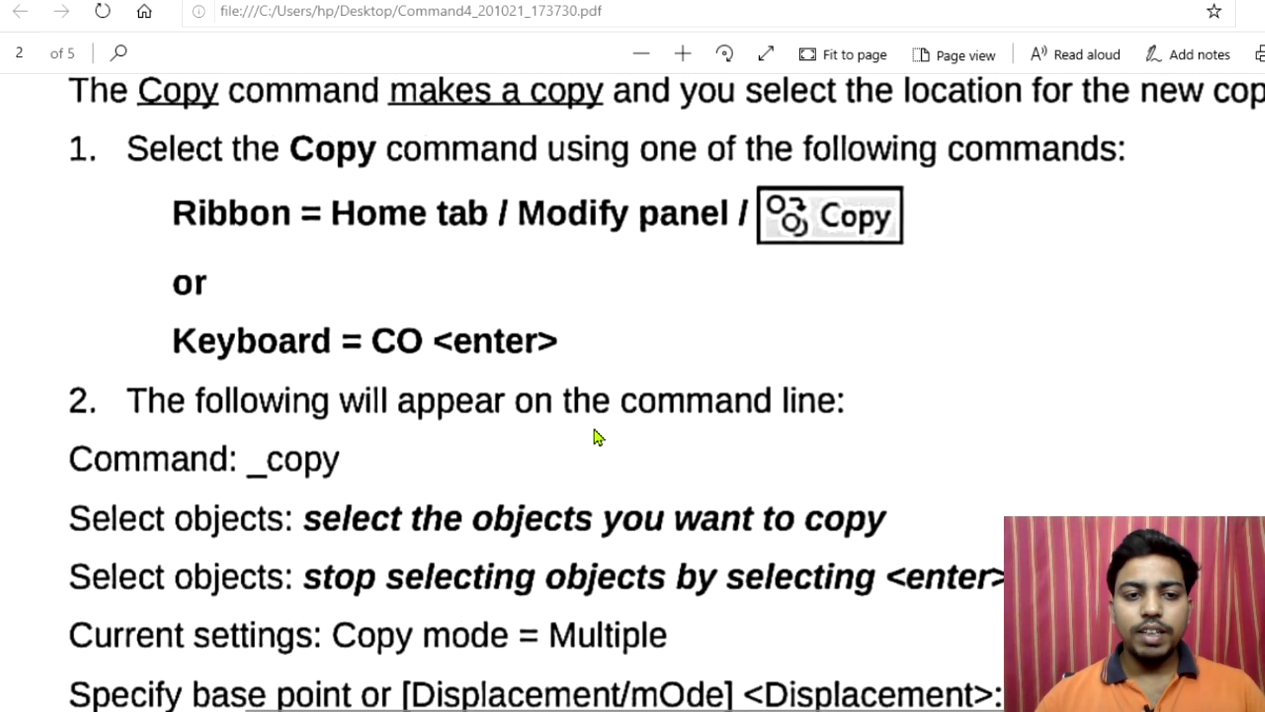
scroll(595, 432, down, 12)
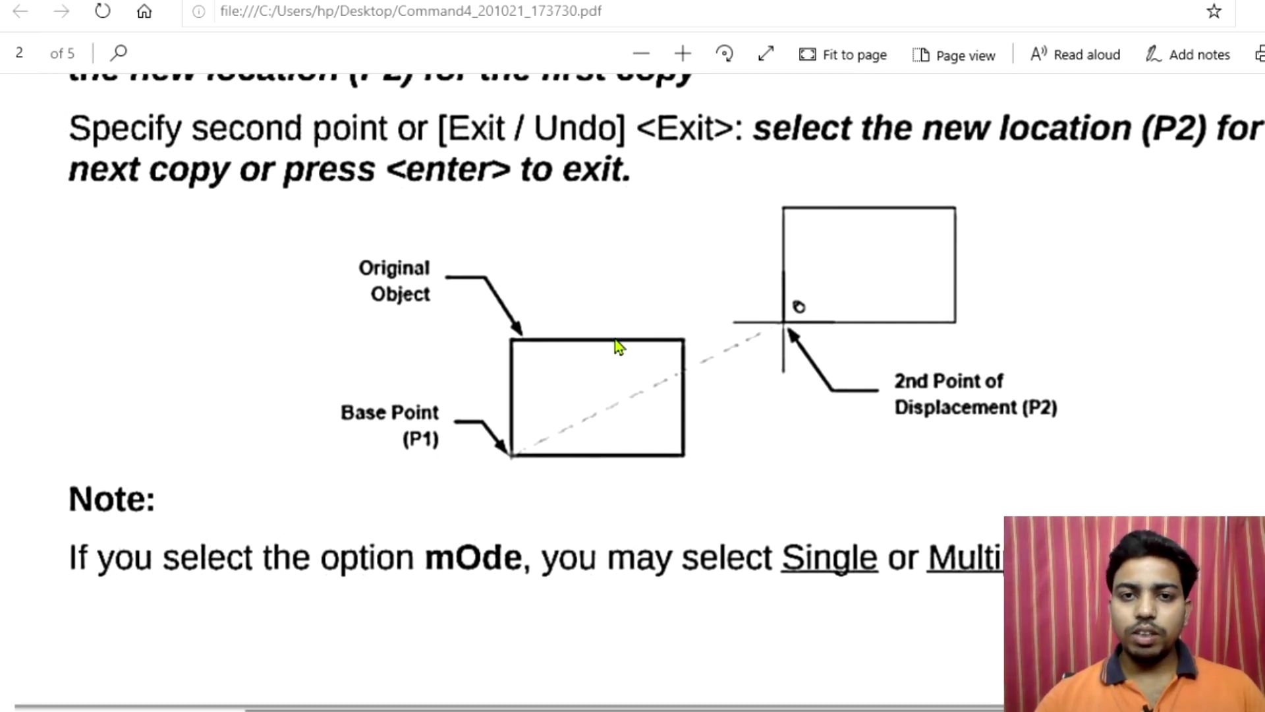
scroll(615, 339, down, 10)
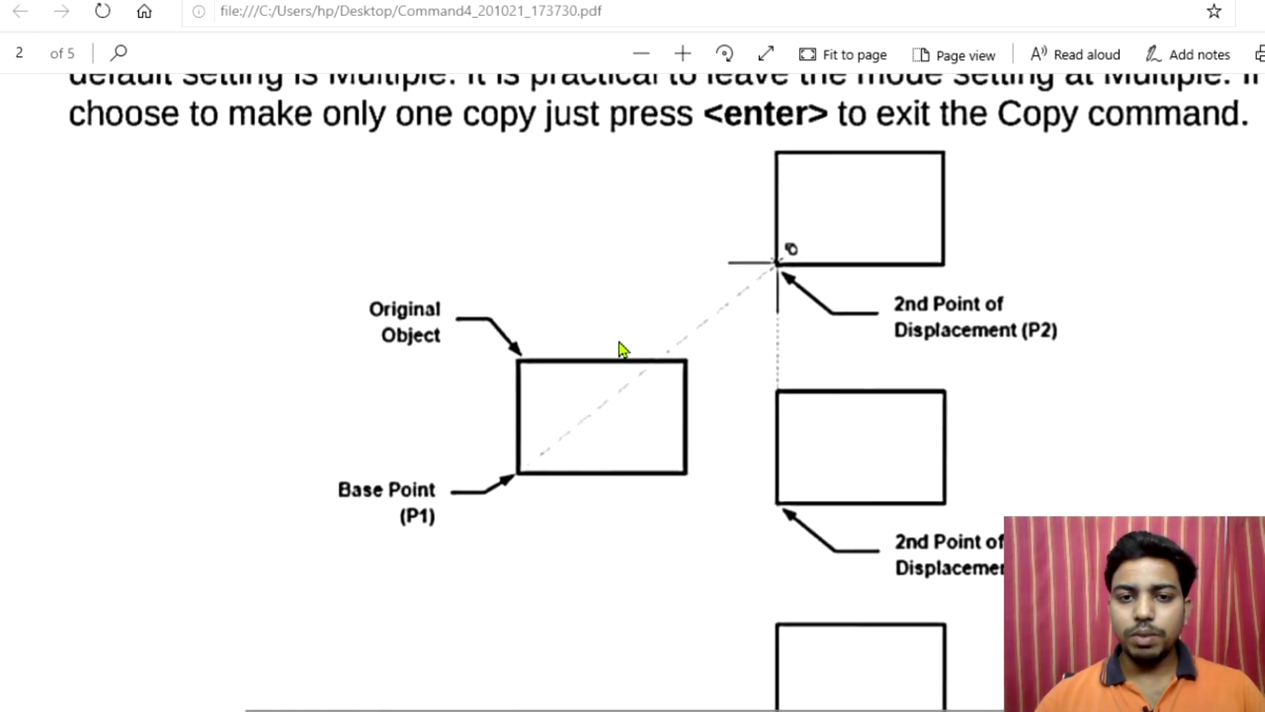
scroll(623, 350, down, 1)
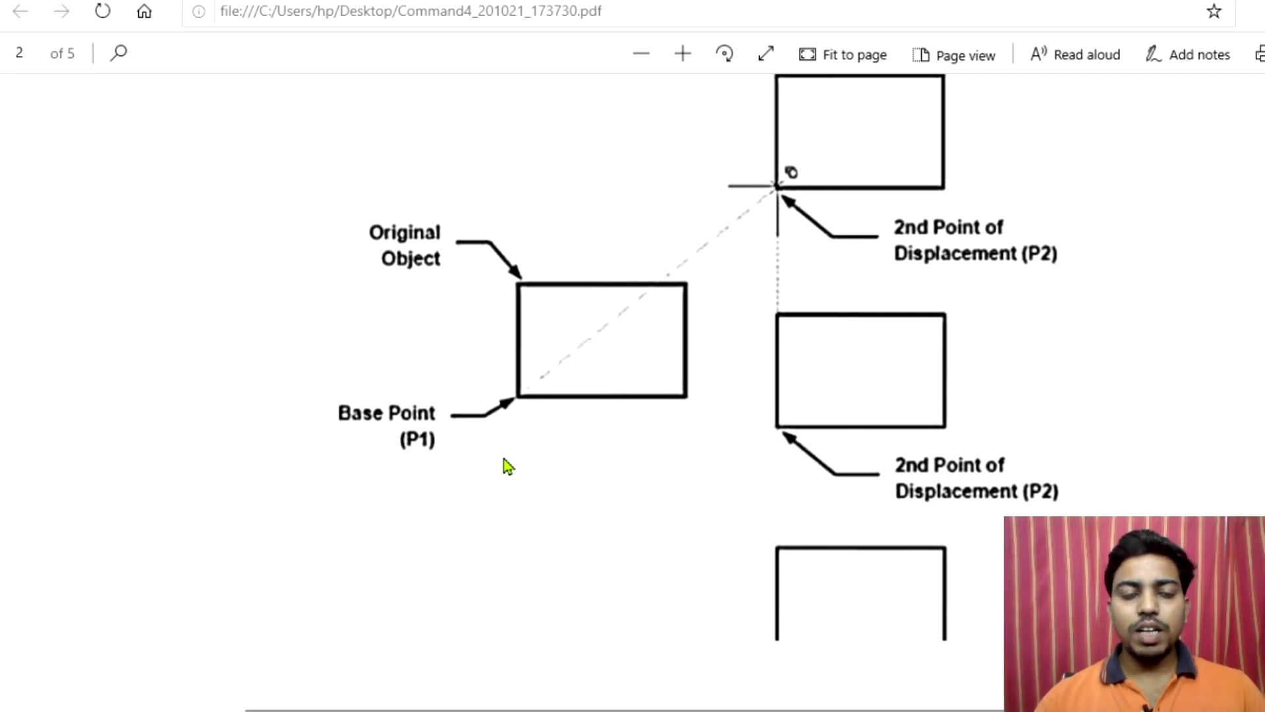
scroll(508, 466, up, 8)
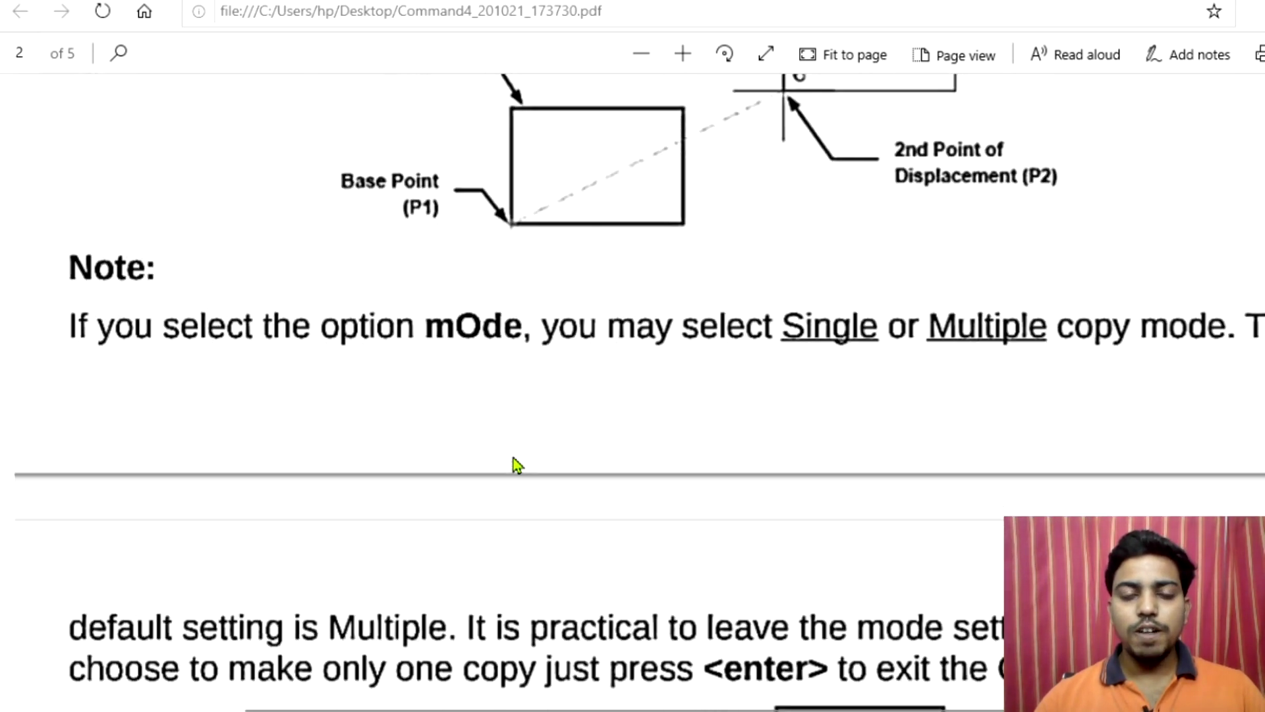
scroll(513, 457, up, 1)
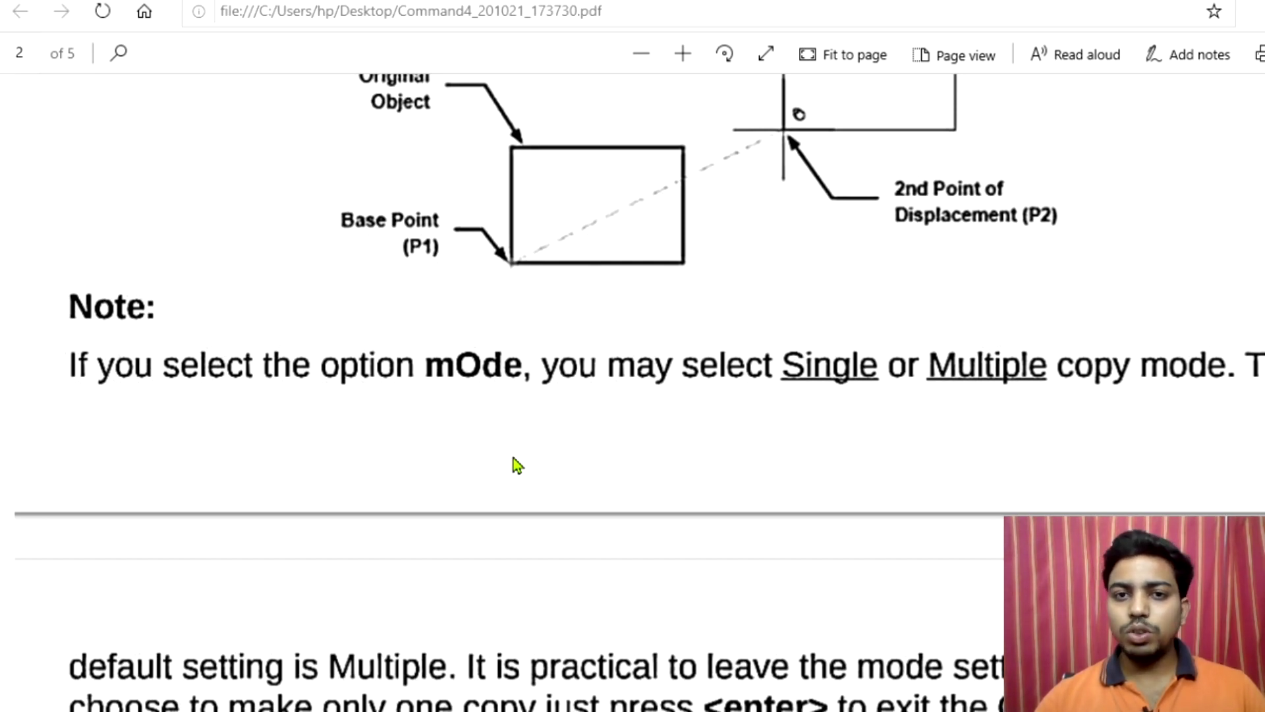
scroll(513, 458, down, 3)
scroll(512, 458, down, 3)
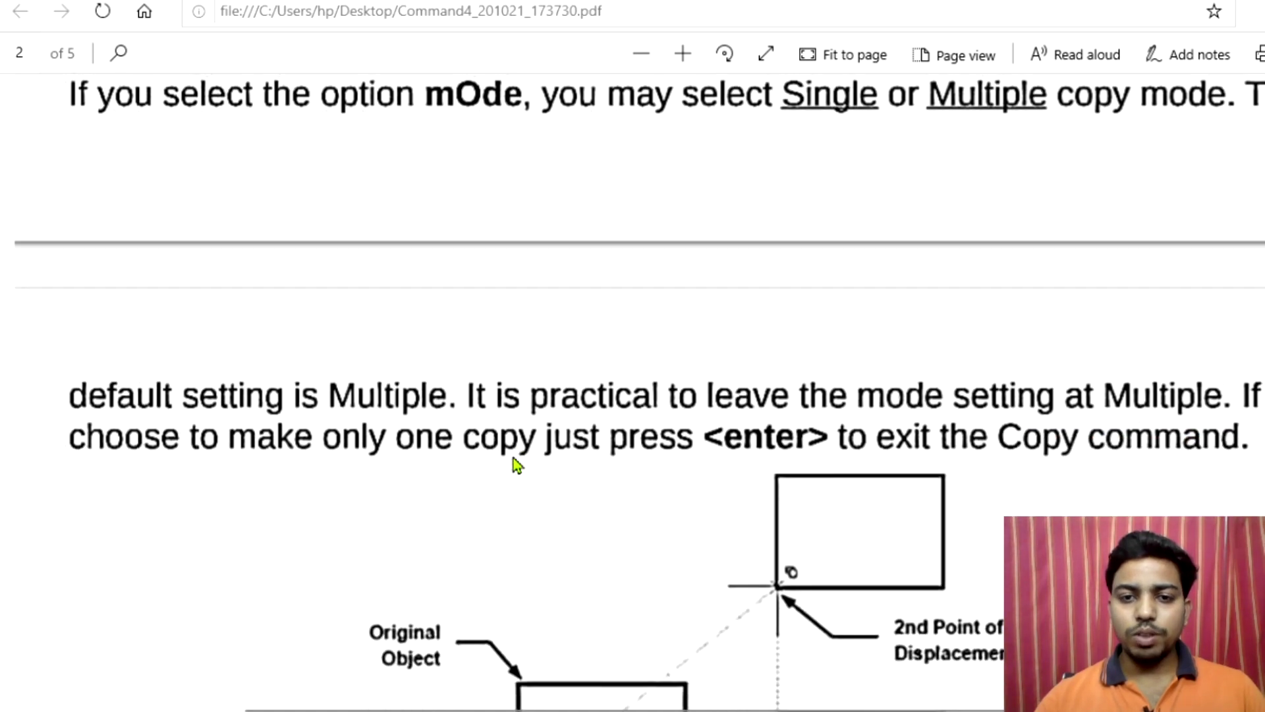
scroll(643, 535, down, 1)
scroll(642, 535, down, 3)
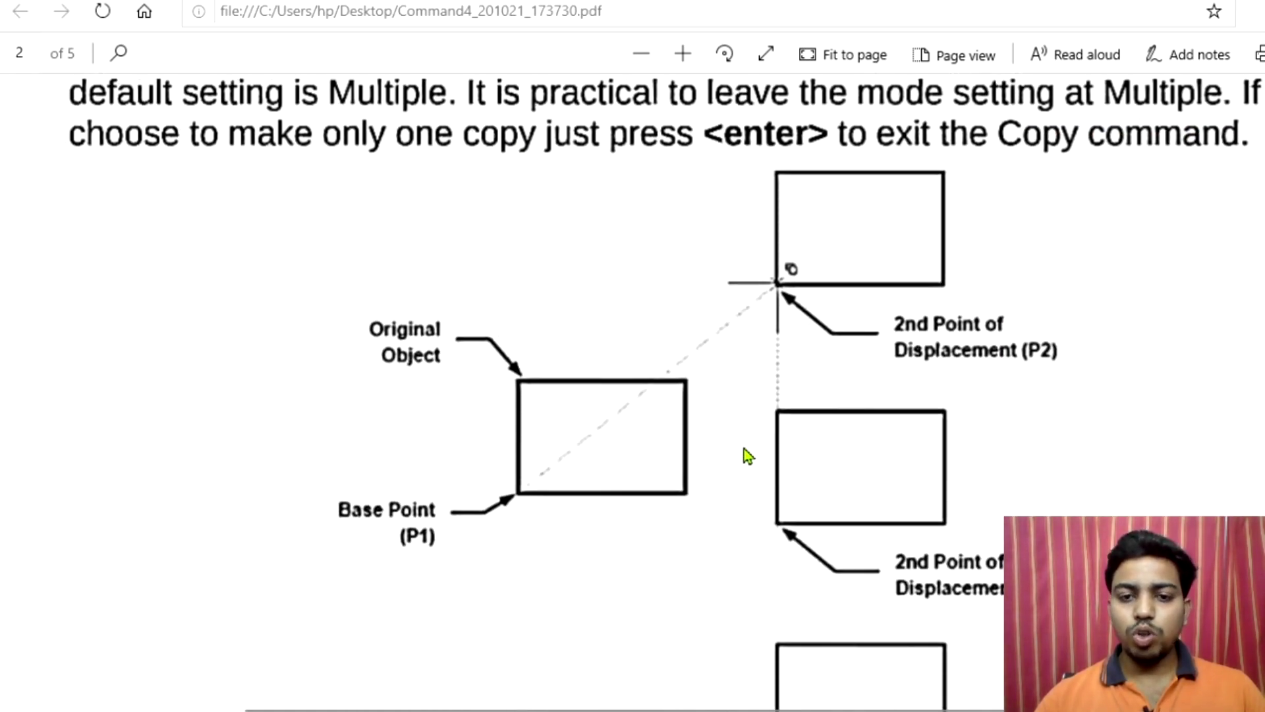
scroll(745, 454, down, 3)
Step: Read the ROTATE section on page 3 at a reduced zoom, covering its description and positive and negative rotation angles
scroll(746, 454, down, 9)
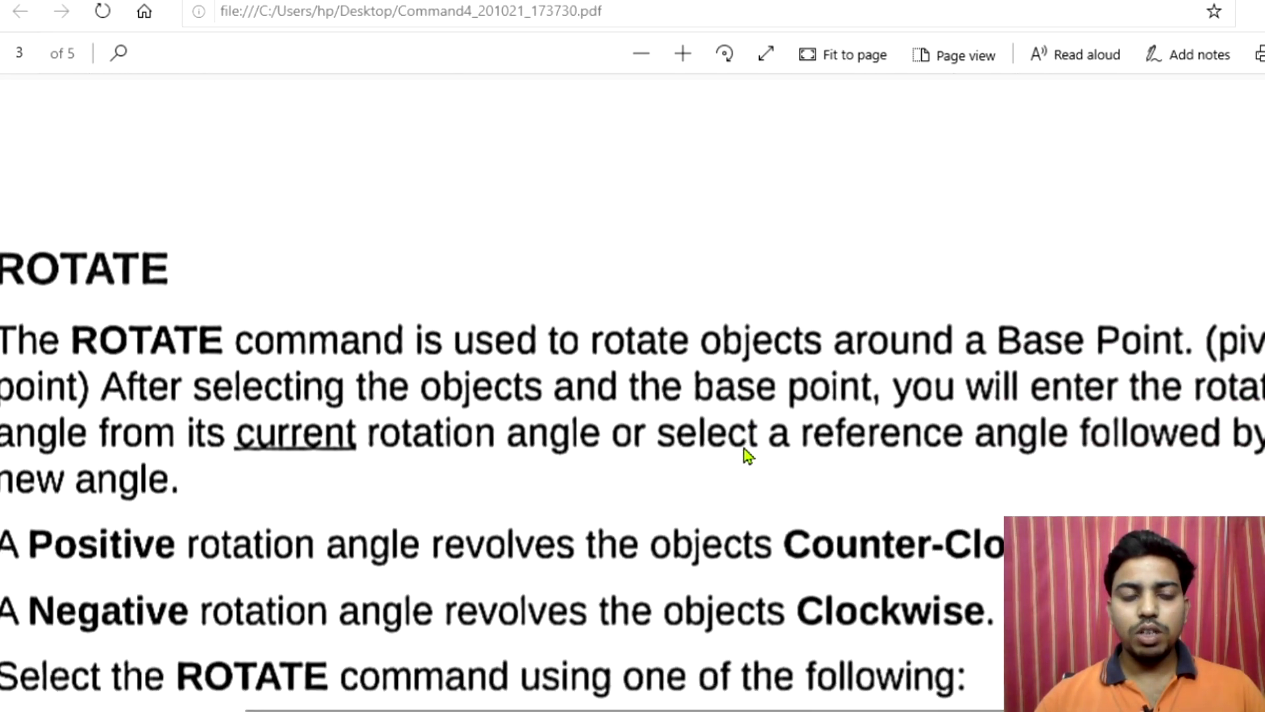
click(641, 53)
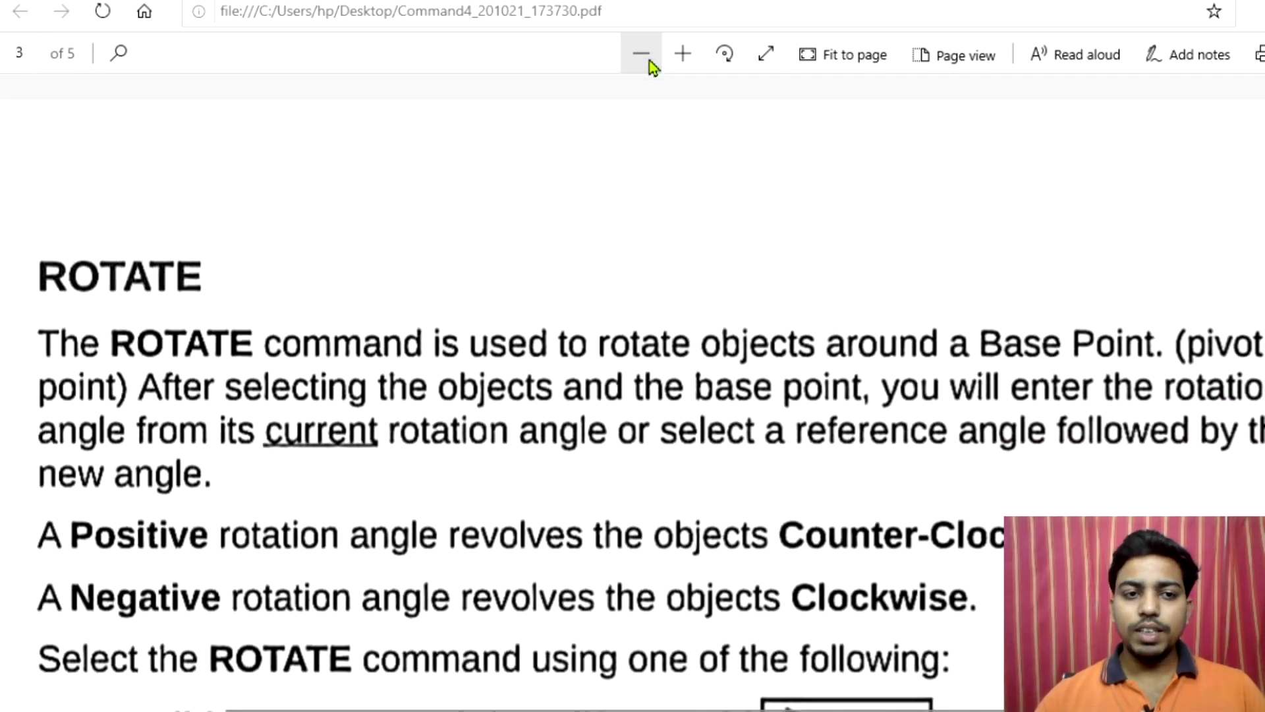
scroll(659, 274, down, 1)
scroll(659, 275, down, 1)
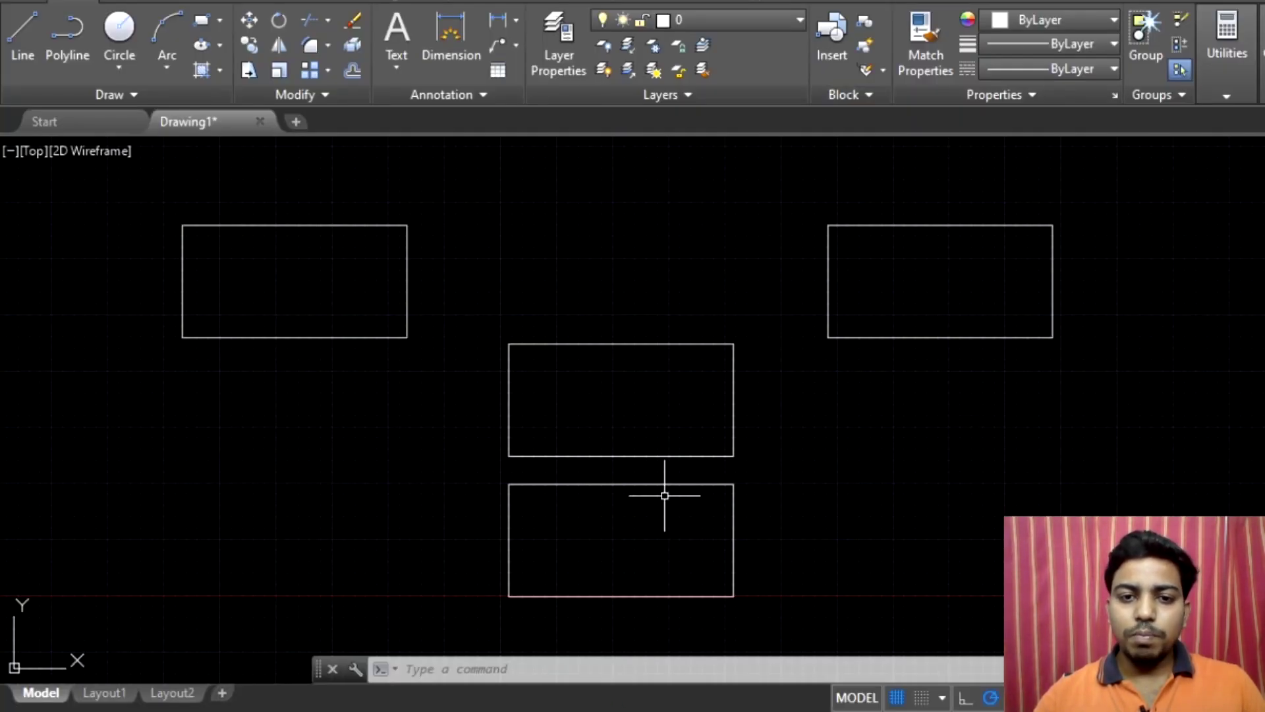
Step: Erase the three copied rectangles with ERASE, keeping only the upper-left one
text(ERA)
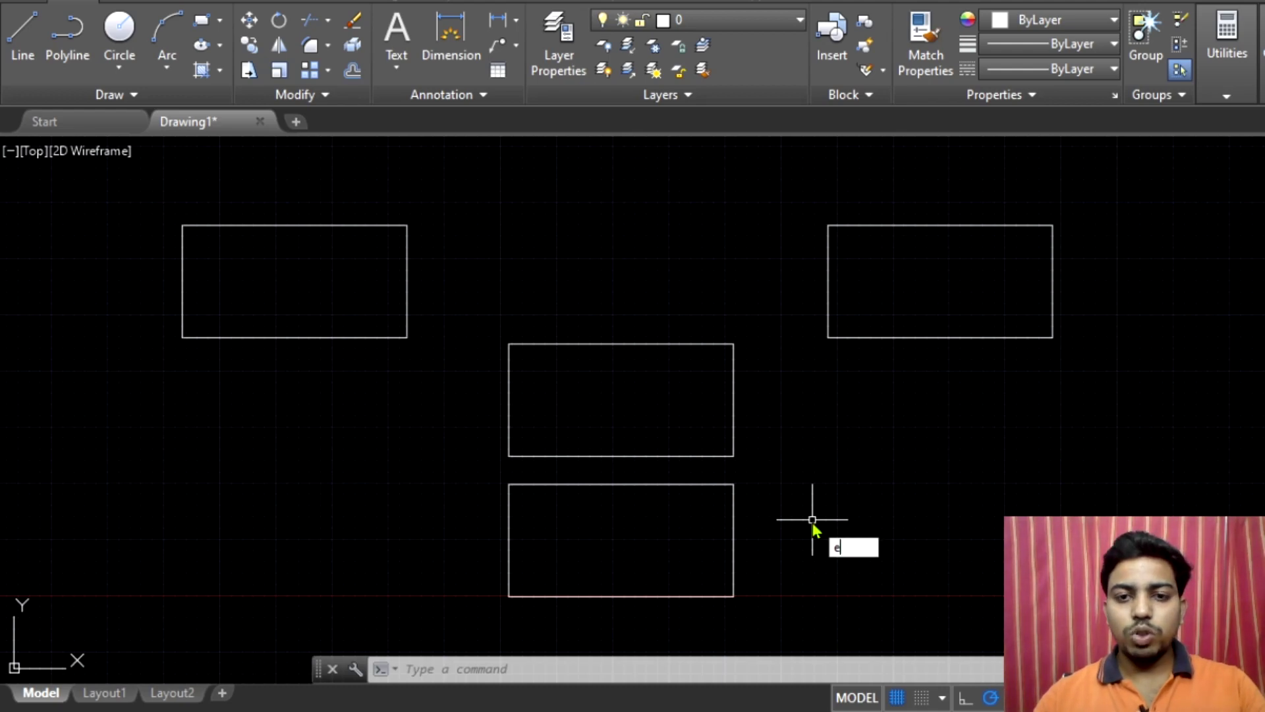
text(Se)
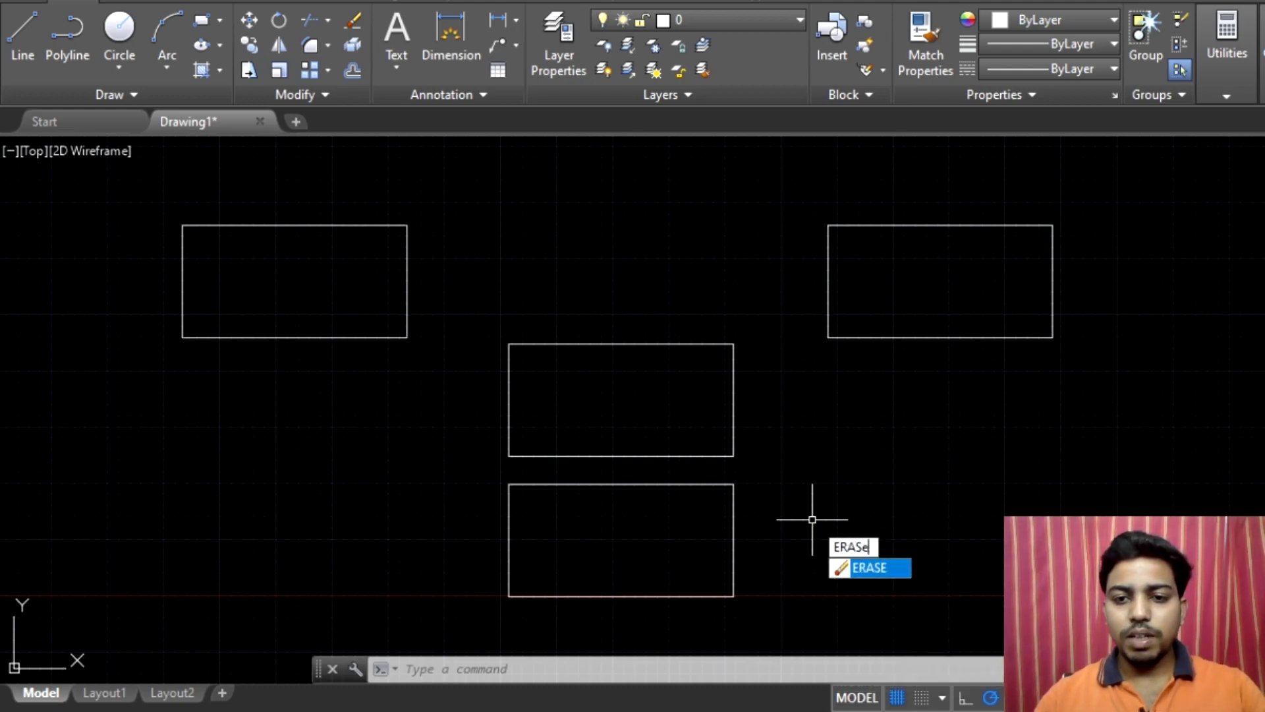
key(Return)
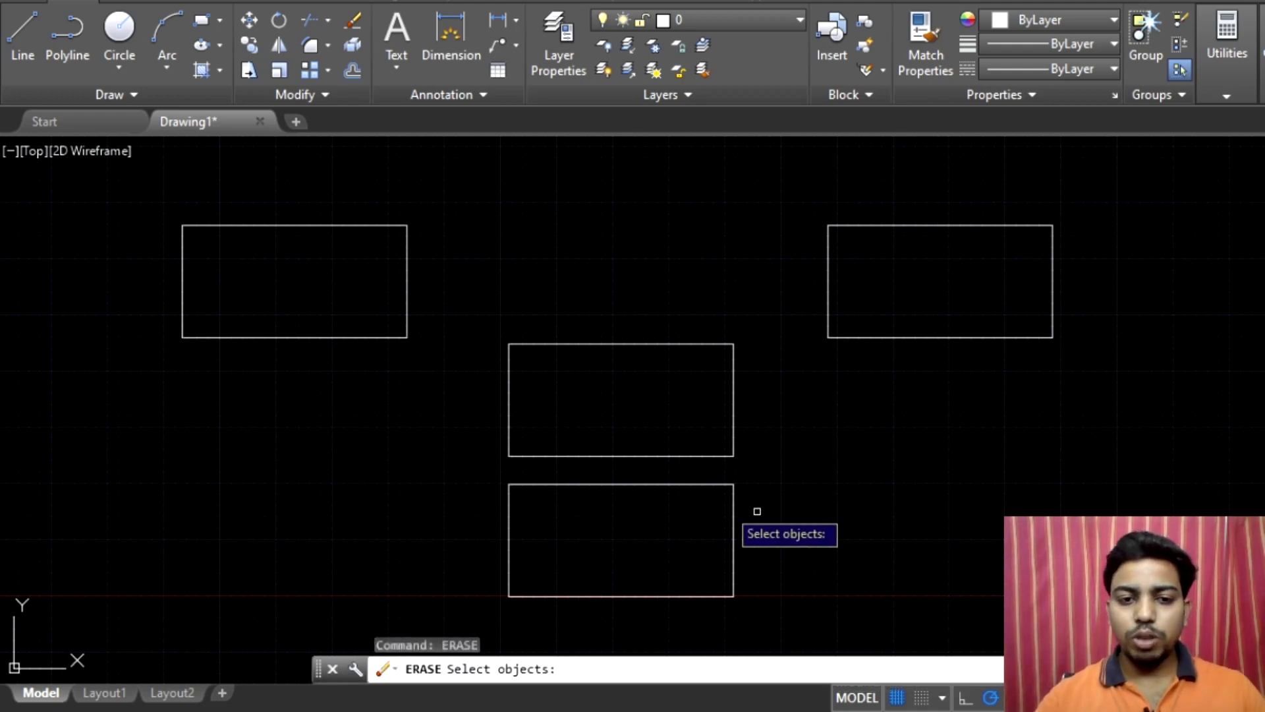
click(599, 484)
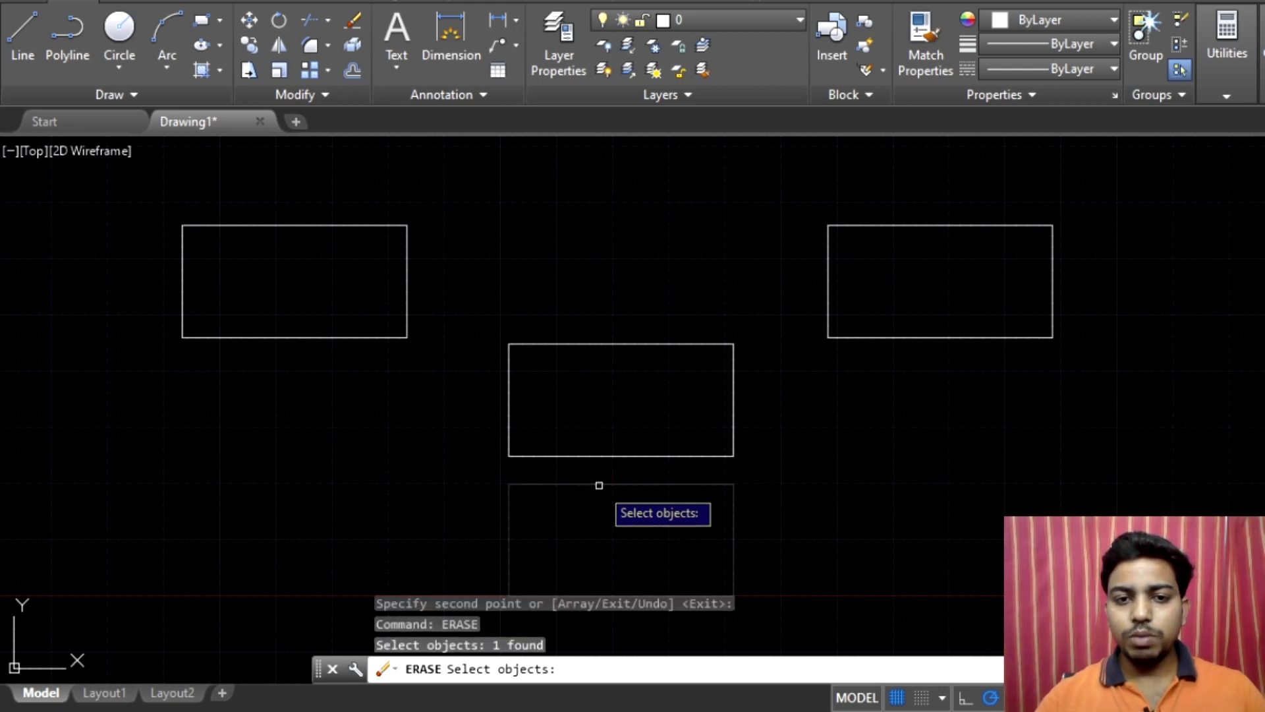
click(628, 456)
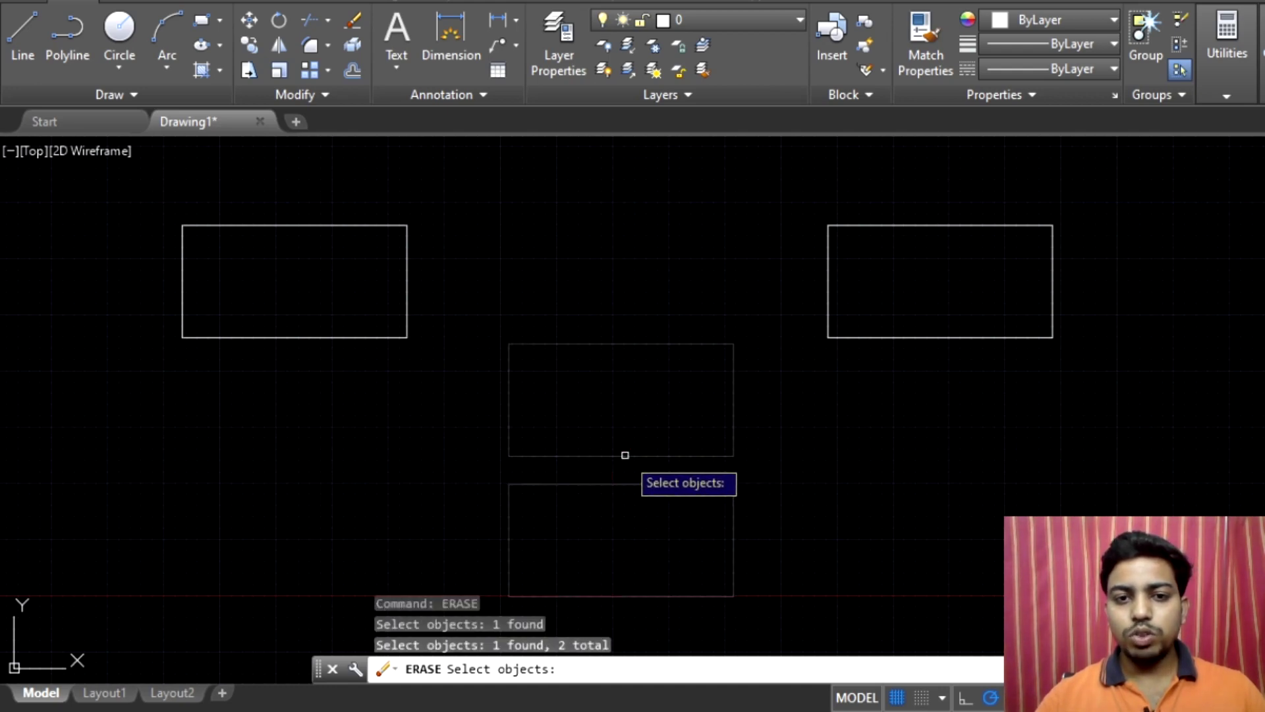
click(877, 224)
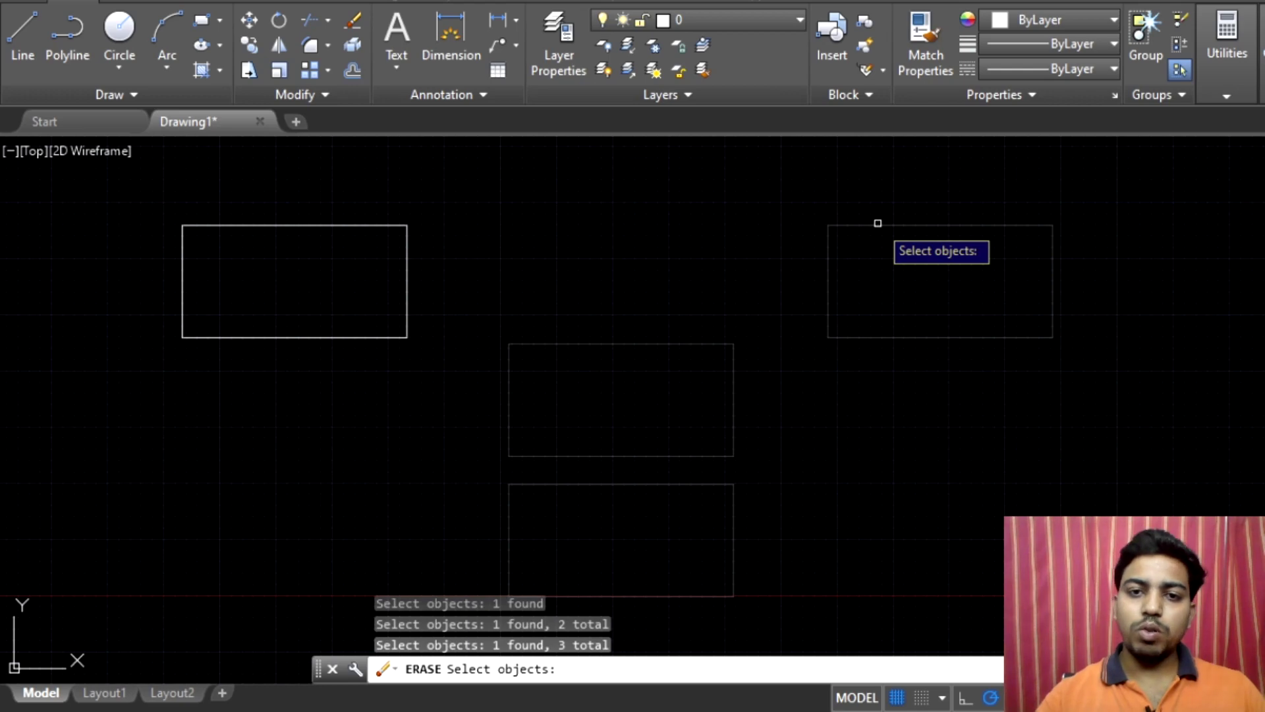
key(Return)
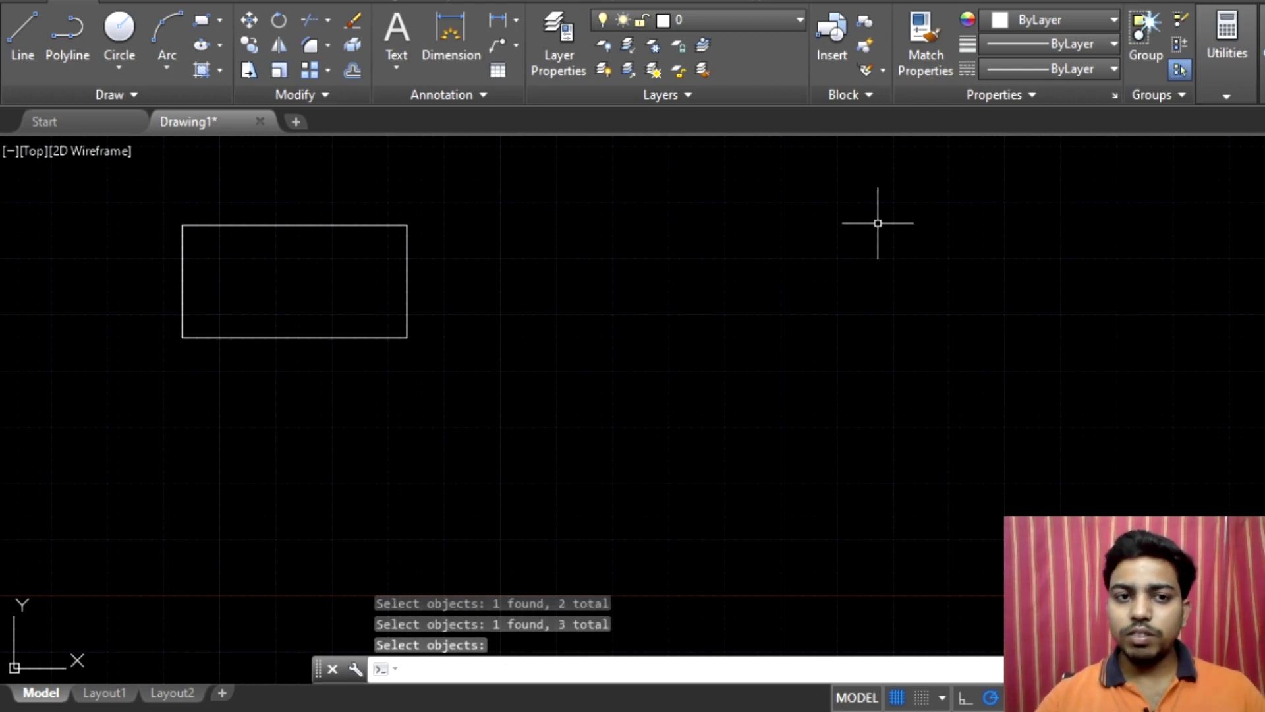
Step: Rotate the remaining rectangle by 30° with ROTATE, using its lower-left corner as the base point
scroll(418, 264, up, 2)
middle_drag(418, 264, 770, 345)
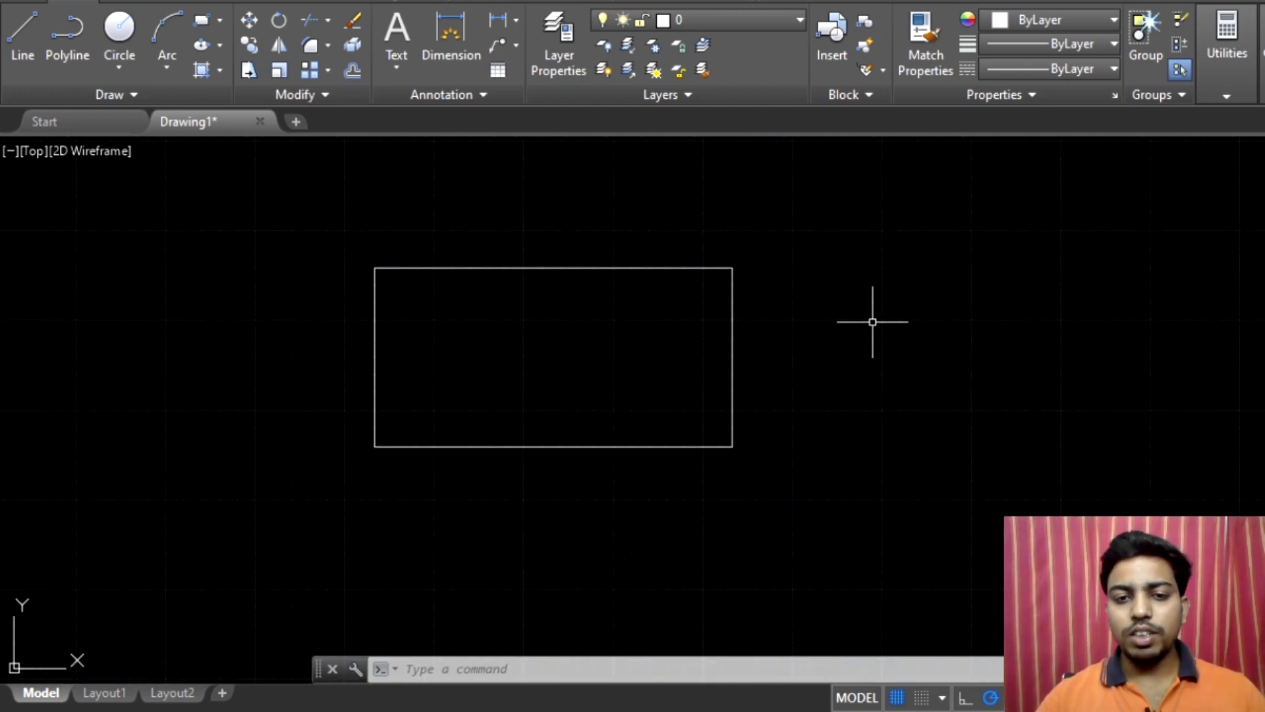
click(444, 668)
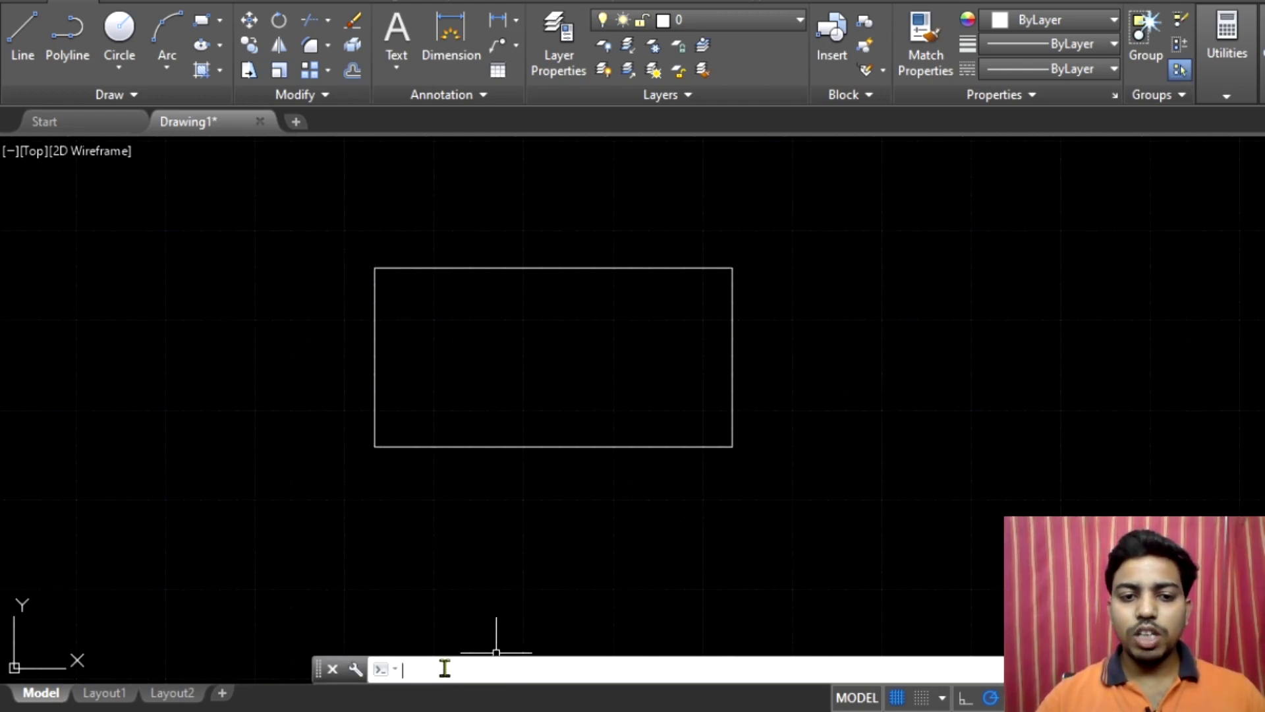
text(RO)
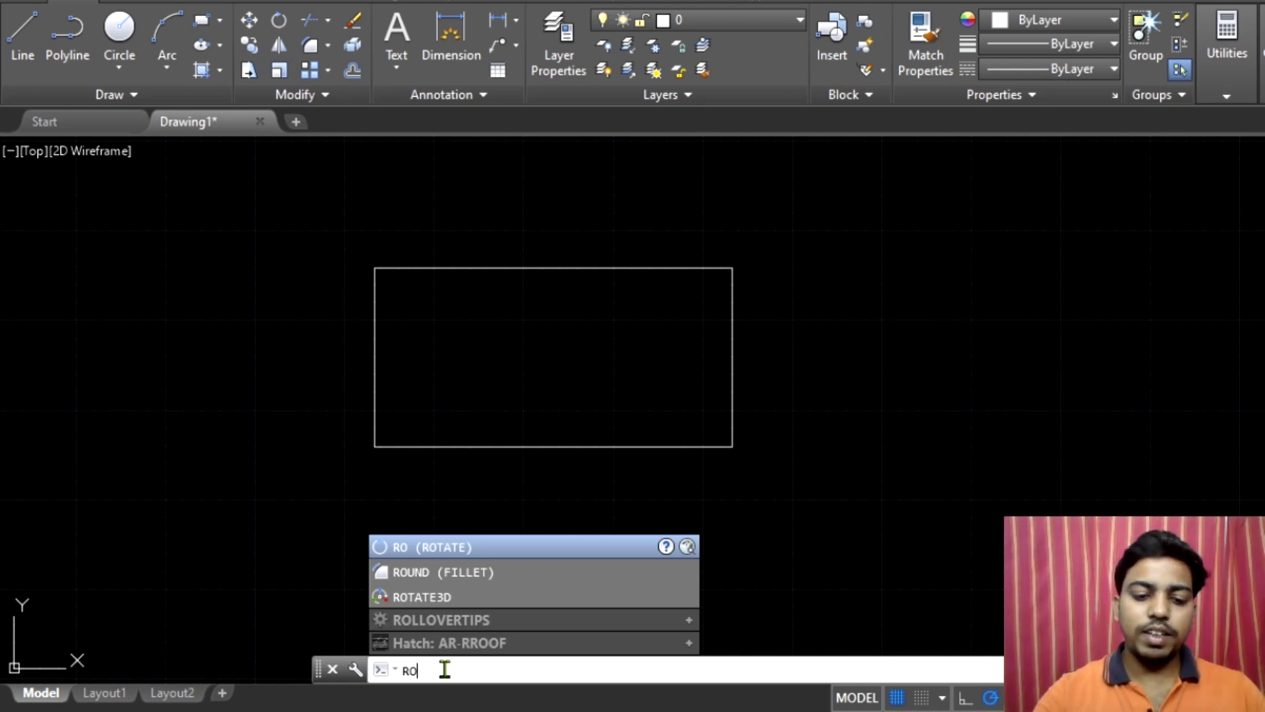
text(TATE)
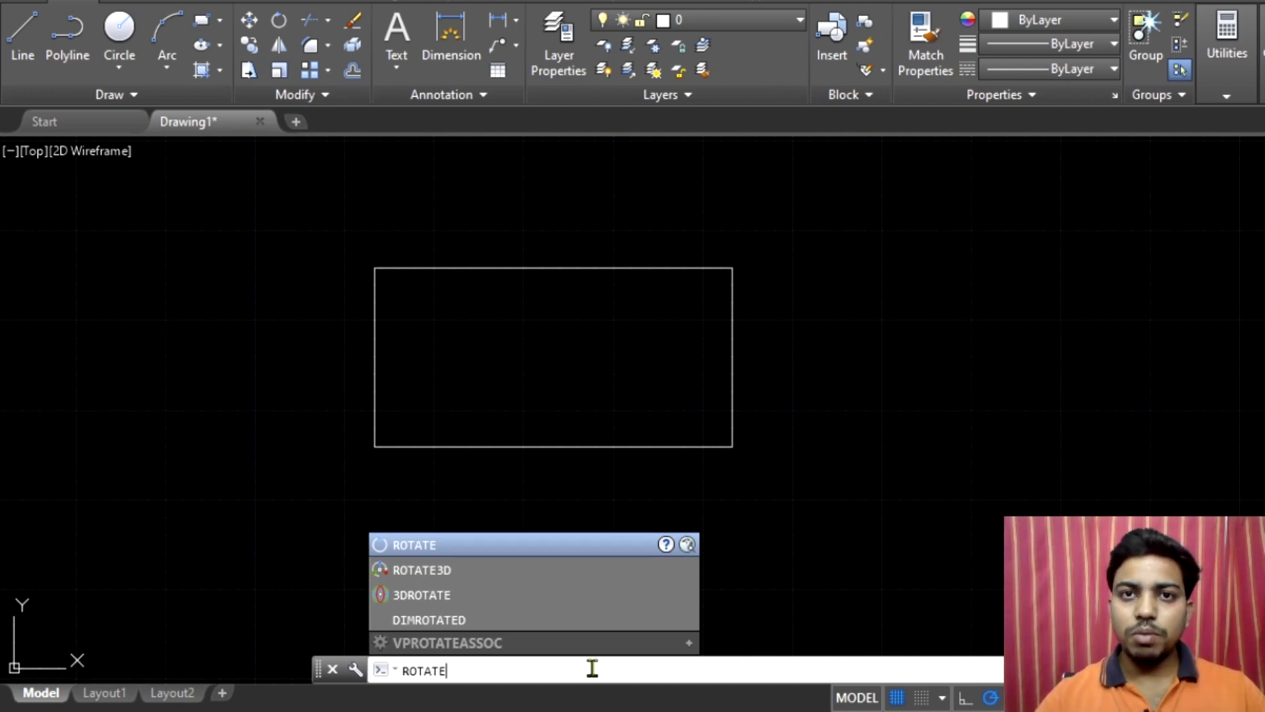
key(Return)
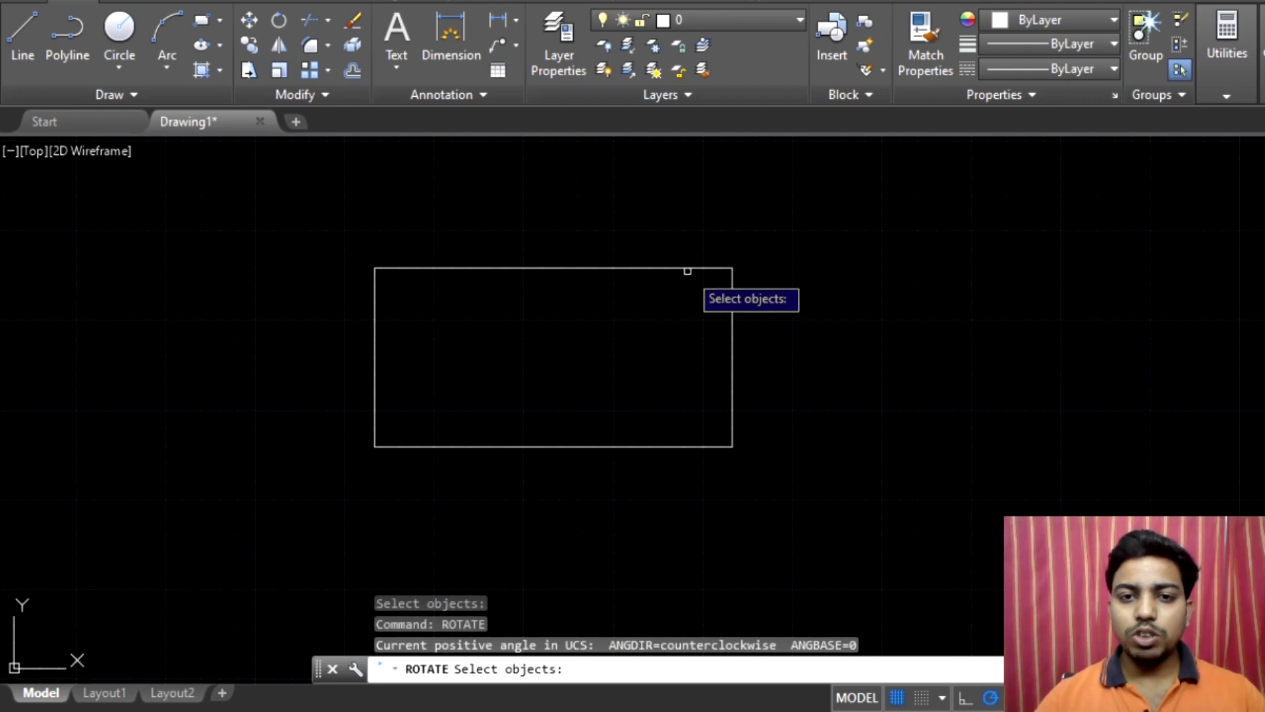
click(588, 266)
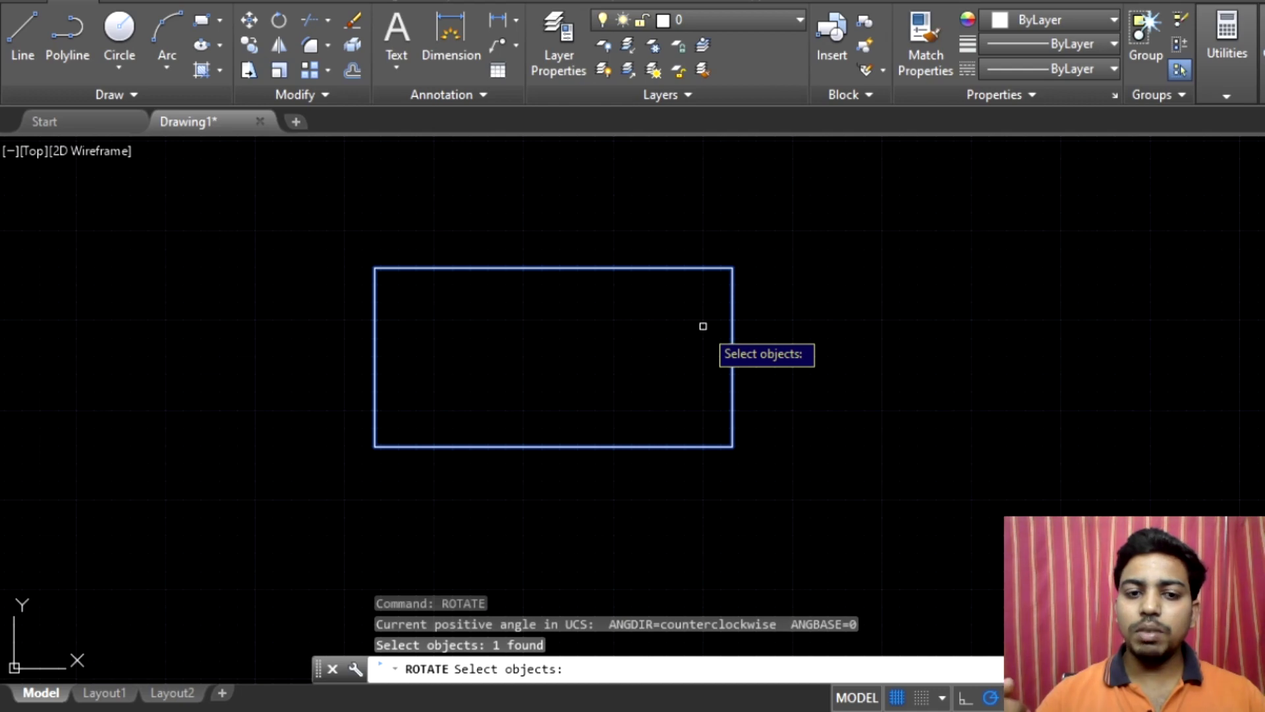
key(Return)
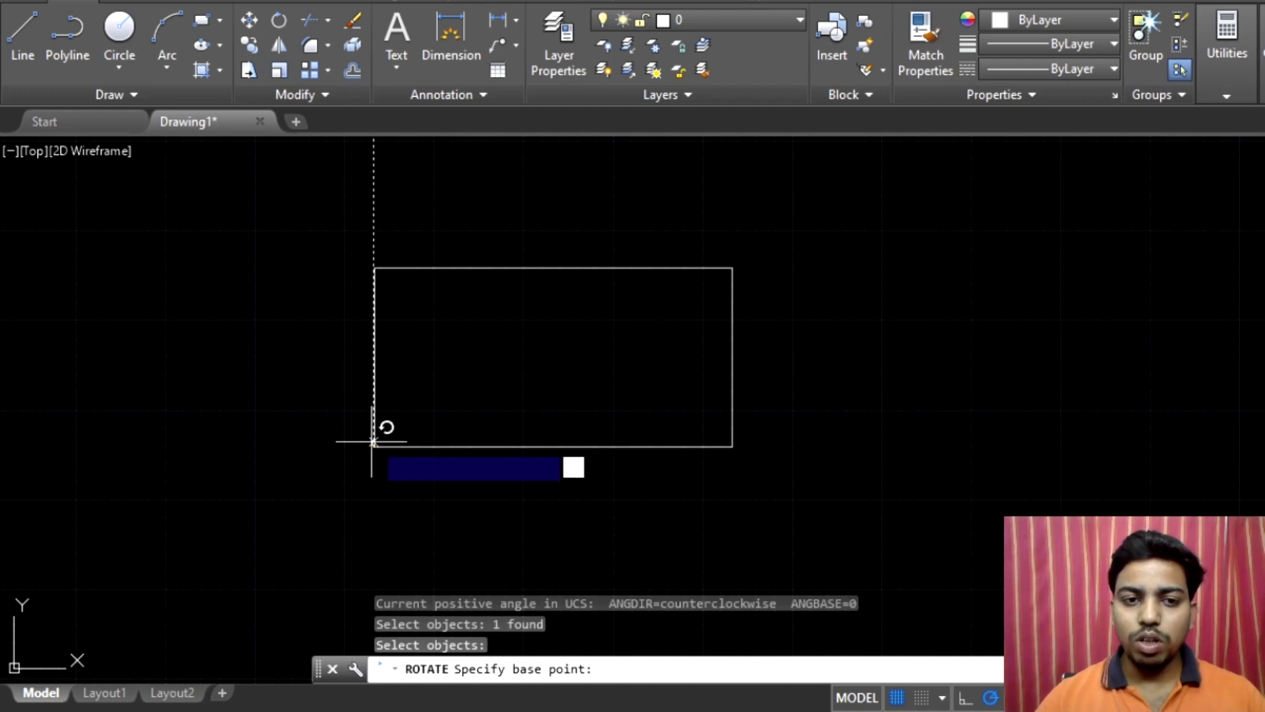
click(374, 447)
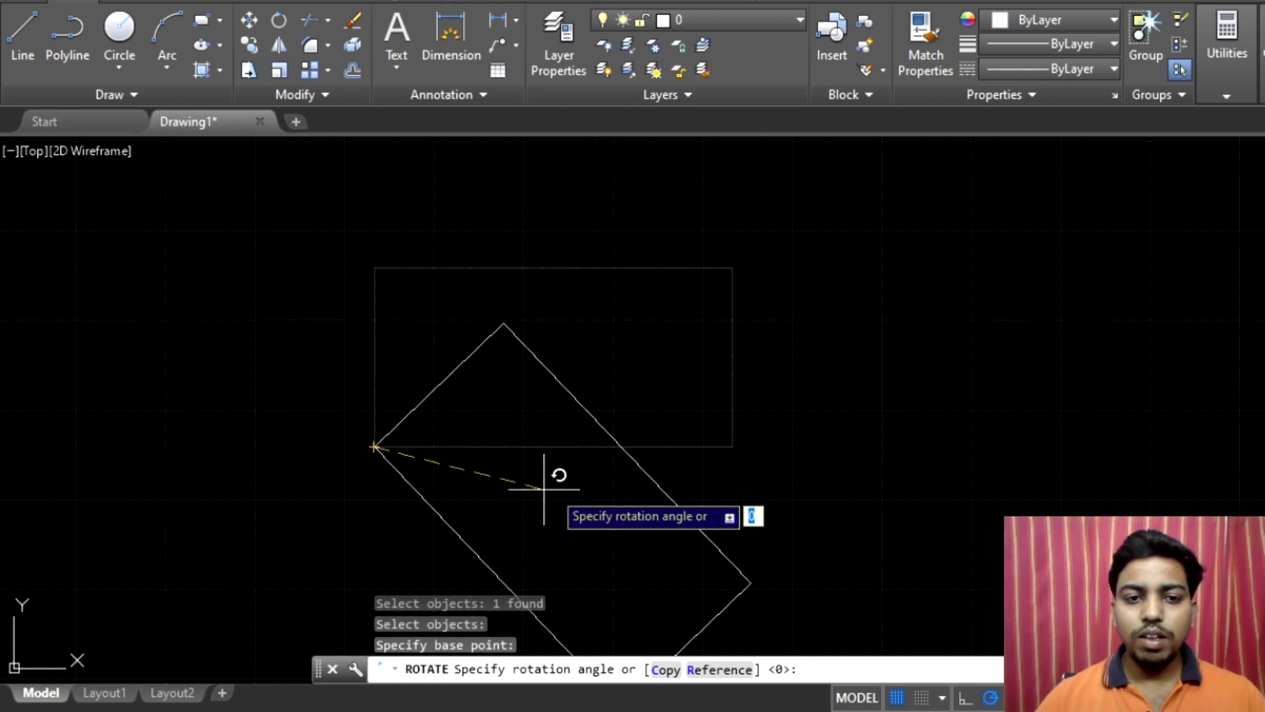
scroll(533, 504, down, 2)
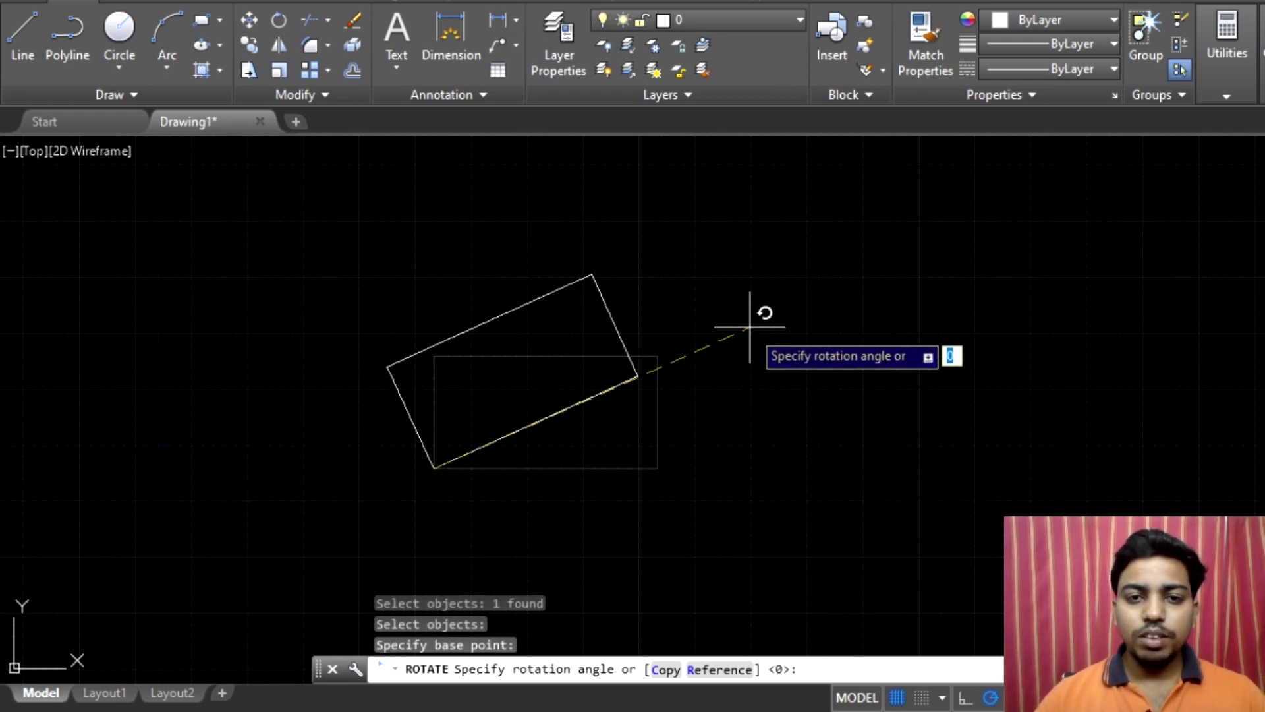
scroll(597, 371, up, 2)
scroll(597, 371, up, 2)
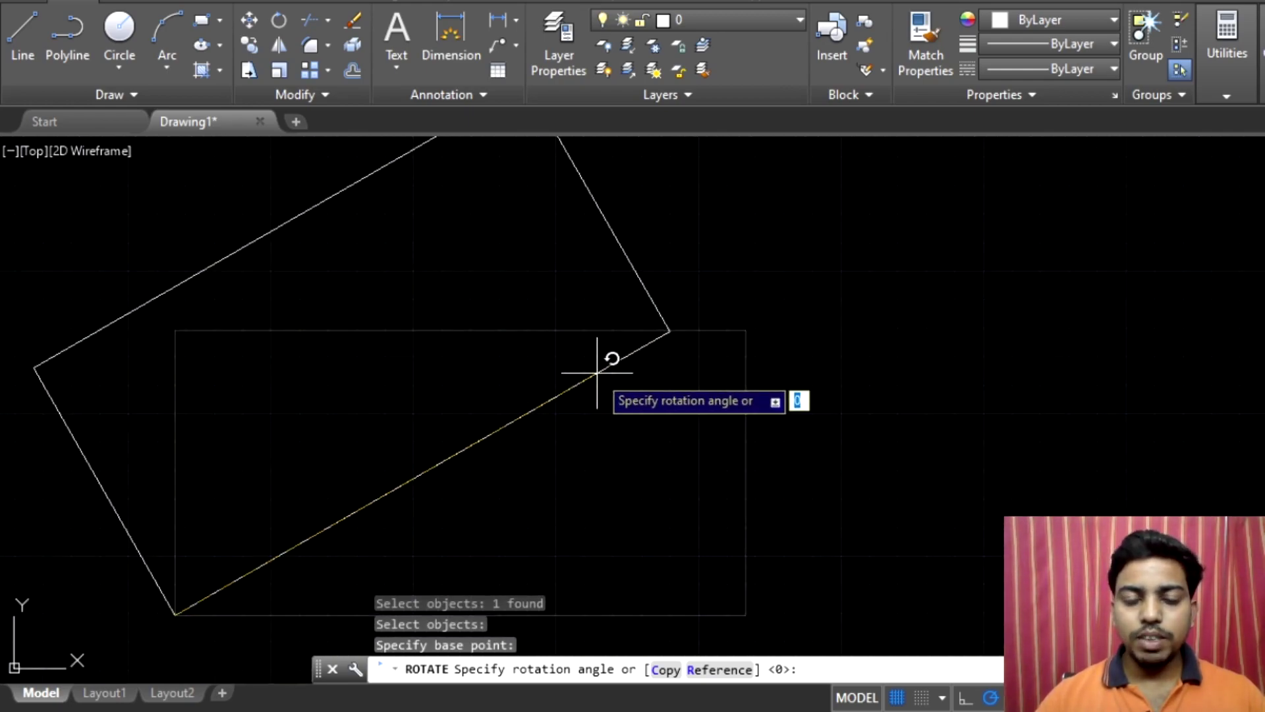
scroll(610, 359, down, 4)
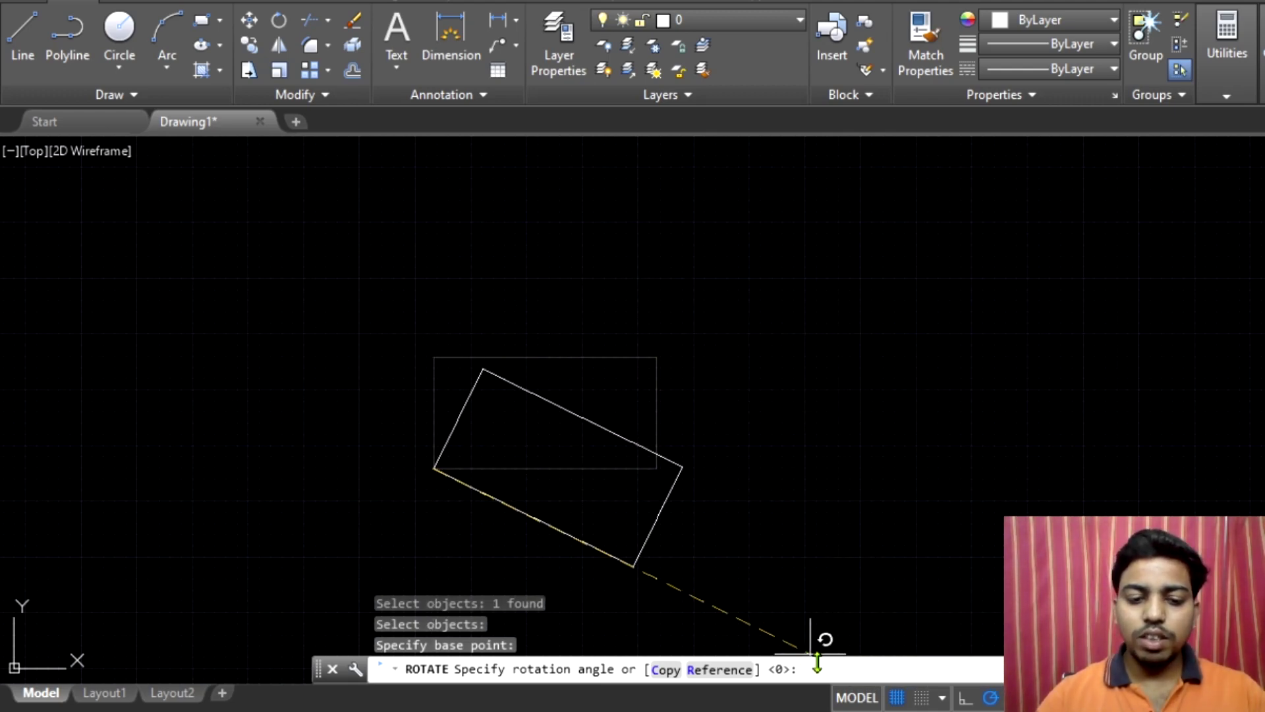
text(30)
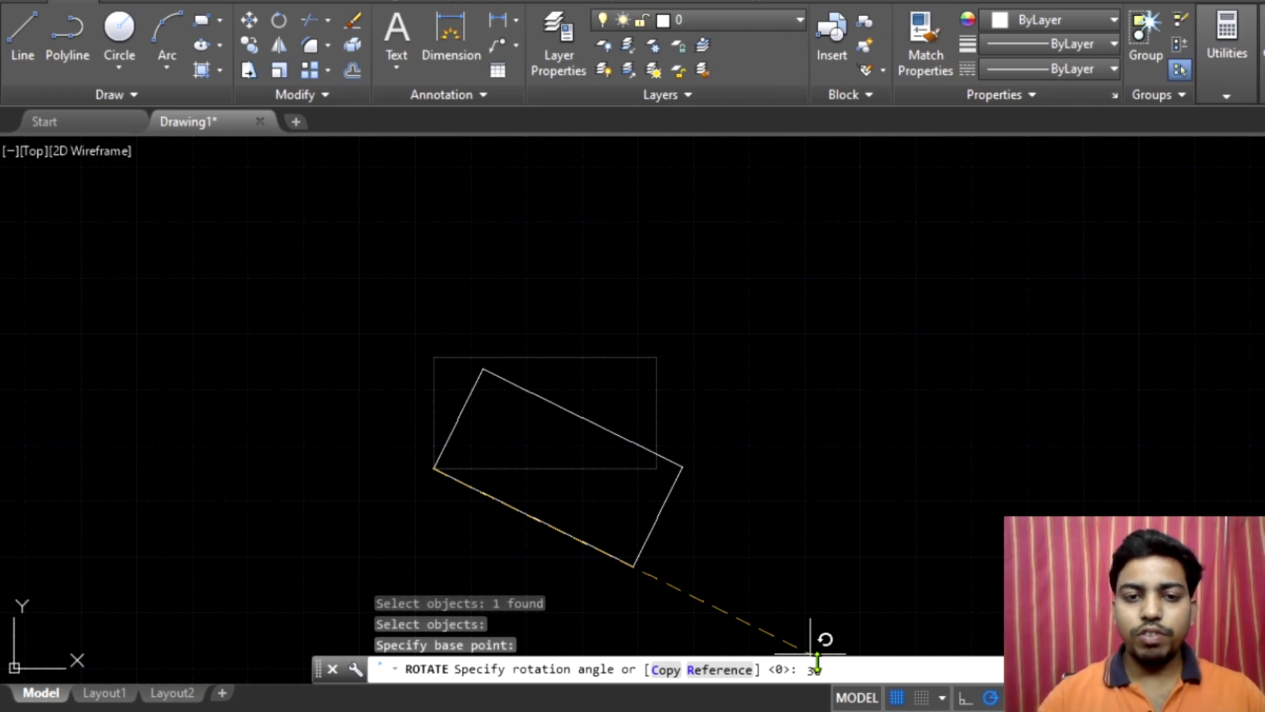
key(Return)
scroll(652, 333, up, 4)
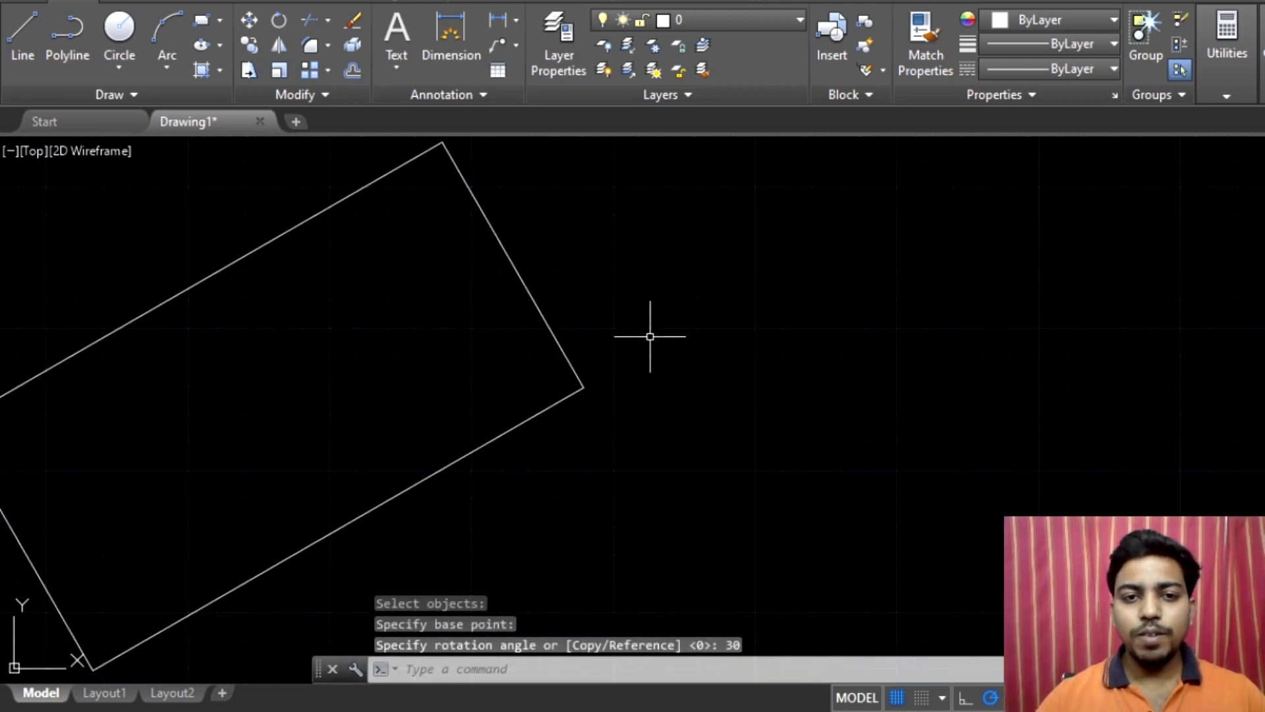
scroll(649, 336, down, 2)
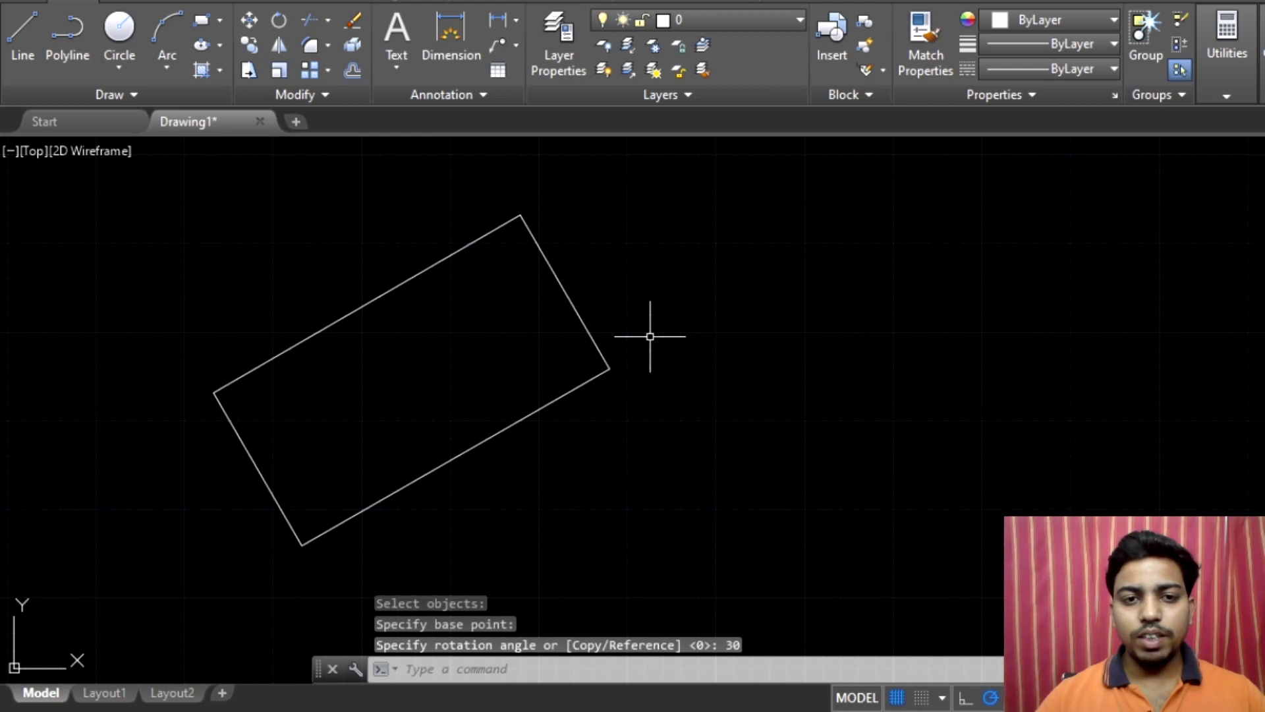
scroll(650, 336, down, 2)
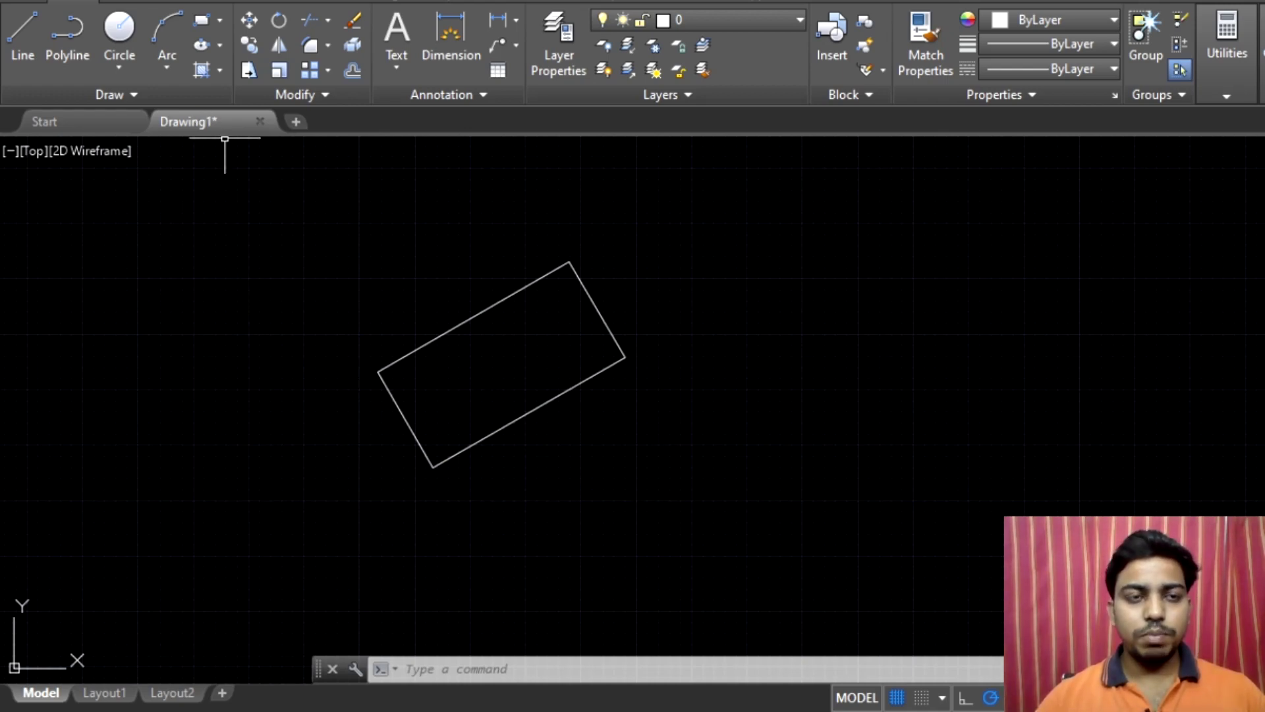
Step: Undo the rectangle's 30° rotation
key(ctrl+z)
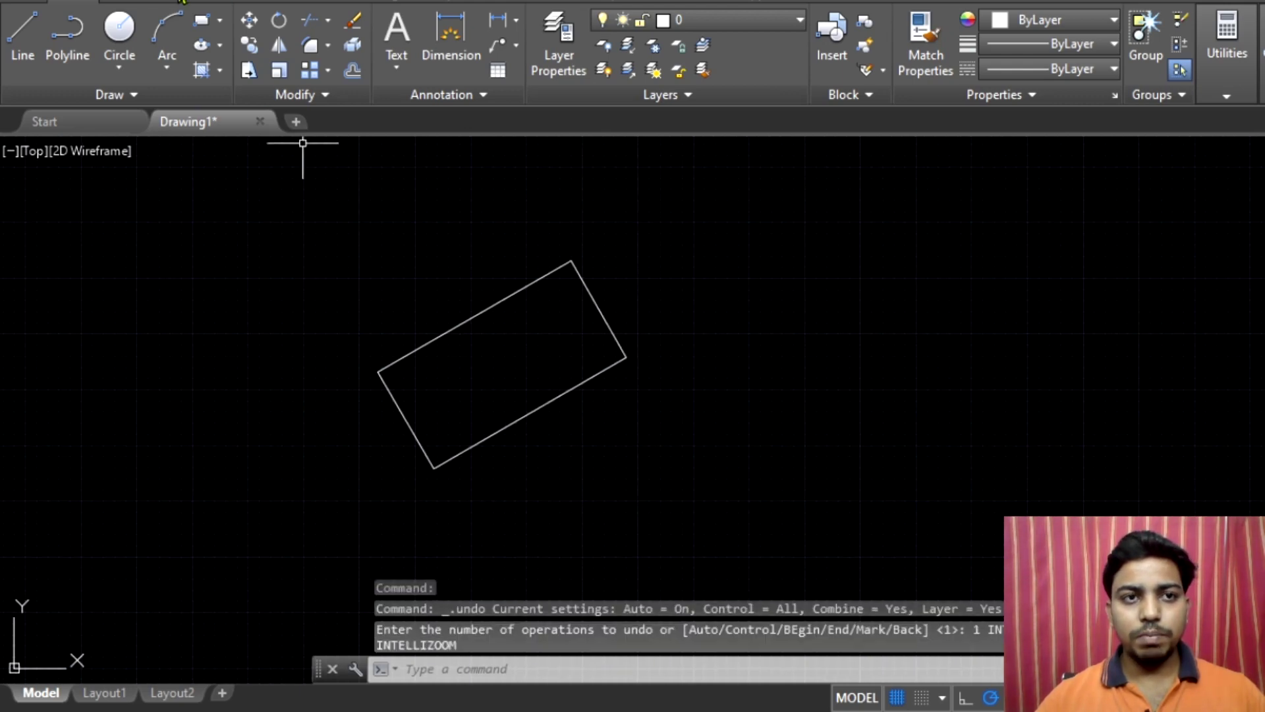
key(ctrl+z)
scroll(738, 287, down, 4)
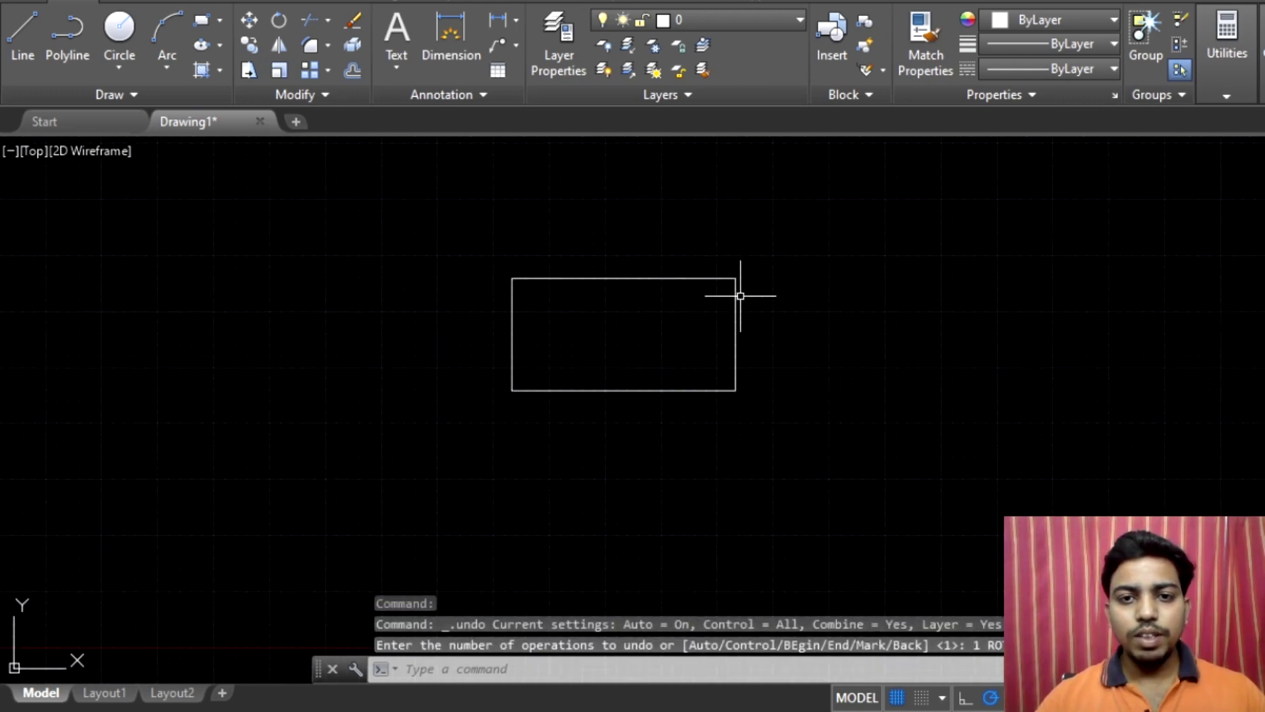
Step: Rotate a copy of the rectangle by 30° about its lower-left corner using ROTATE's Copy option, keeping the original
middle_drag(721, 325, 841, 362)
scroll(584, 398, up, 4)
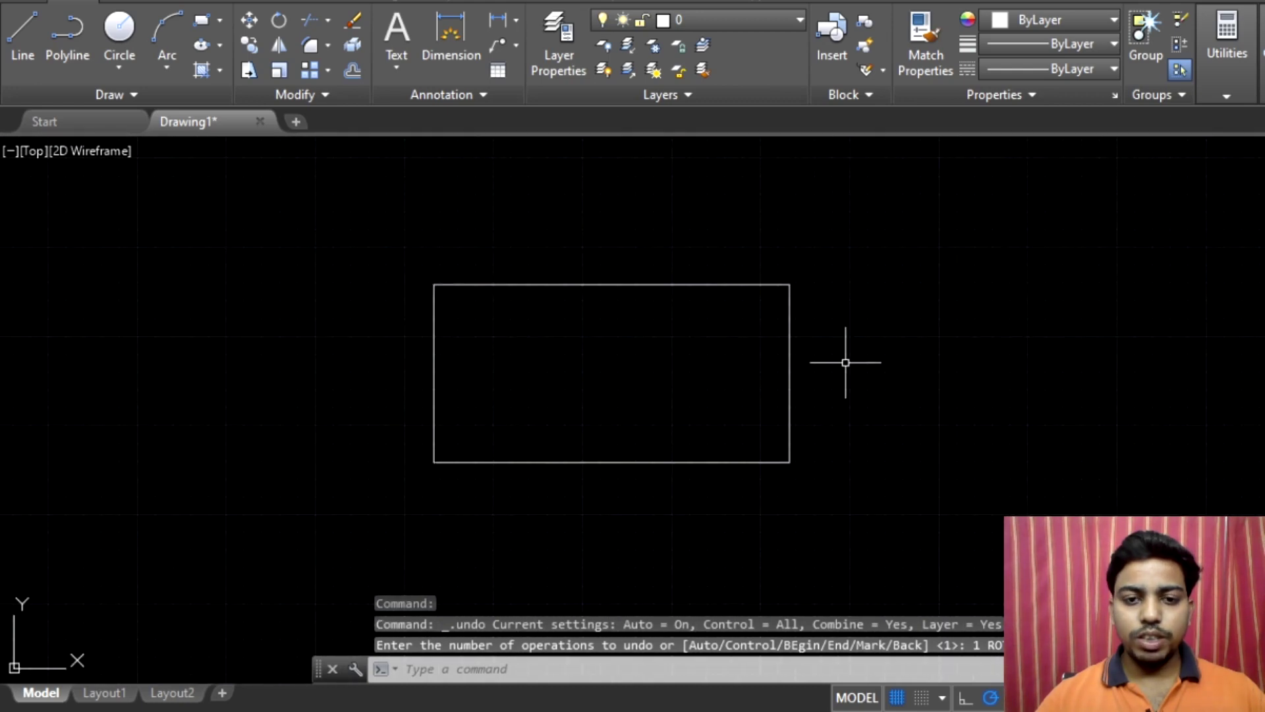
text(RO)
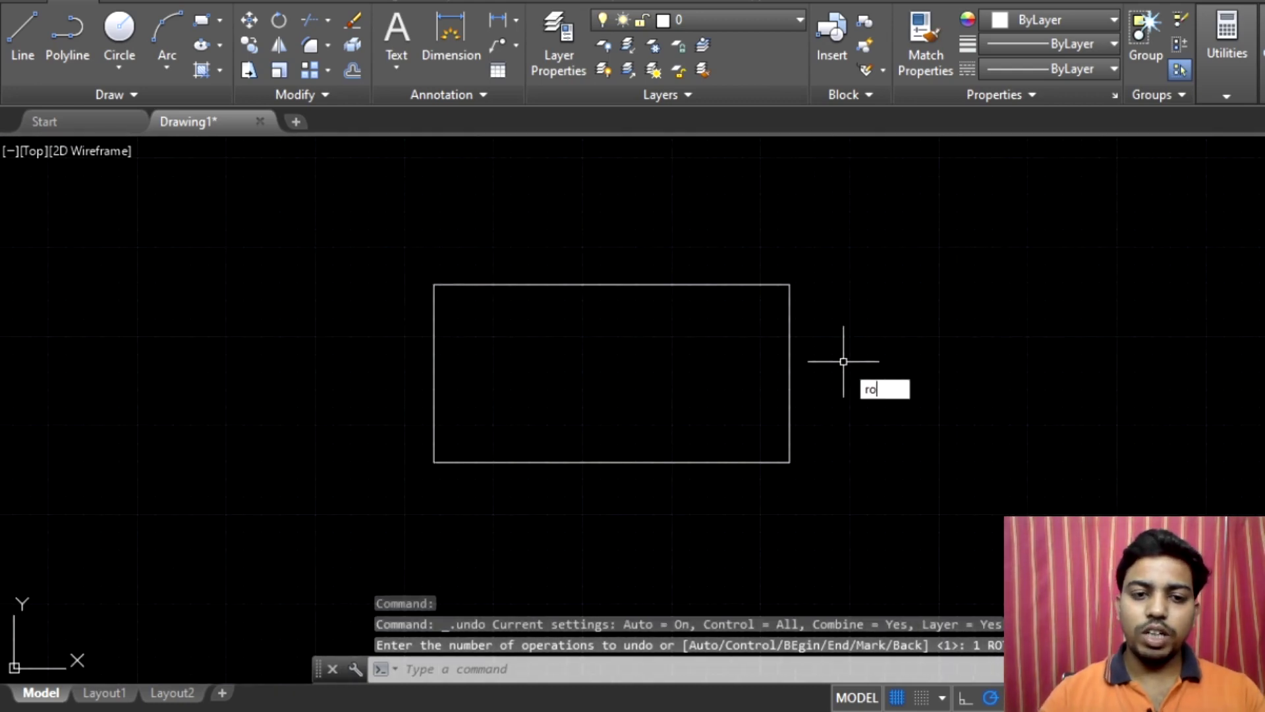
key(Return)
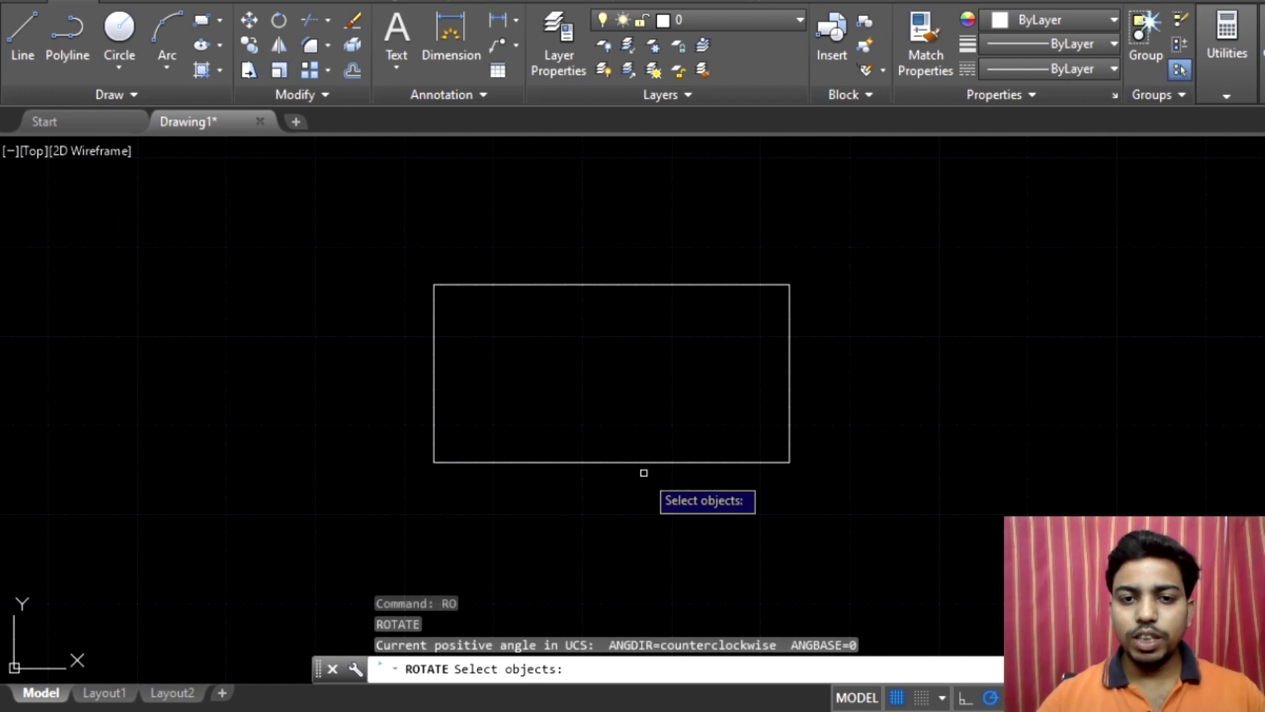
click(506, 285)
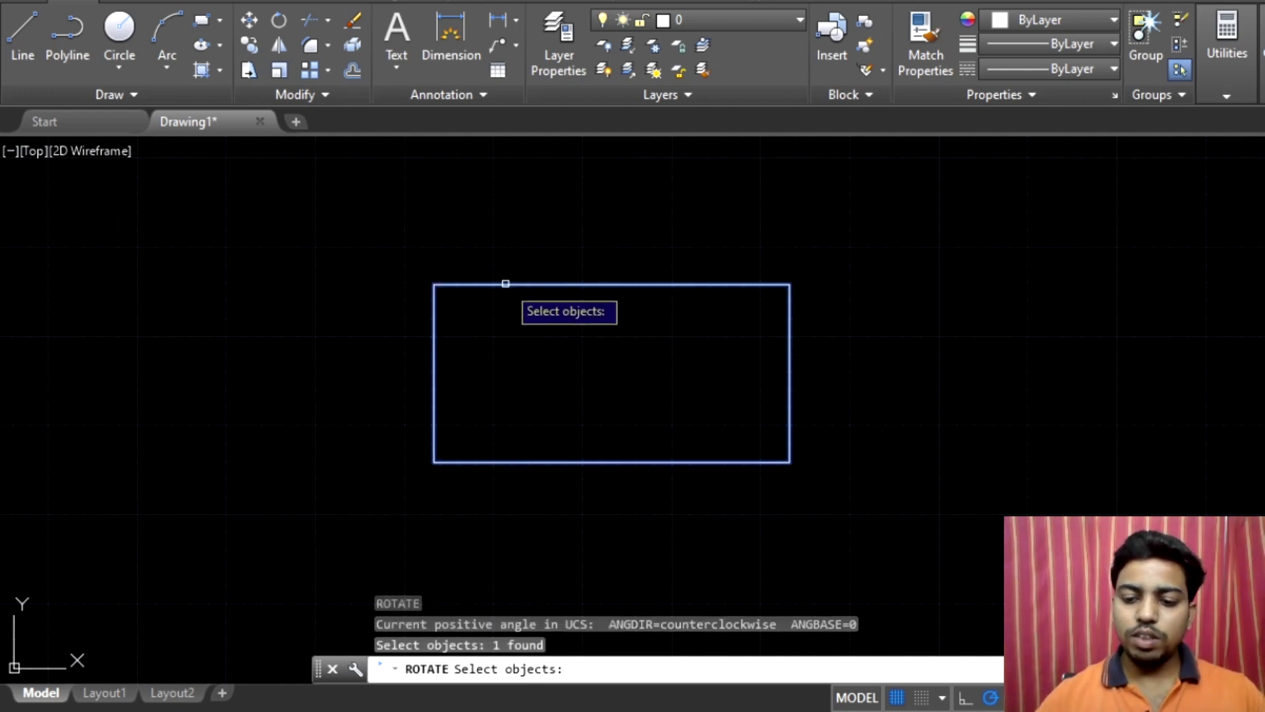
key(Return)
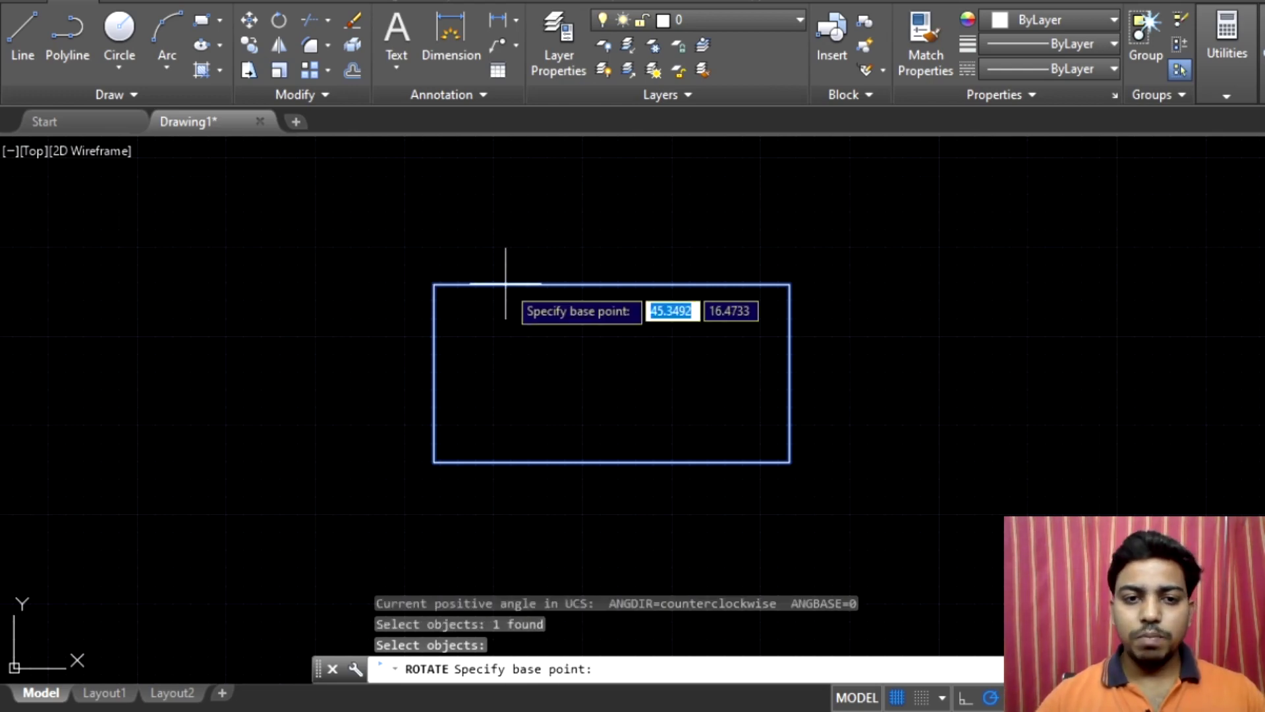
click(433, 462)
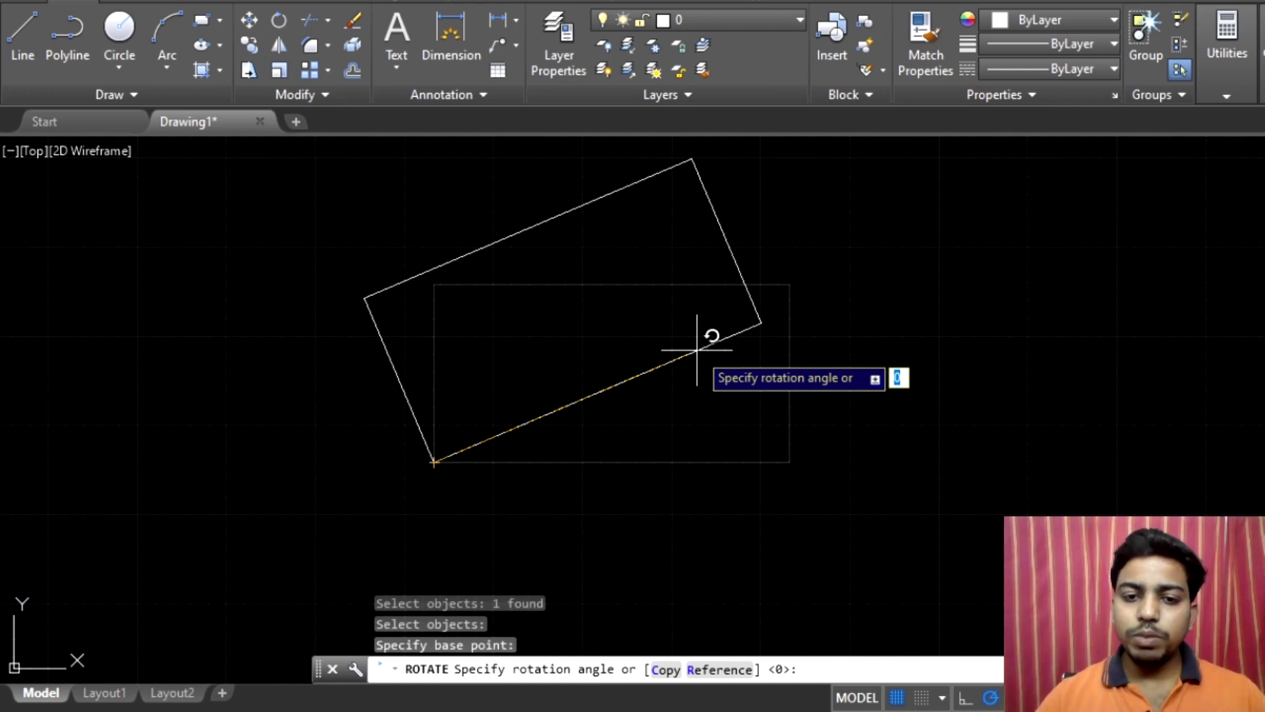
click(669, 677)
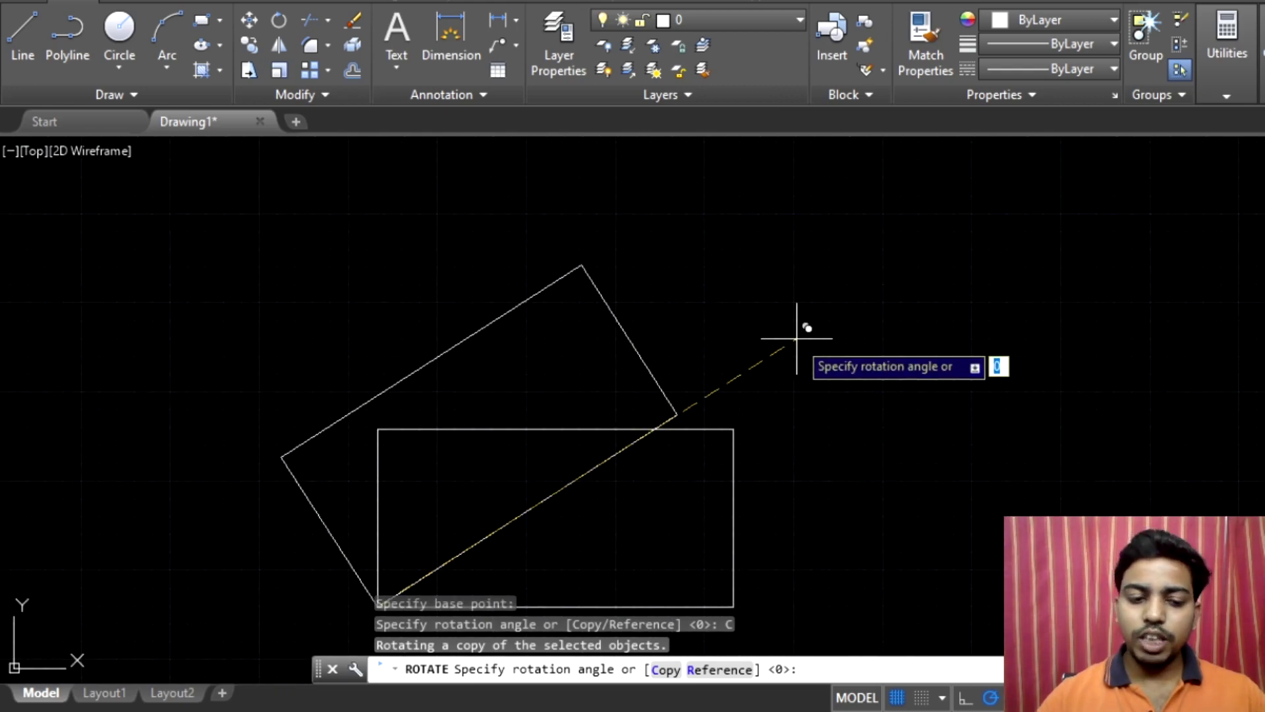
key(Return)
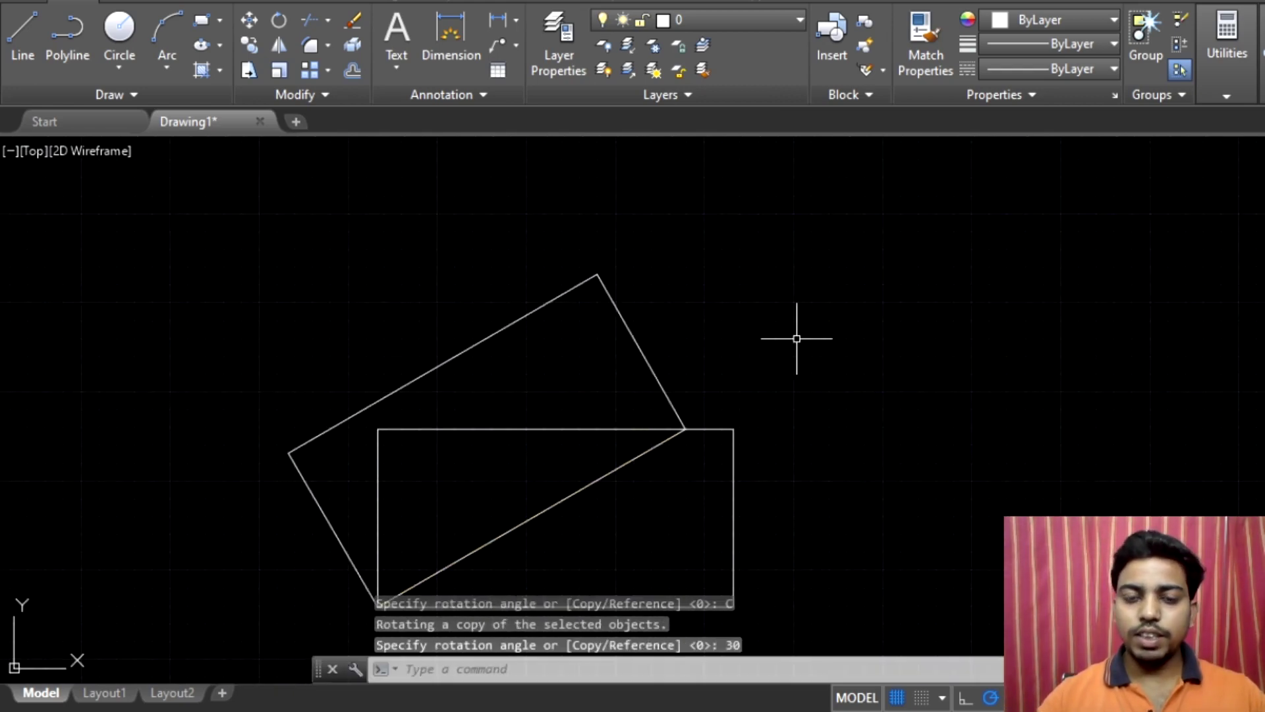
scroll(798, 338, down, 2)
scroll(730, 437, up, 2)
middle_drag(927, 410, 872, 360)
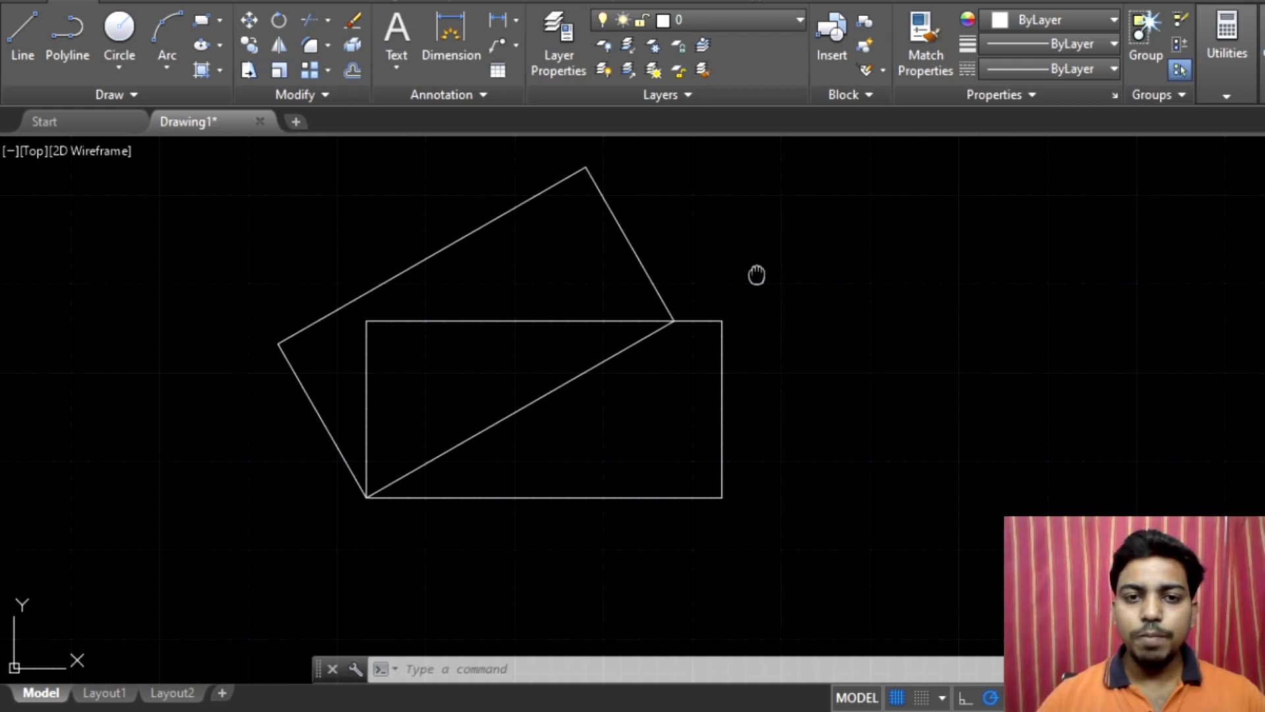
middle_drag(756, 274, 688, 332)
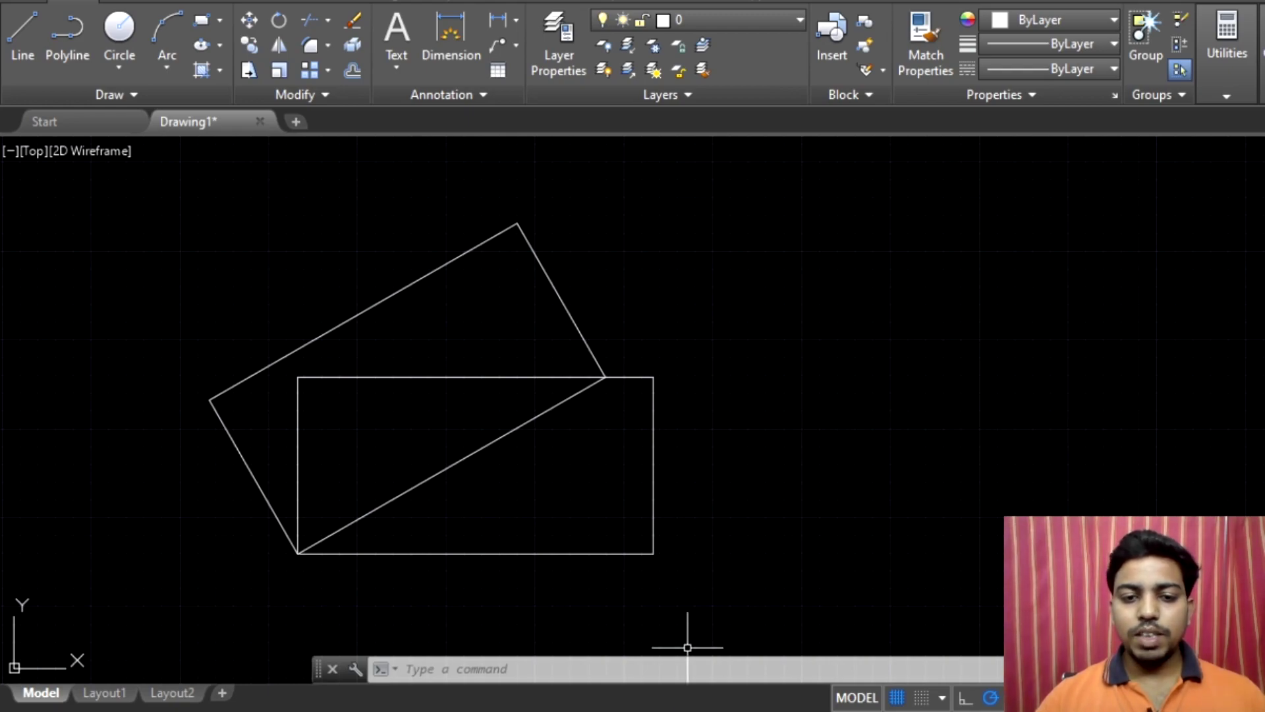
Step: Switch to the PDF notes and read the ROTATE section on page 3, including the ways to start the command
click(343, 710)
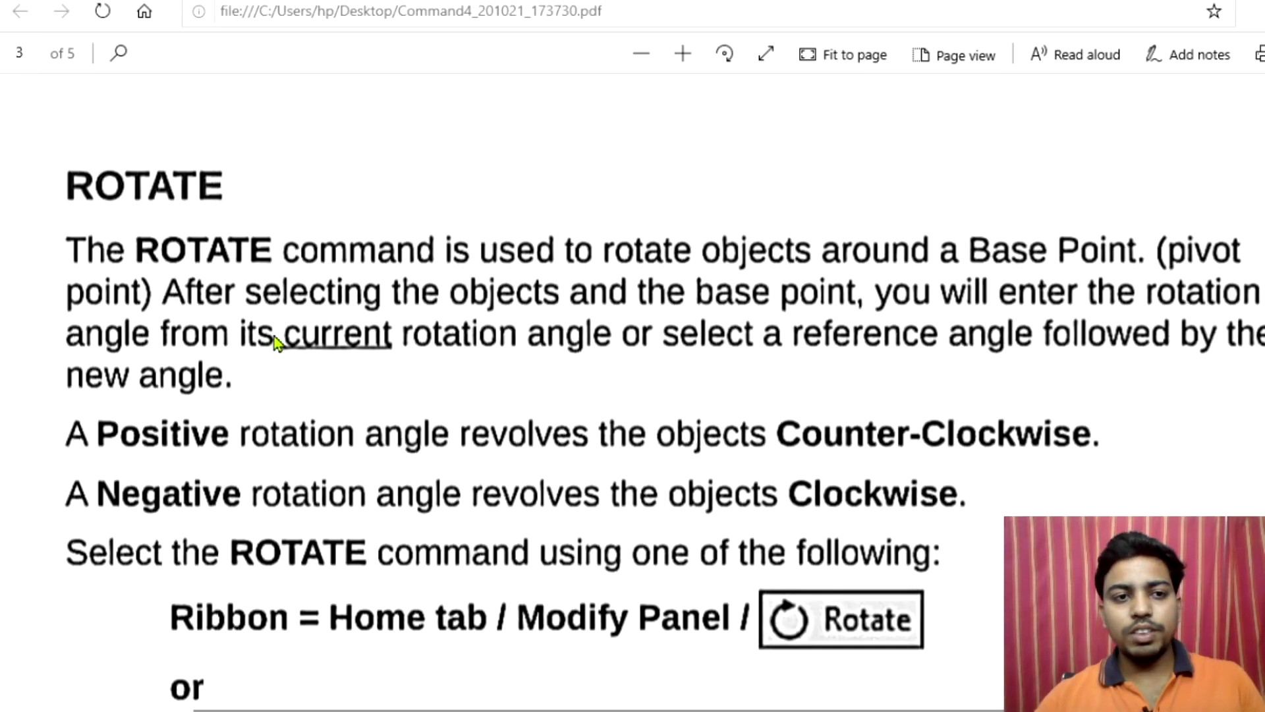
scroll(169, 302, down, 2)
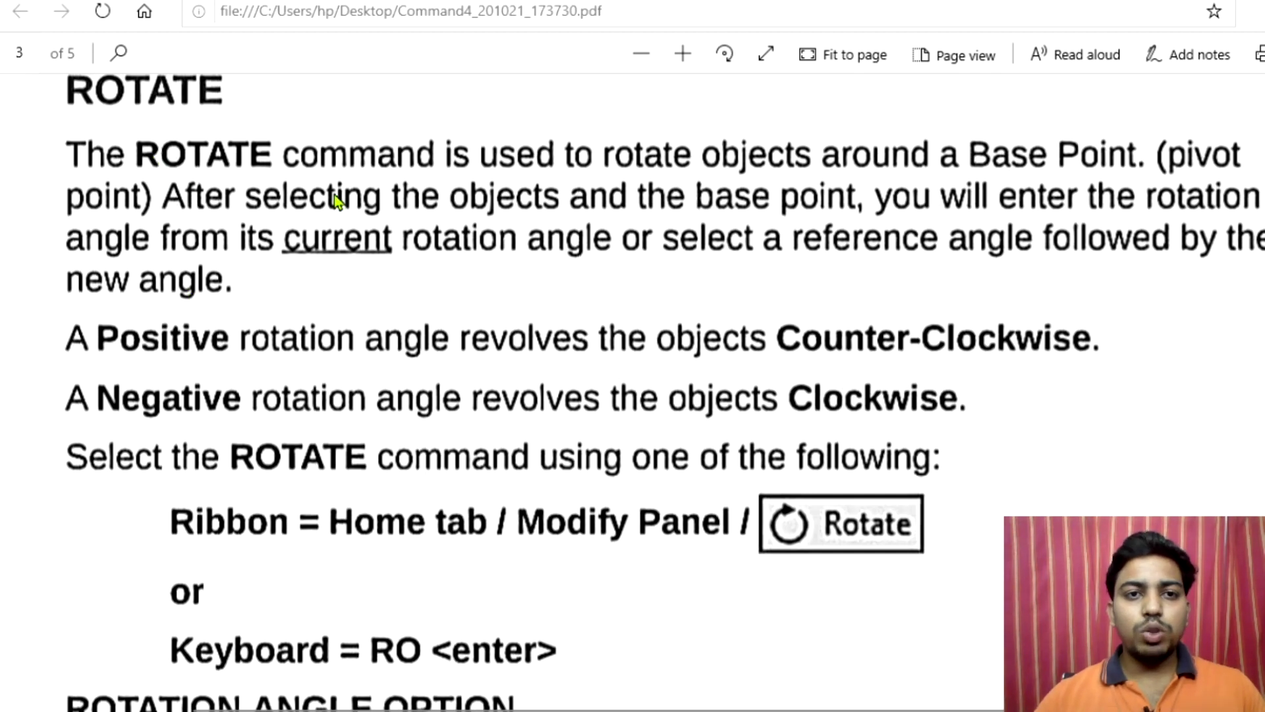
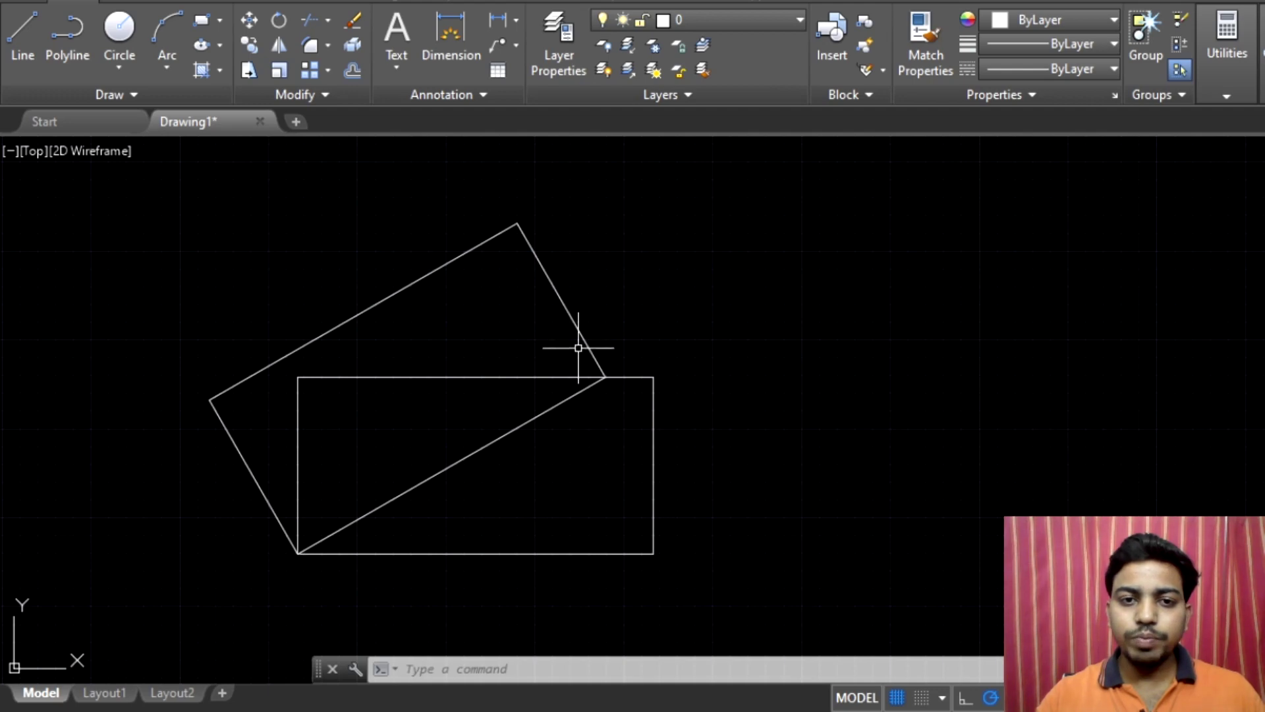
Step: Back in the AutoCAD drawing, erase the rotated copy and leave the original rectangle deselected
click(580, 333)
key(Delete)
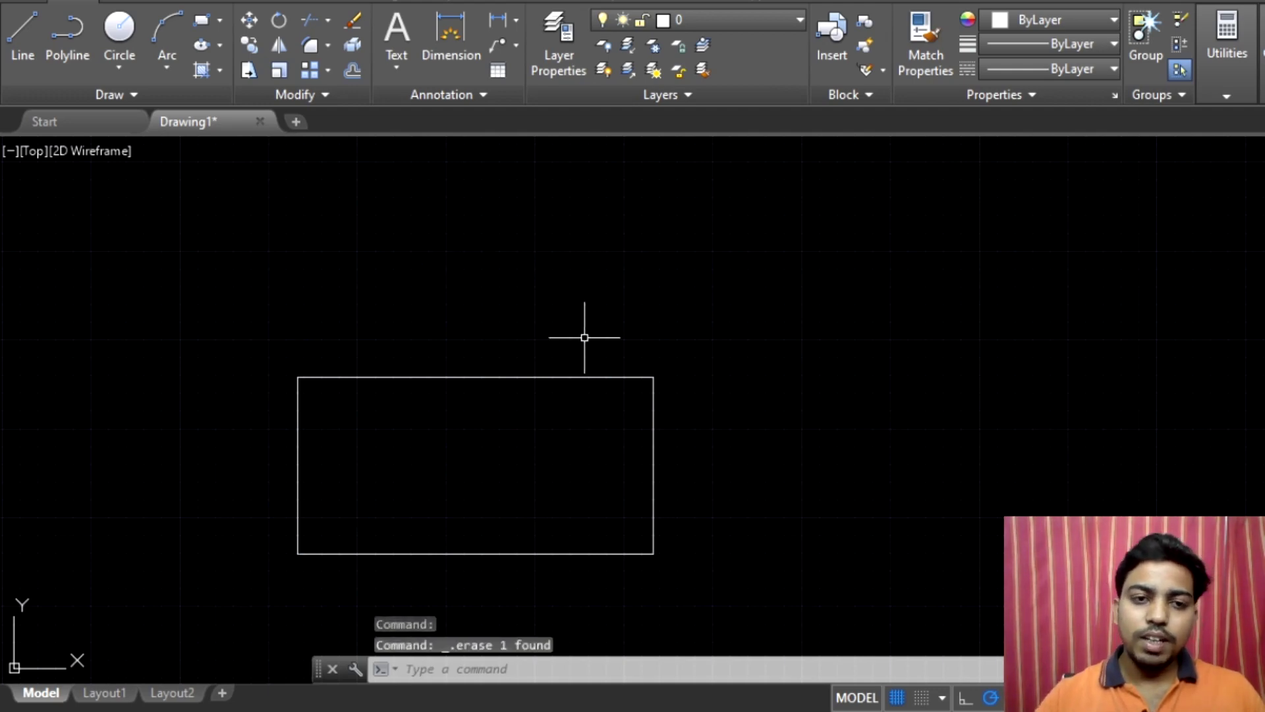
mouse_move(468, 441)
middle_down()
mouse_move(822, 370)
mouse_move(883, 393)
mouse_move(917, 346)
mouse_move(908, 256)
middle_up()
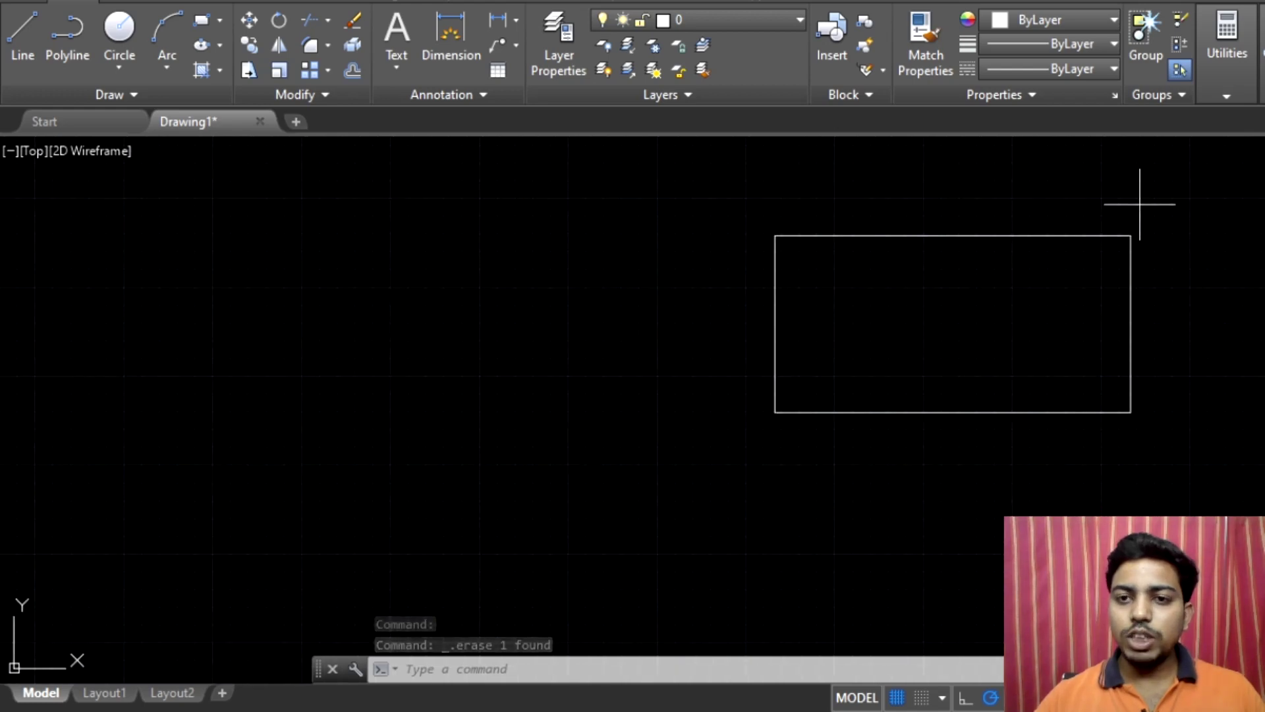
mouse_move(1139, 204)
mouse_down()
mouse_move(692, 360)
mouse_move(1195, 377)
mouse_move(1144, 211)
mouse_up()
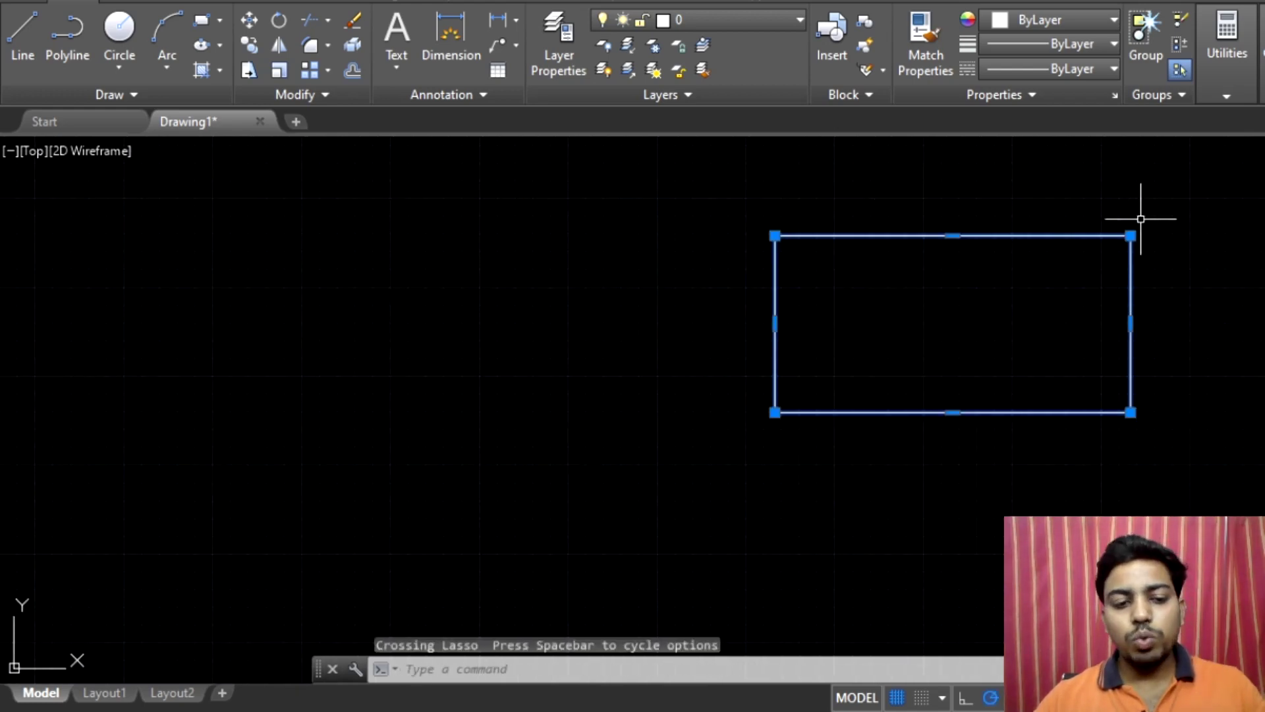
key(Escape)
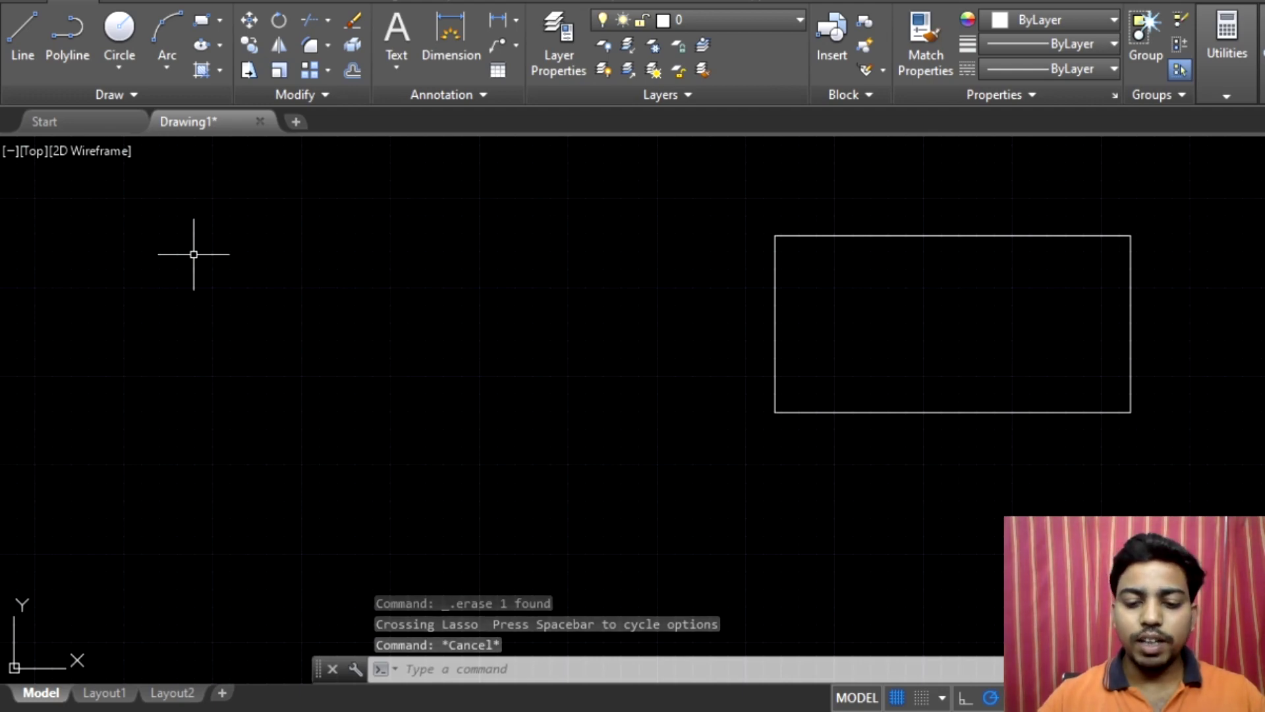
Step: Draw a second rectangle 10 by 5 from separate LINE segments beside the existing one, finishing it with the Close option
text(li)
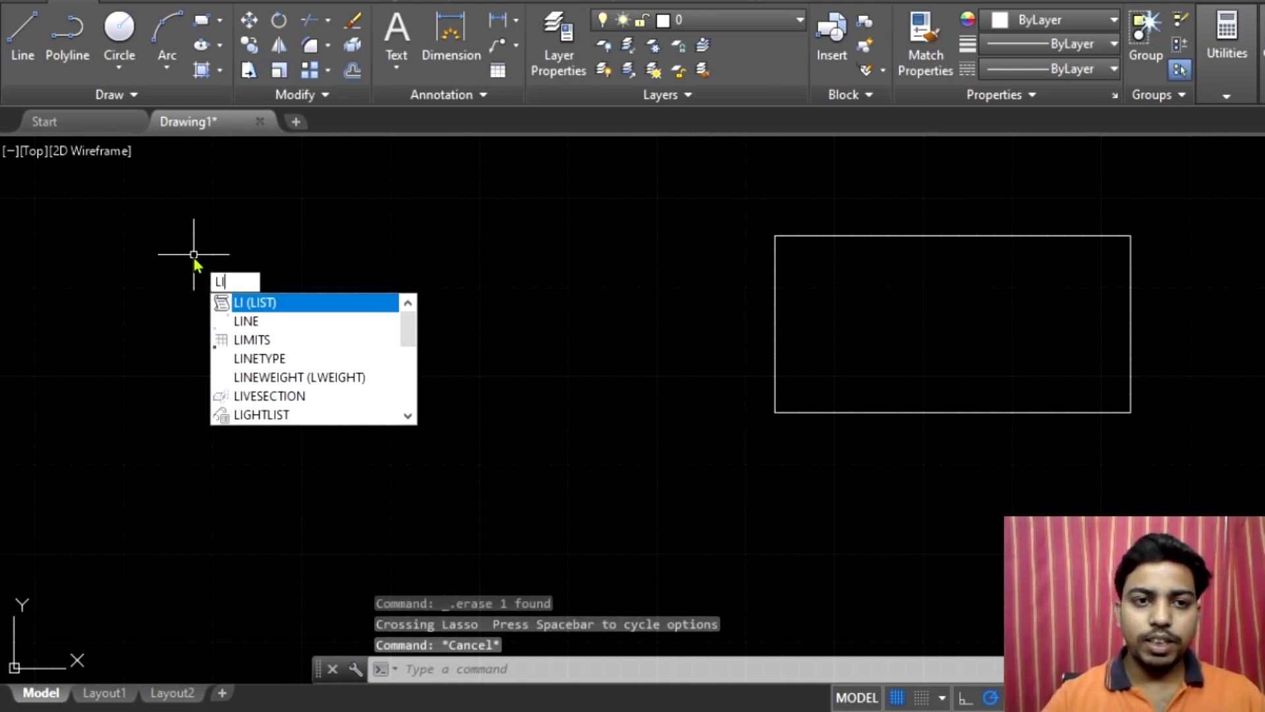
text(ne)
key(Return)
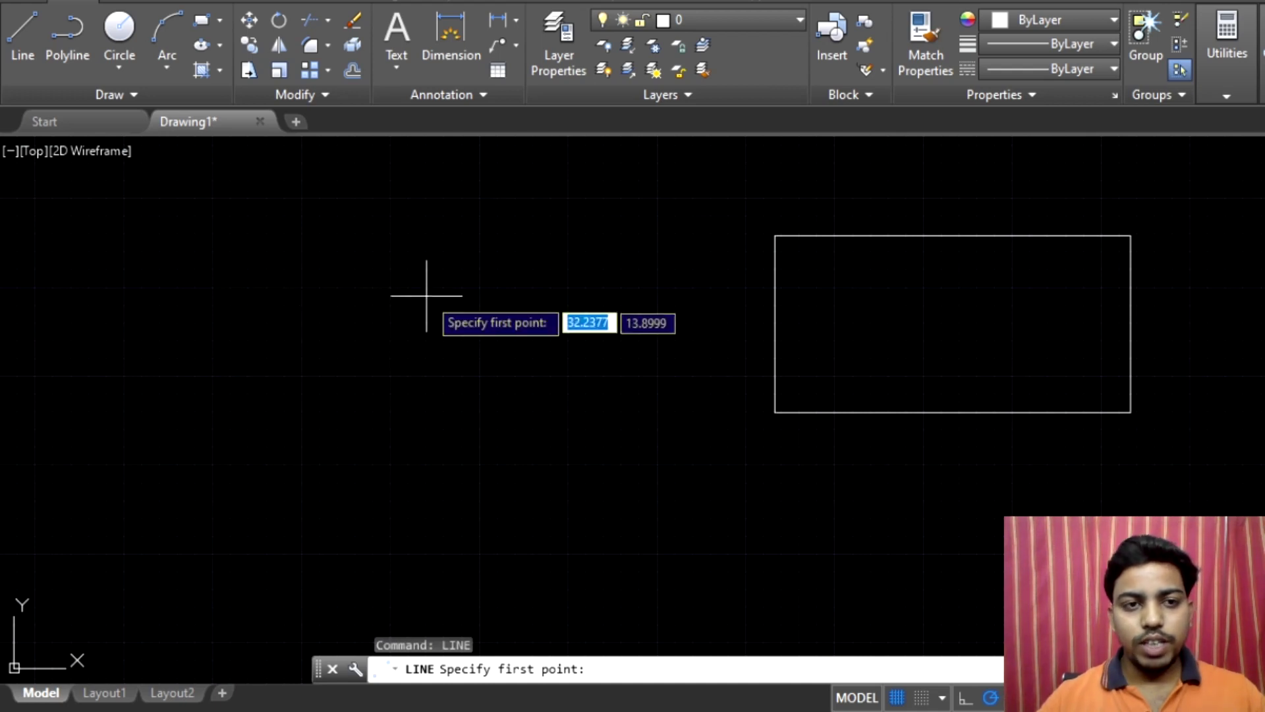
click(194, 252)
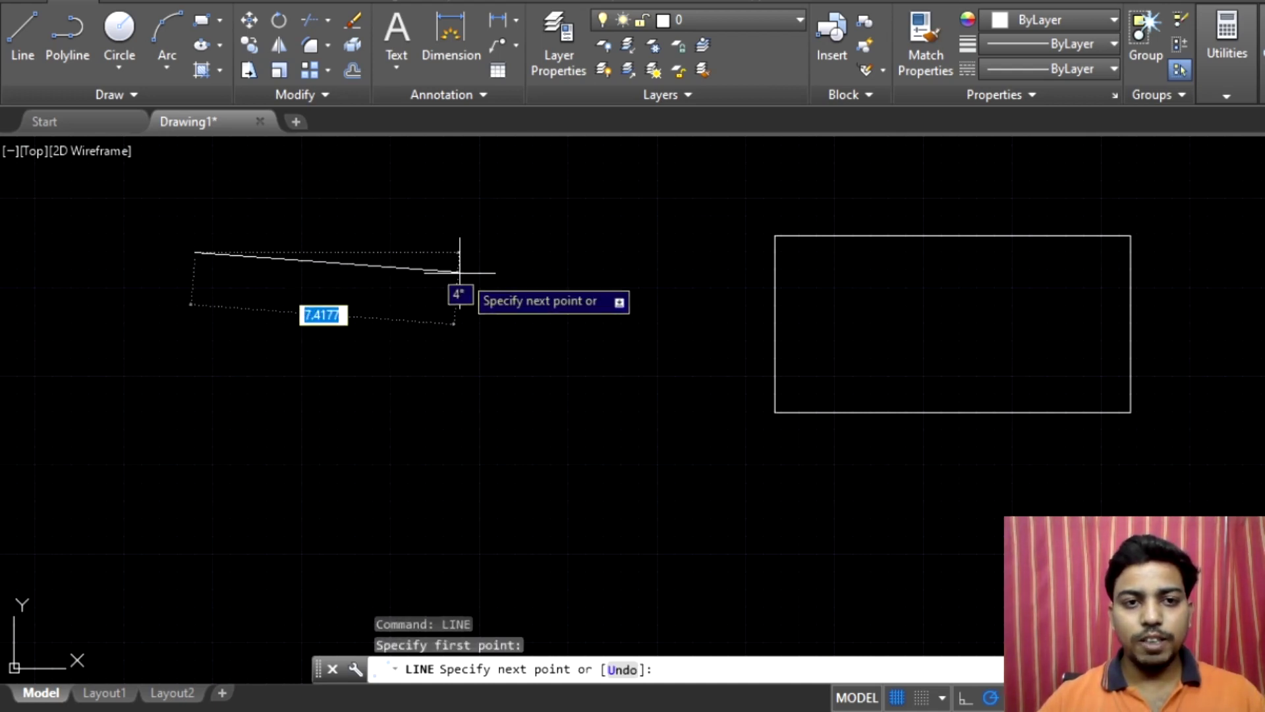
text(10)
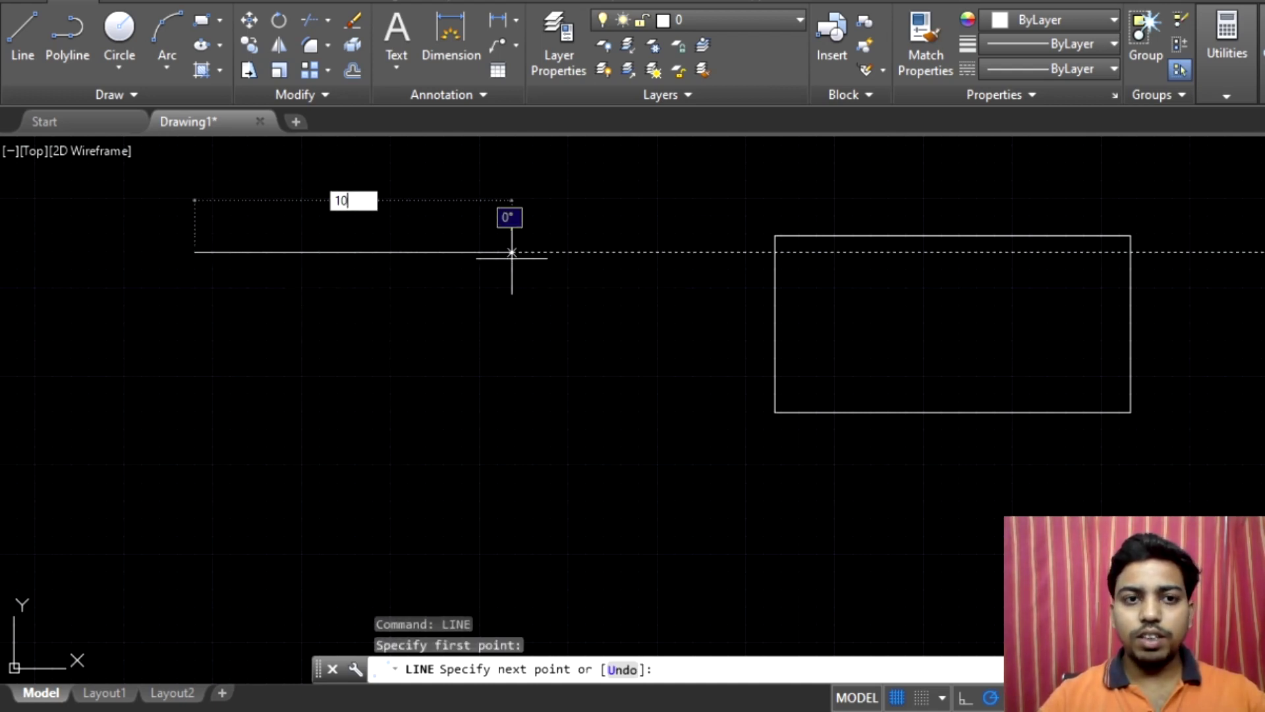
key(Return)
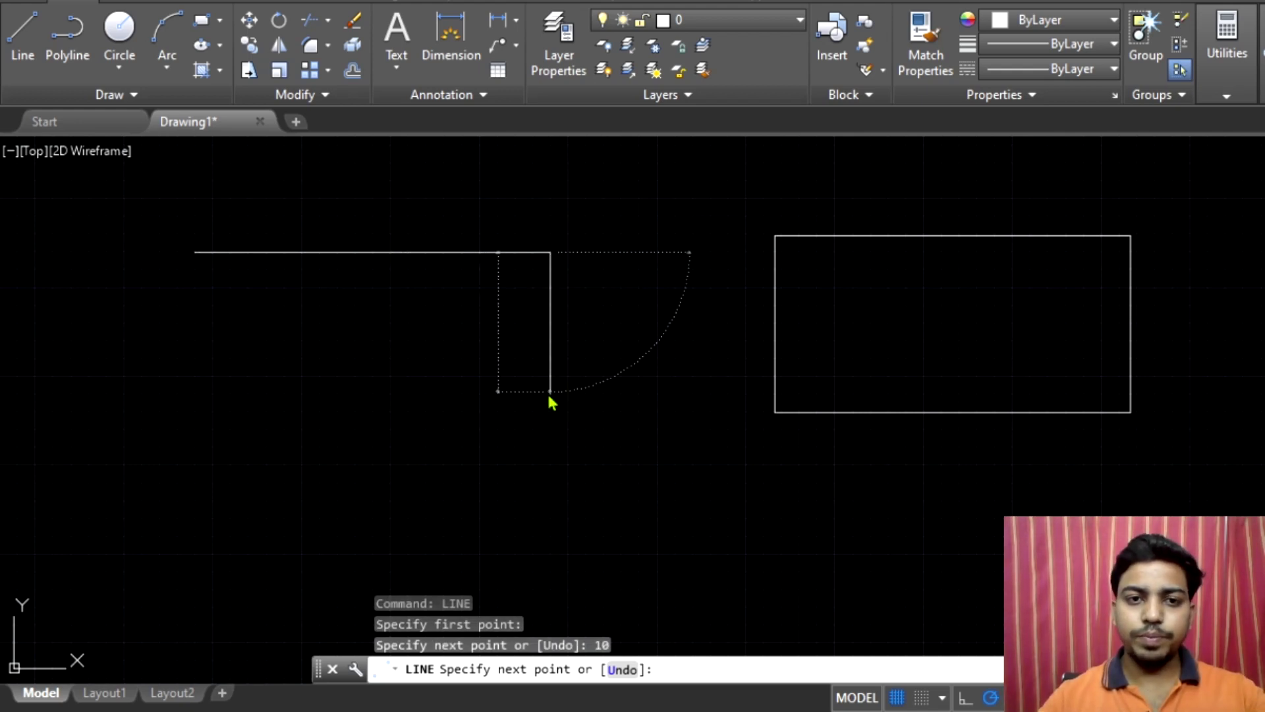
text(5)
key(Return)
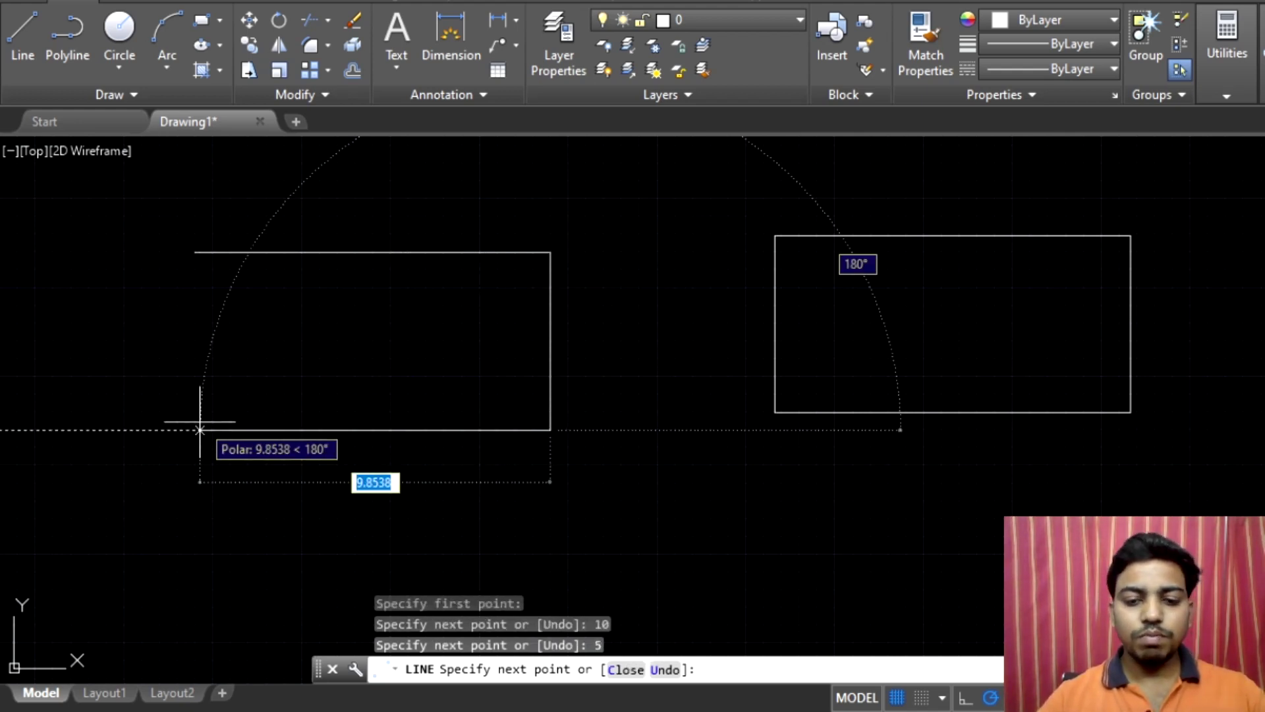
text(10)
key(Return)
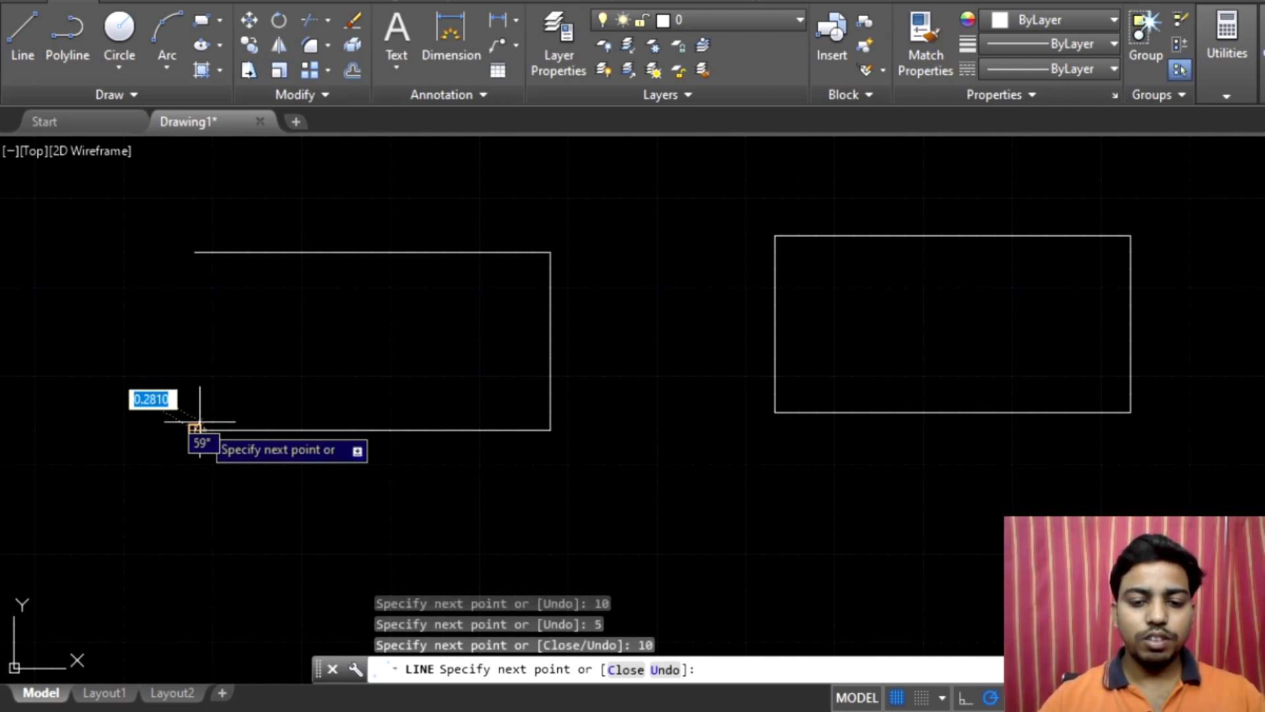
click(623, 669)
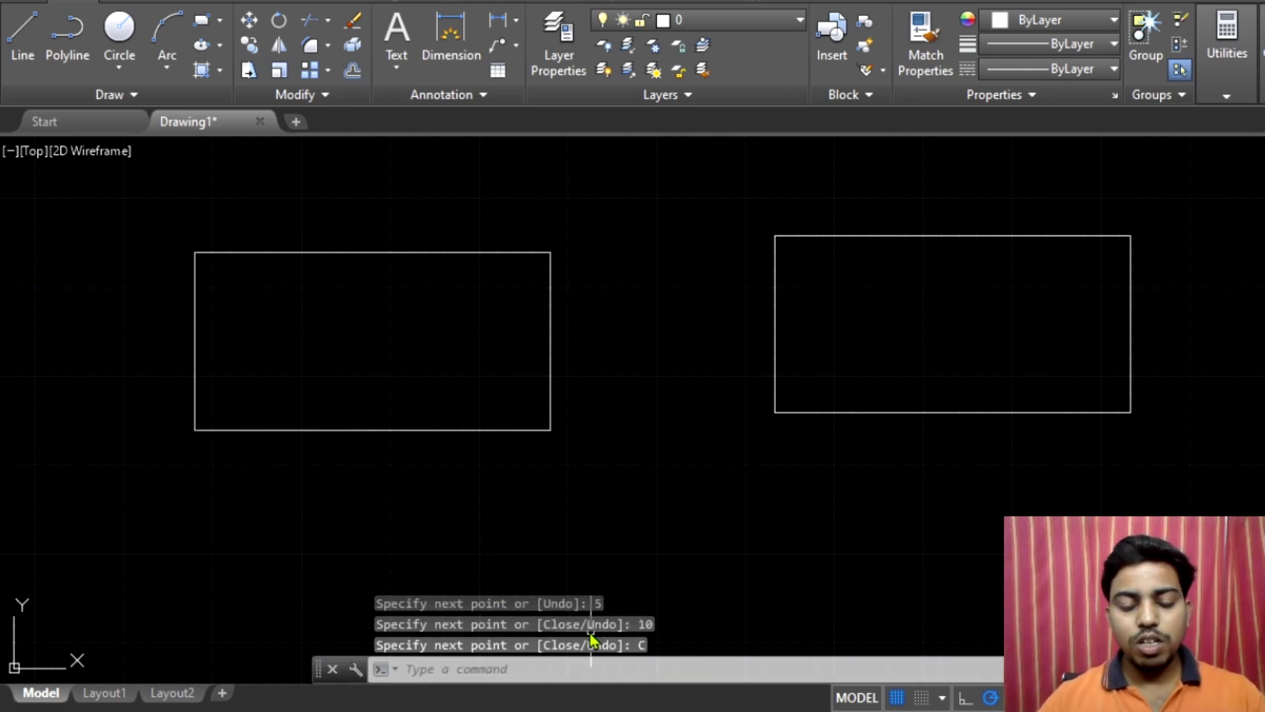
middle_drag(511, 359, 465, 343)
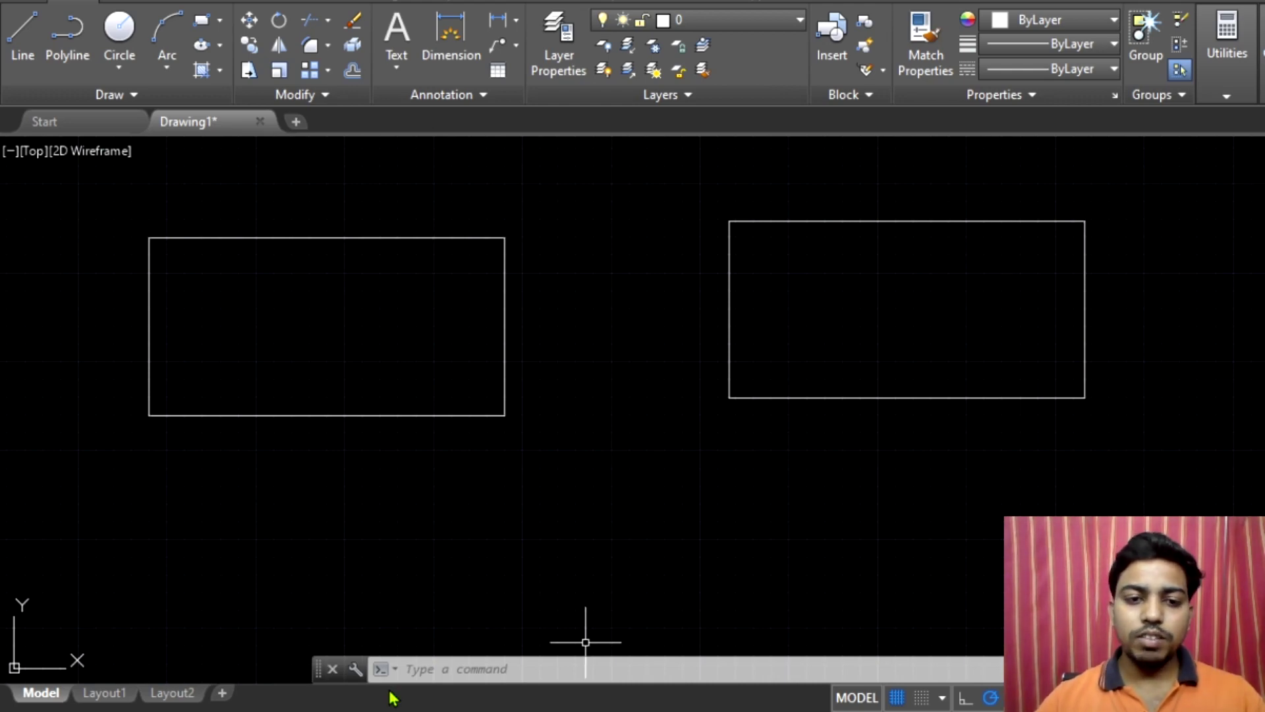
Step: Erase the top line of the rectangle made of separate lines with ERASE
click(441, 667)
text(ERase)
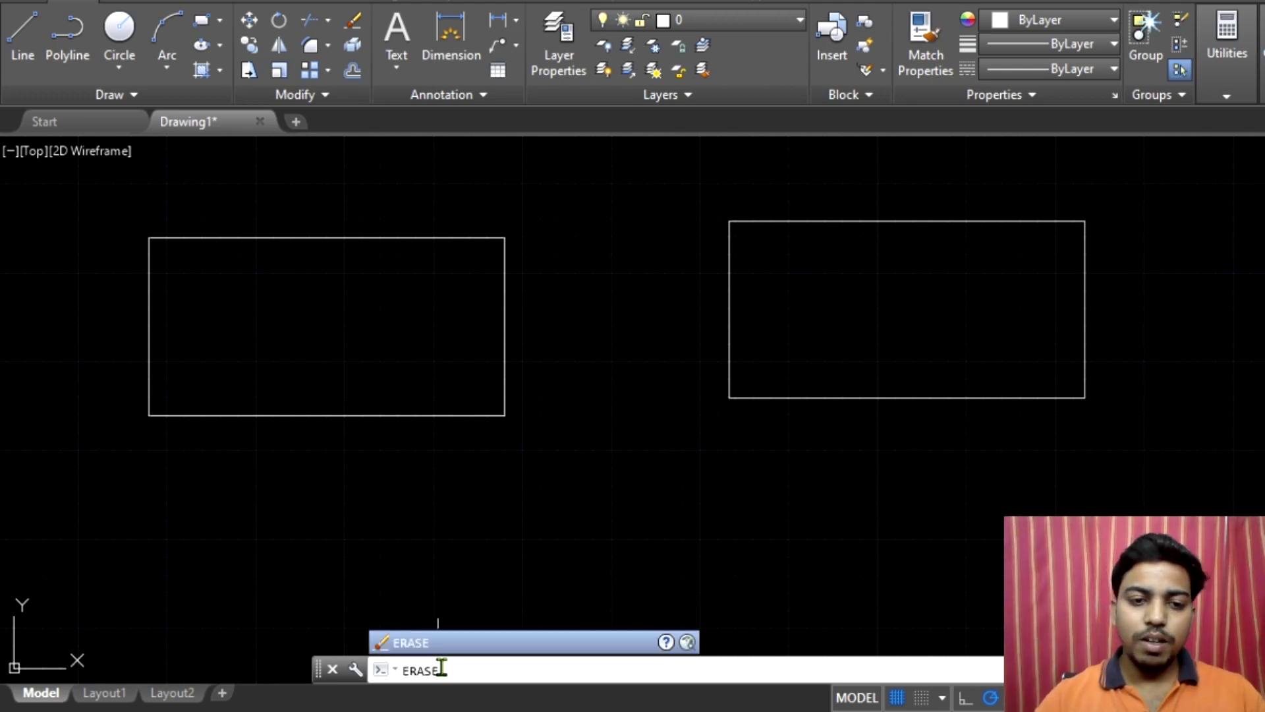
key(Return)
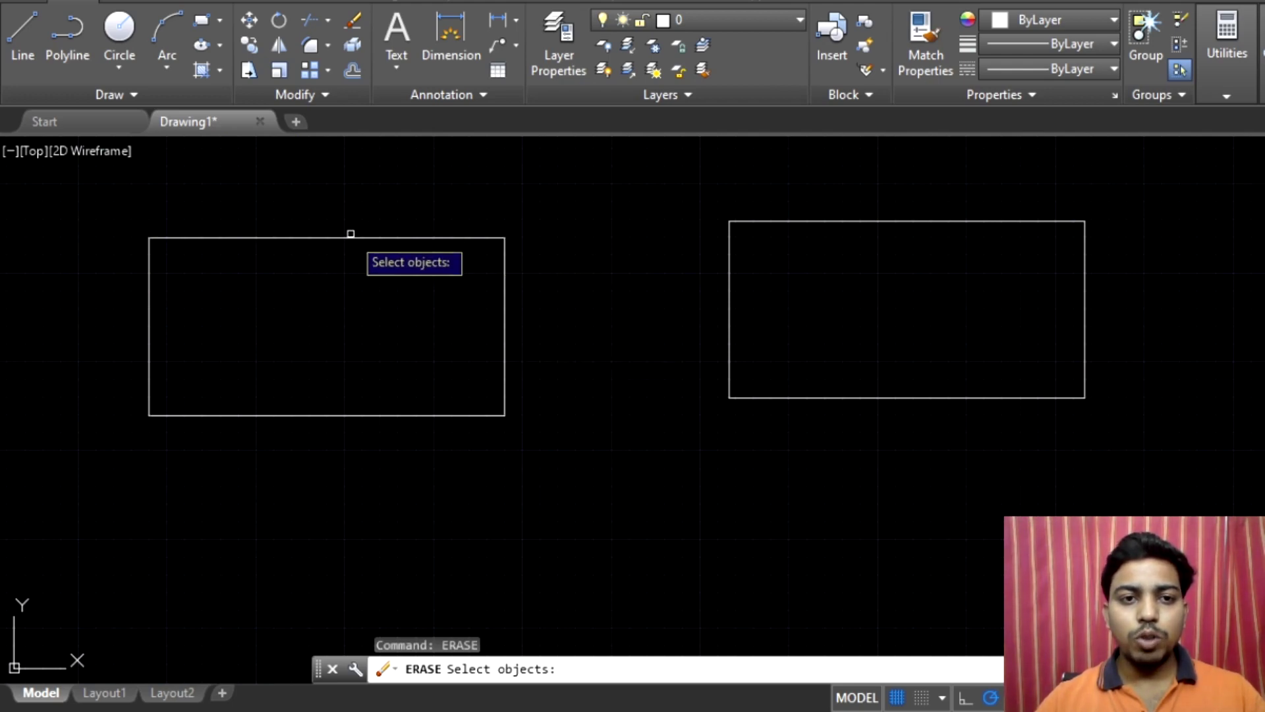
click(308, 237)
key(Return)
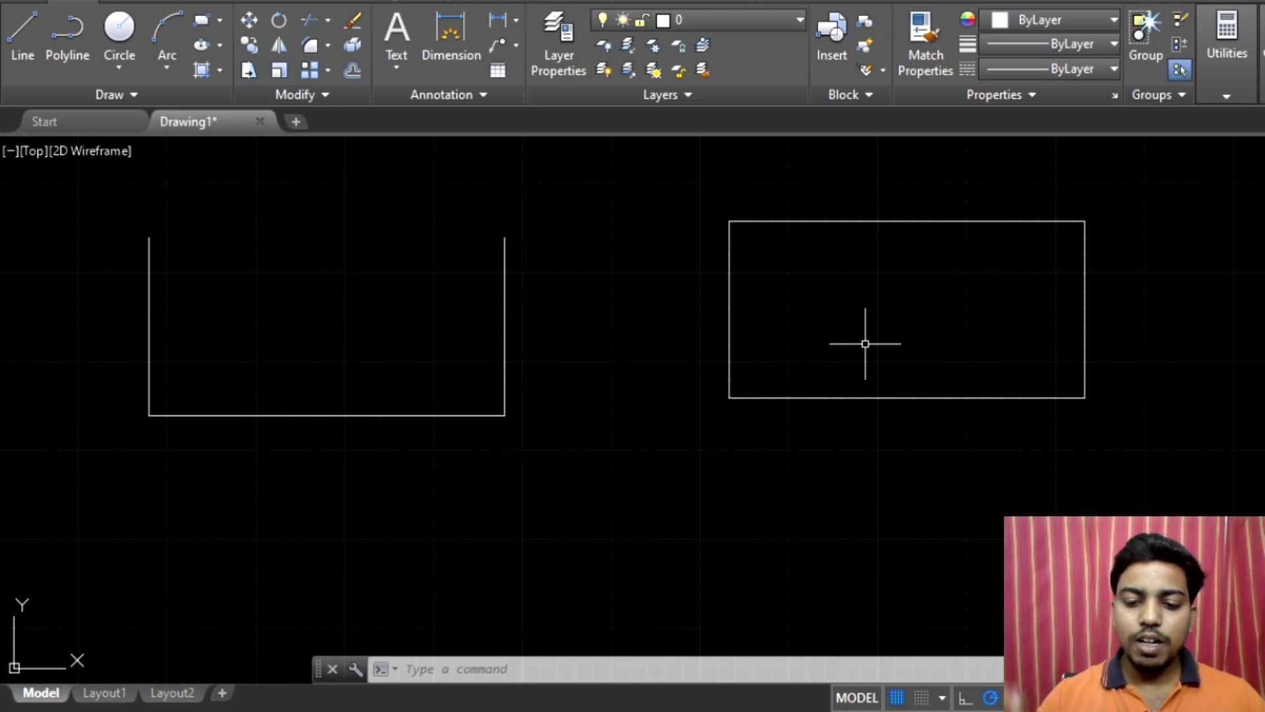
Step: Erase the single-object rectangle with ERASE, and undo that erasure
text(erase)
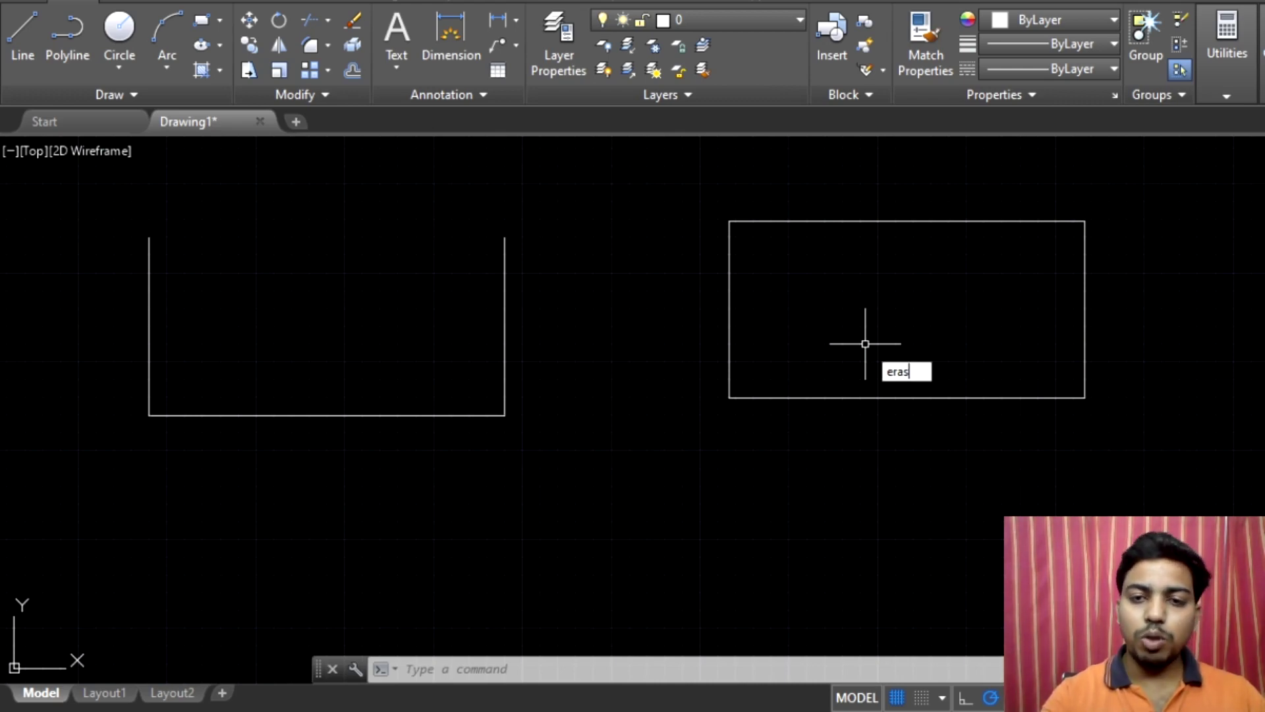
key(Return)
scroll(985, 254, up, 2)
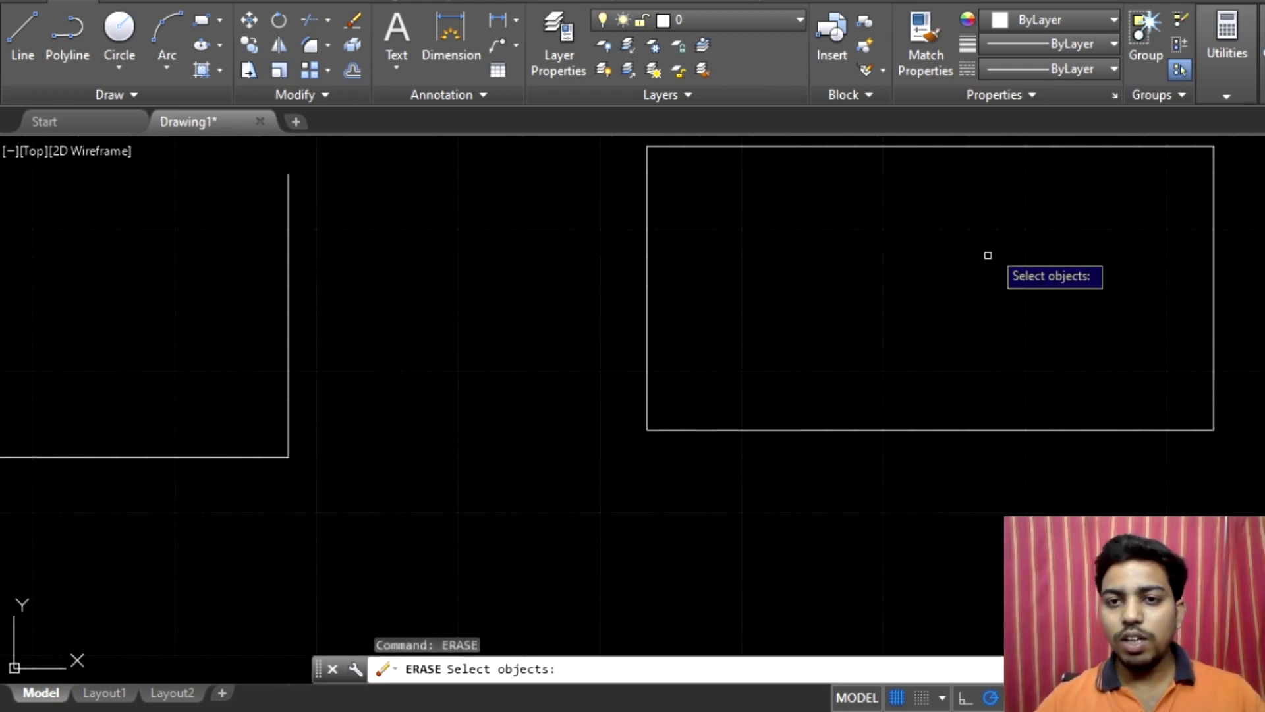
scroll(995, 245, down, 4)
scroll(997, 245, up, 2)
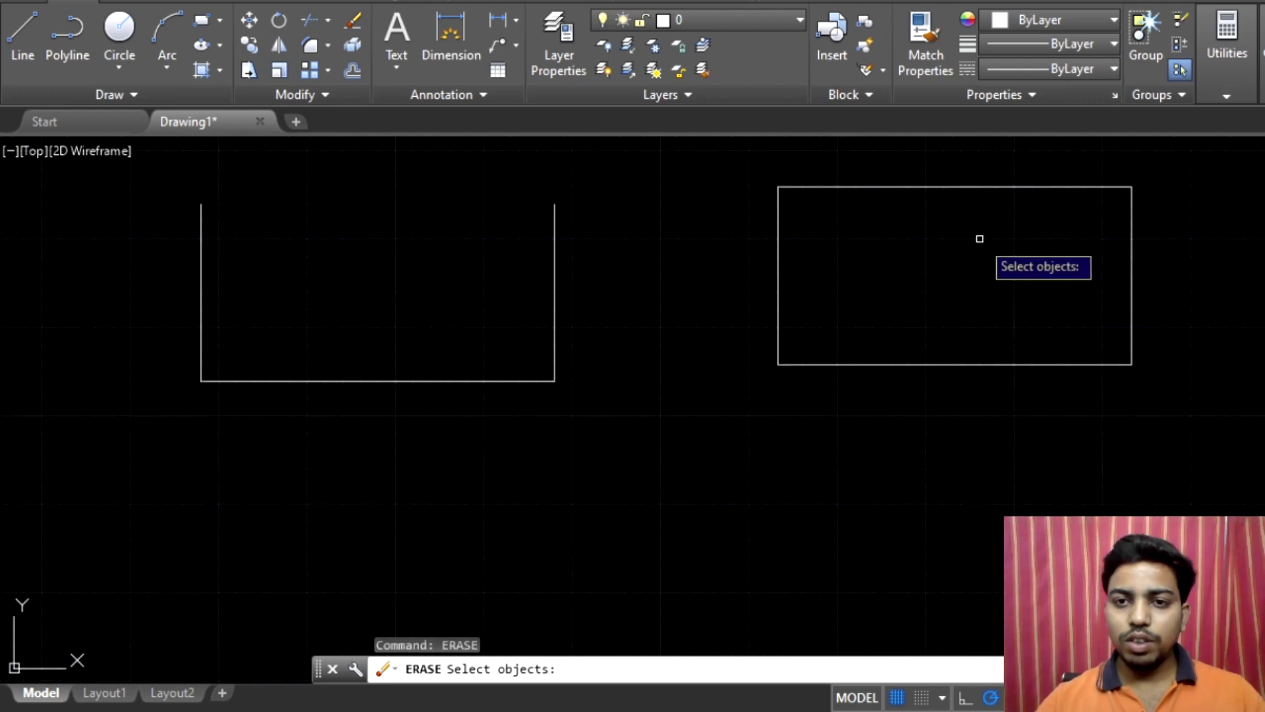
middle_drag(980, 236, 967, 279)
click(907, 224)
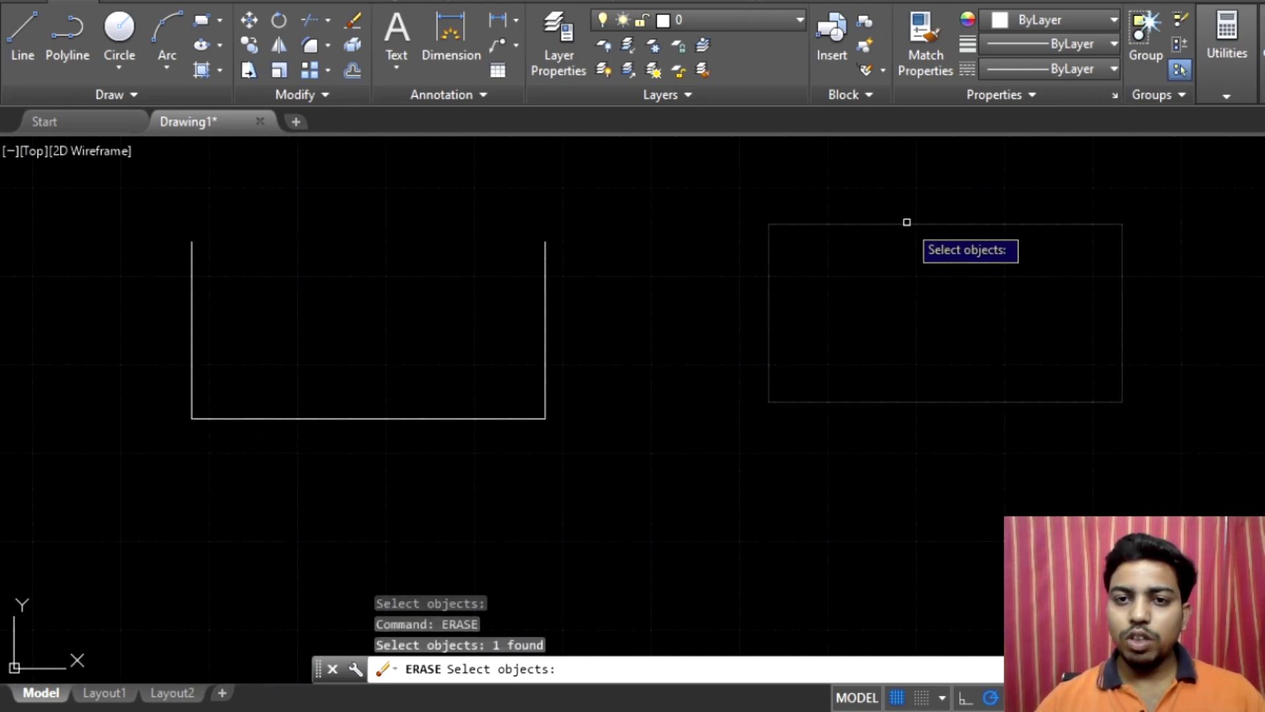
key(Return)
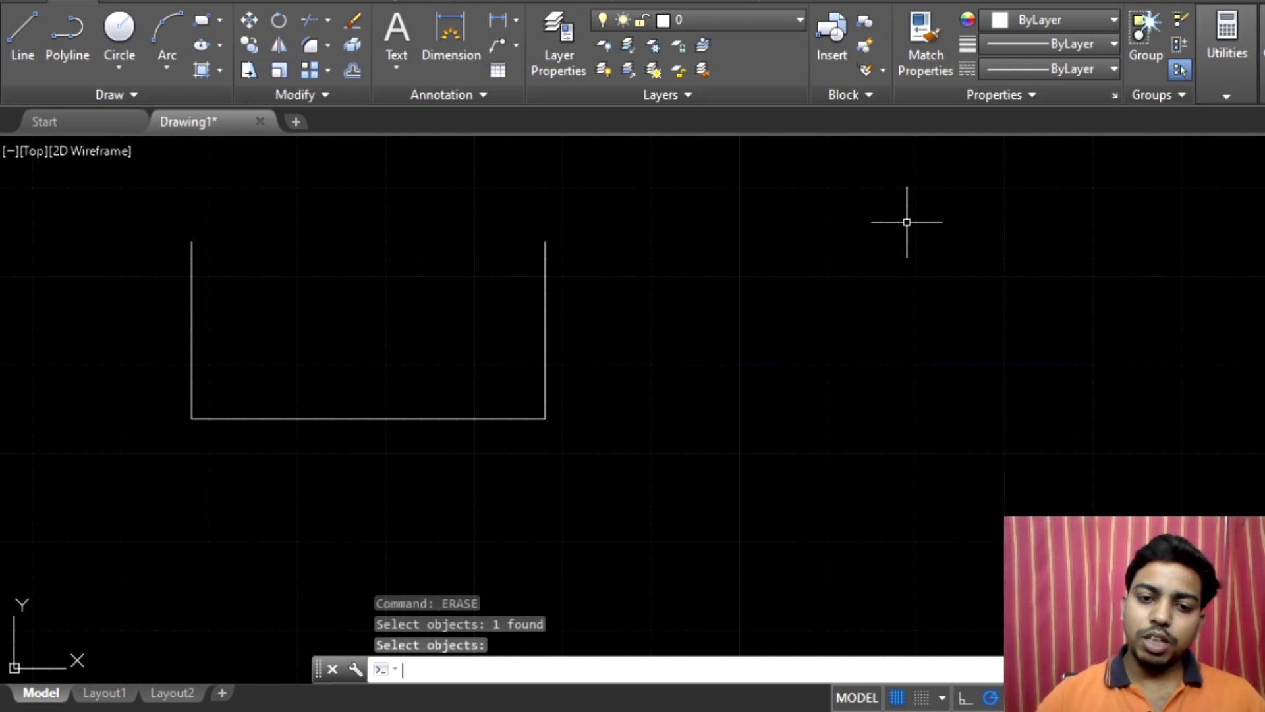
key(ctrl+z)
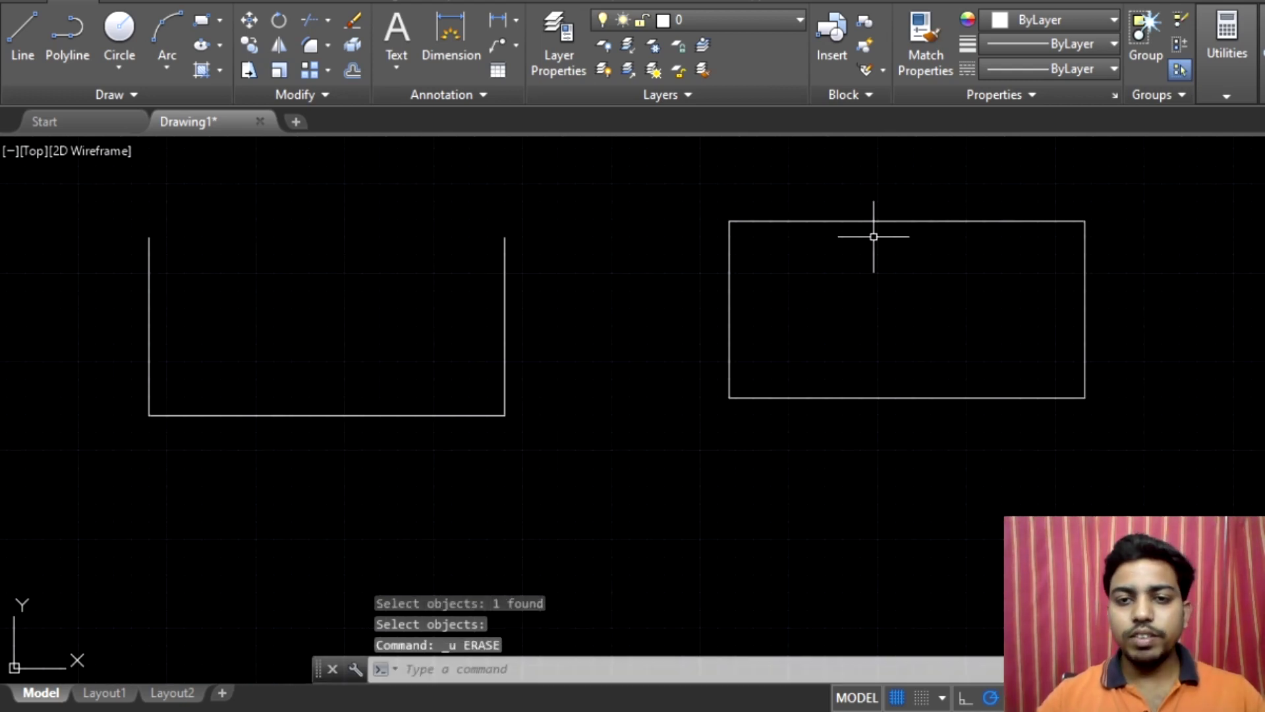
middle_drag(901, 265, 794, 291)
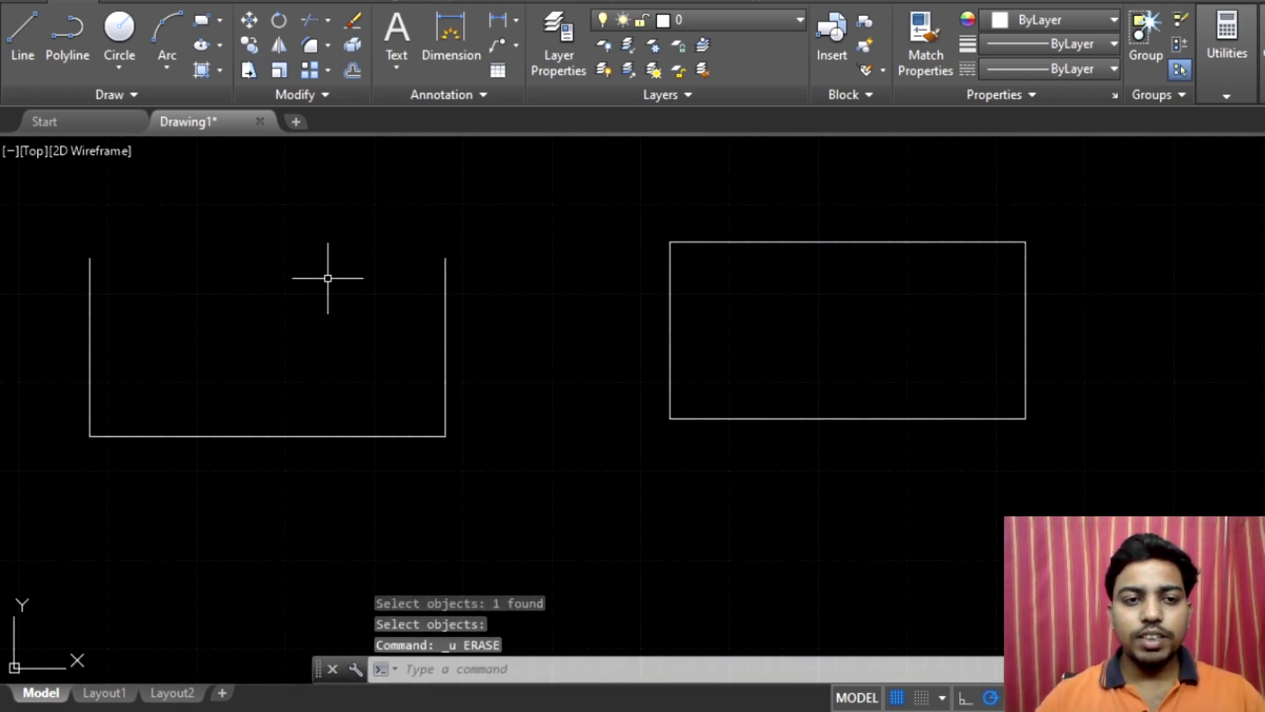
mouse_move(496, 249)
mouse_down()
mouse_move(271, 235)
mouse_move(57, 555)
mouse_move(542, 330)
mouse_move(580, 217)
mouse_up()
key(Escape)
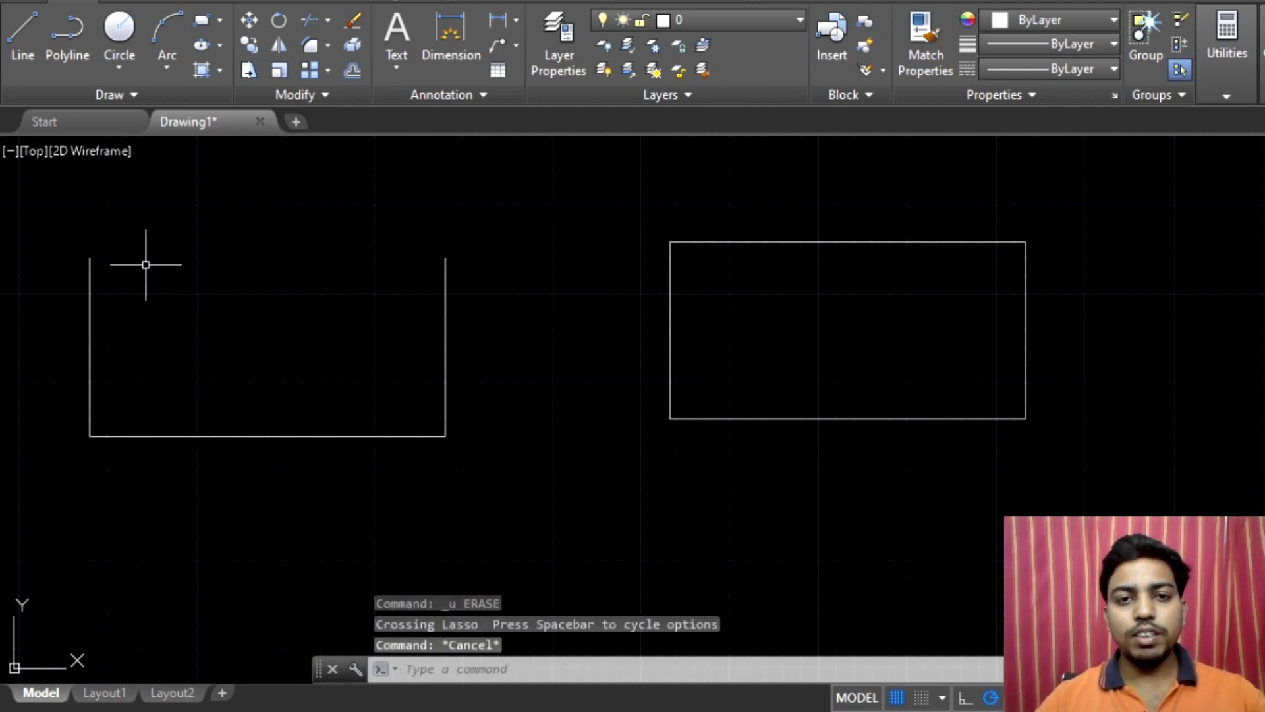
mouse_move(1045, 206)
mouse_down()
mouse_move(706, 169)
mouse_move(828, 531)
mouse_move(1157, 178)
mouse_move(1150, 198)
mouse_up()
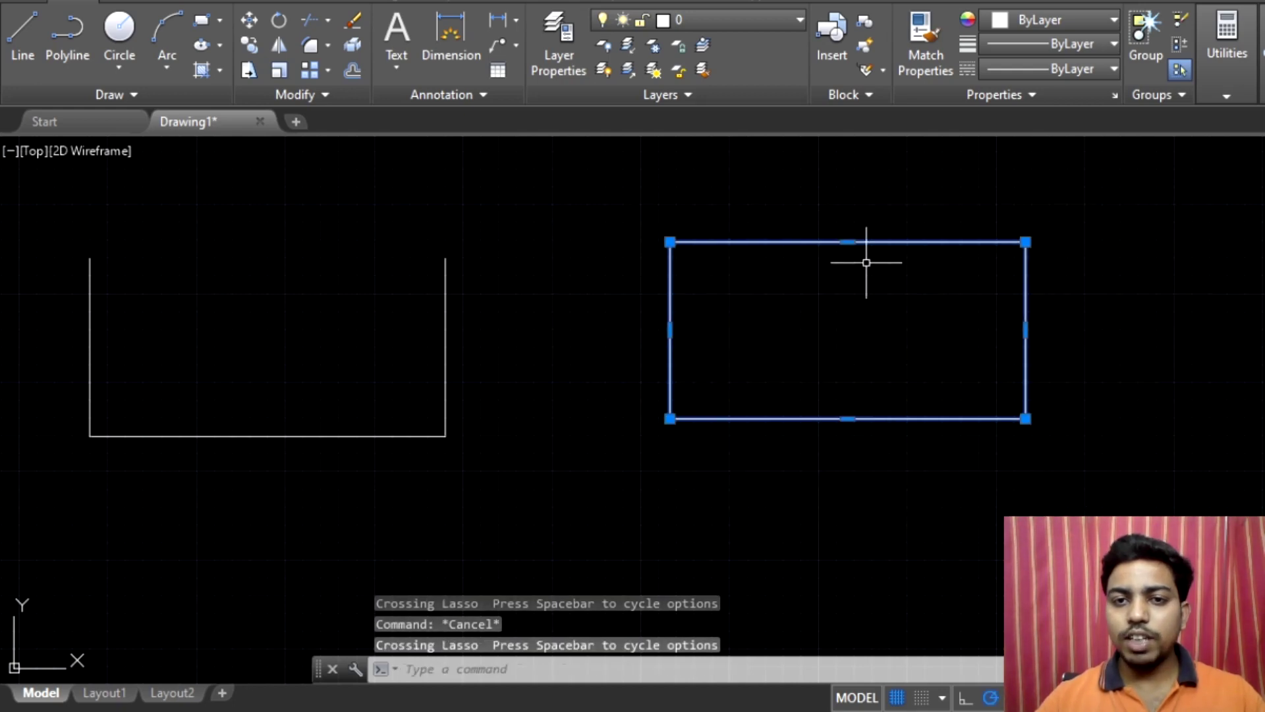
key(Escape)
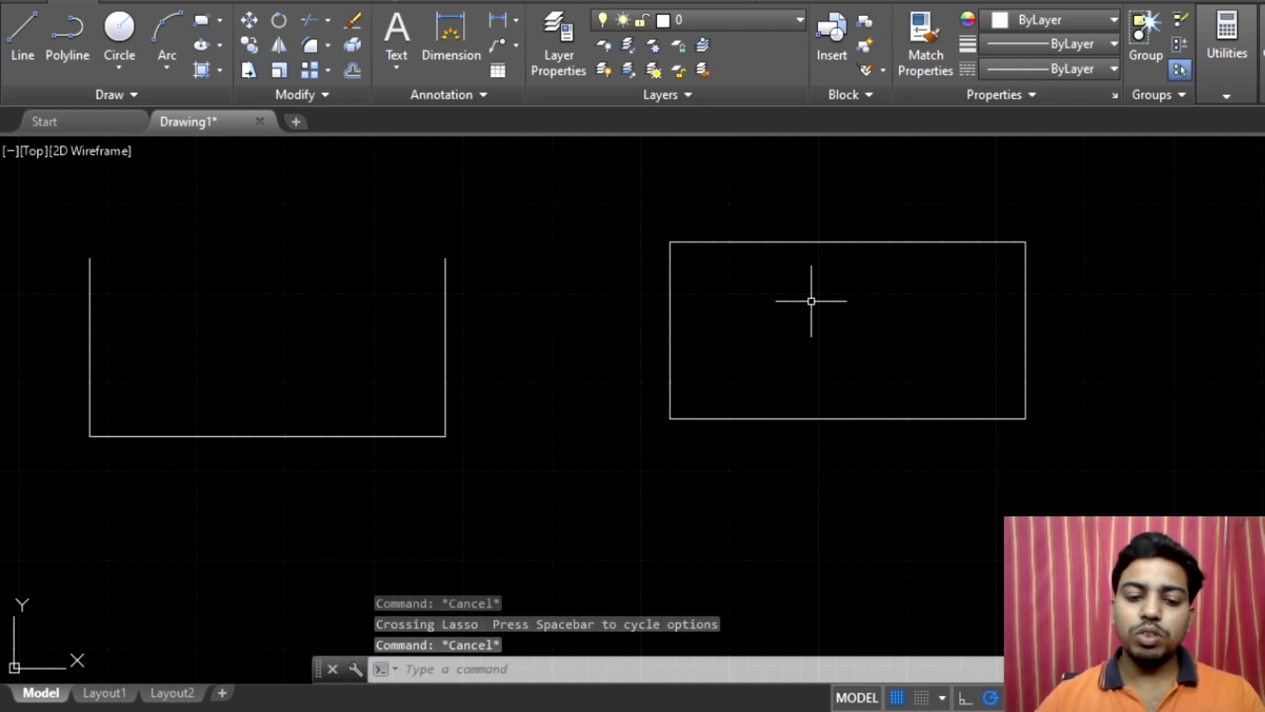
Step: Trim away the top side of the single-object rectangle with TRIM, using the rectangle itself as the cutting edge
text(trim)
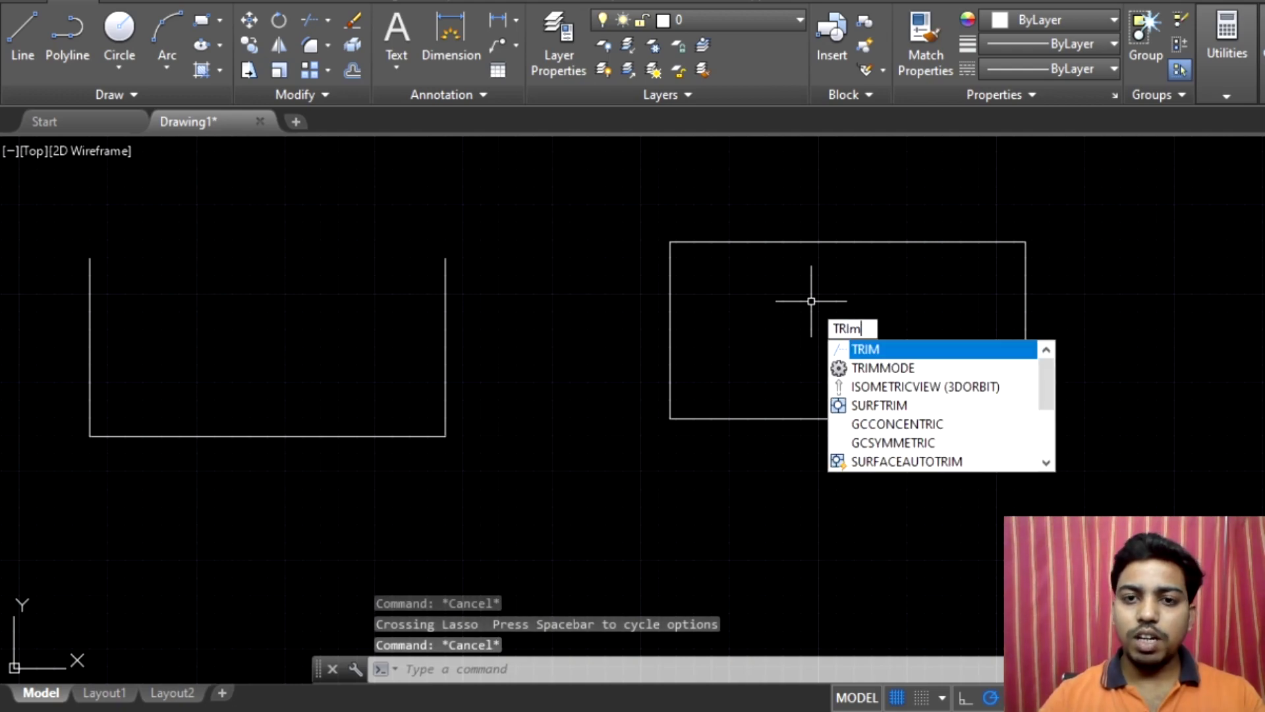
key(Return)
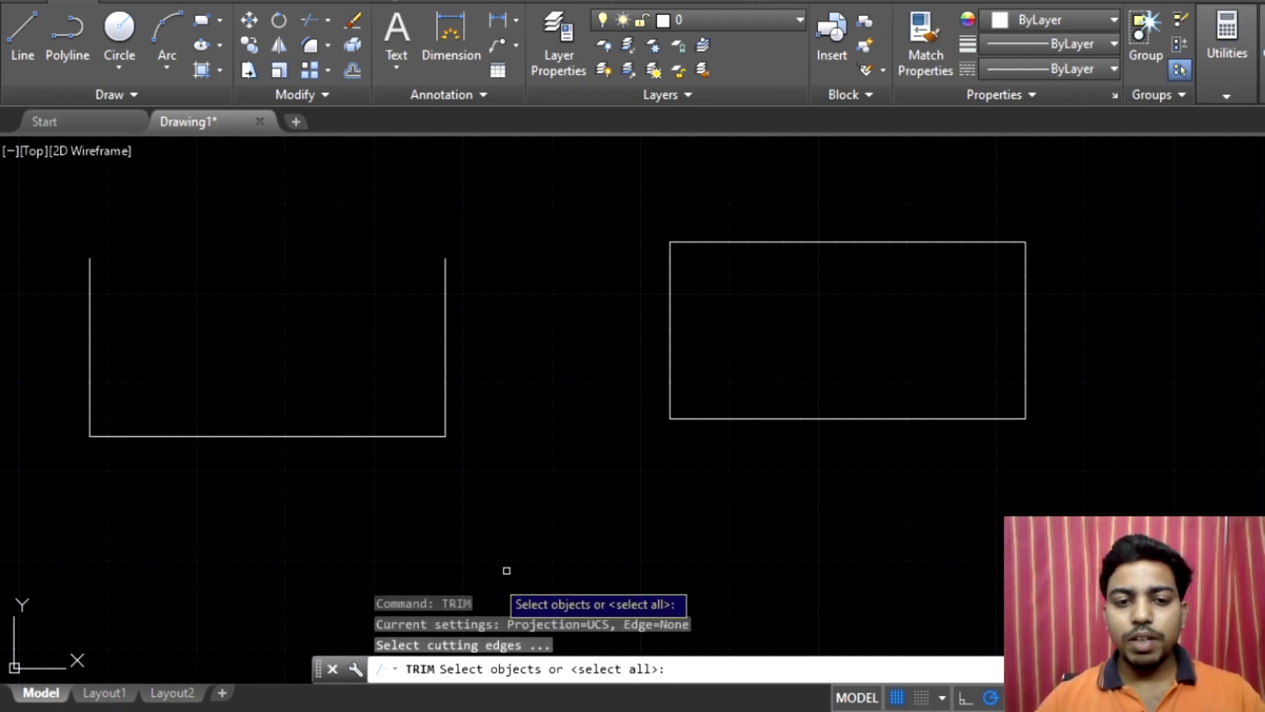
click(853, 242)
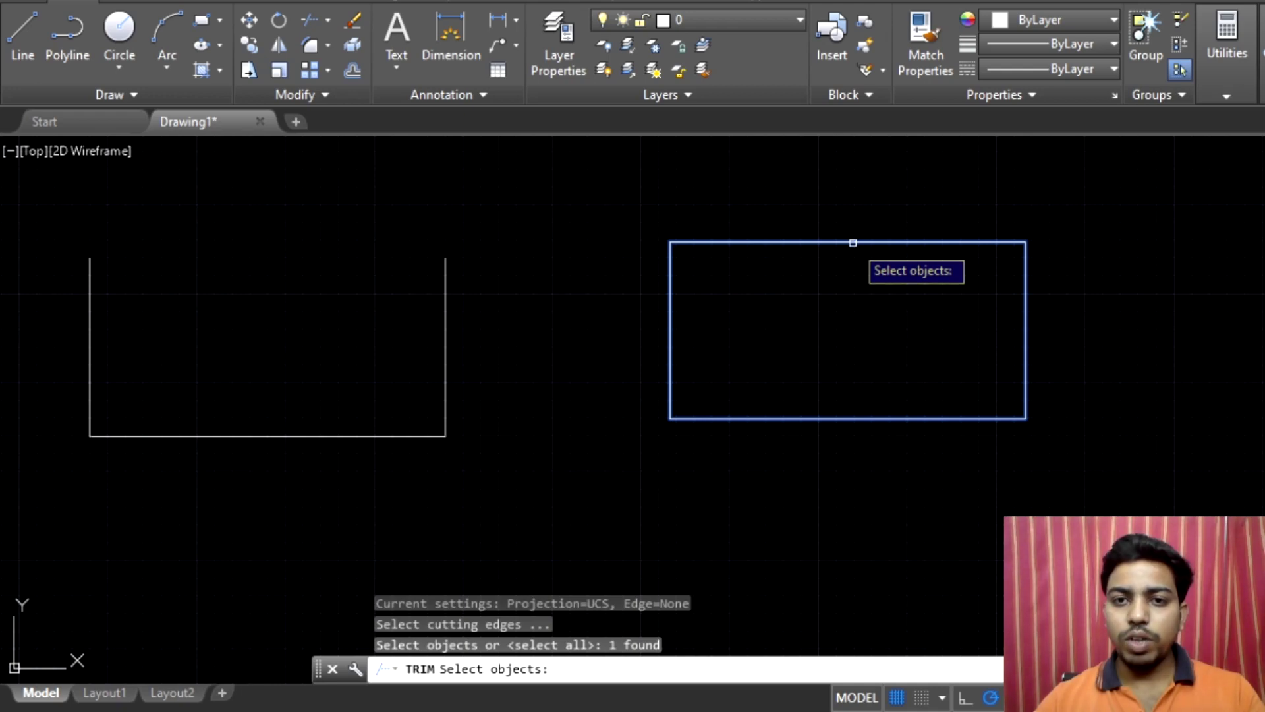
key(Return)
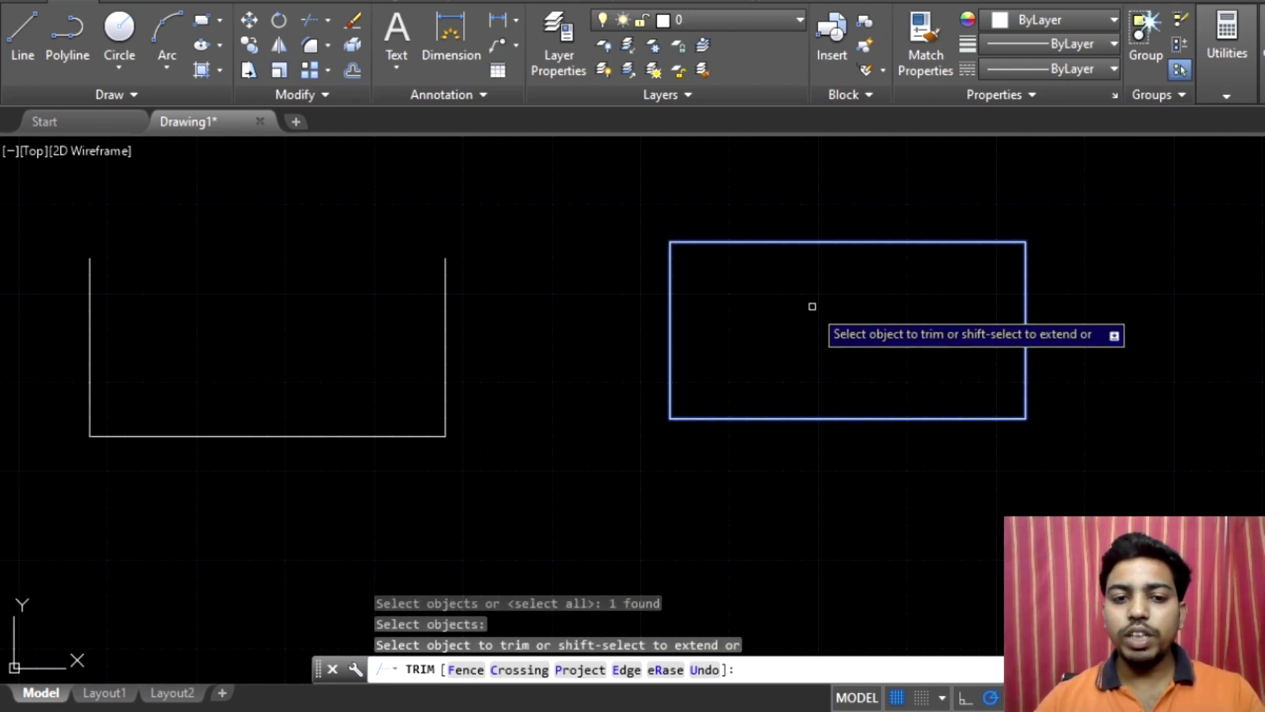
click(813, 233)
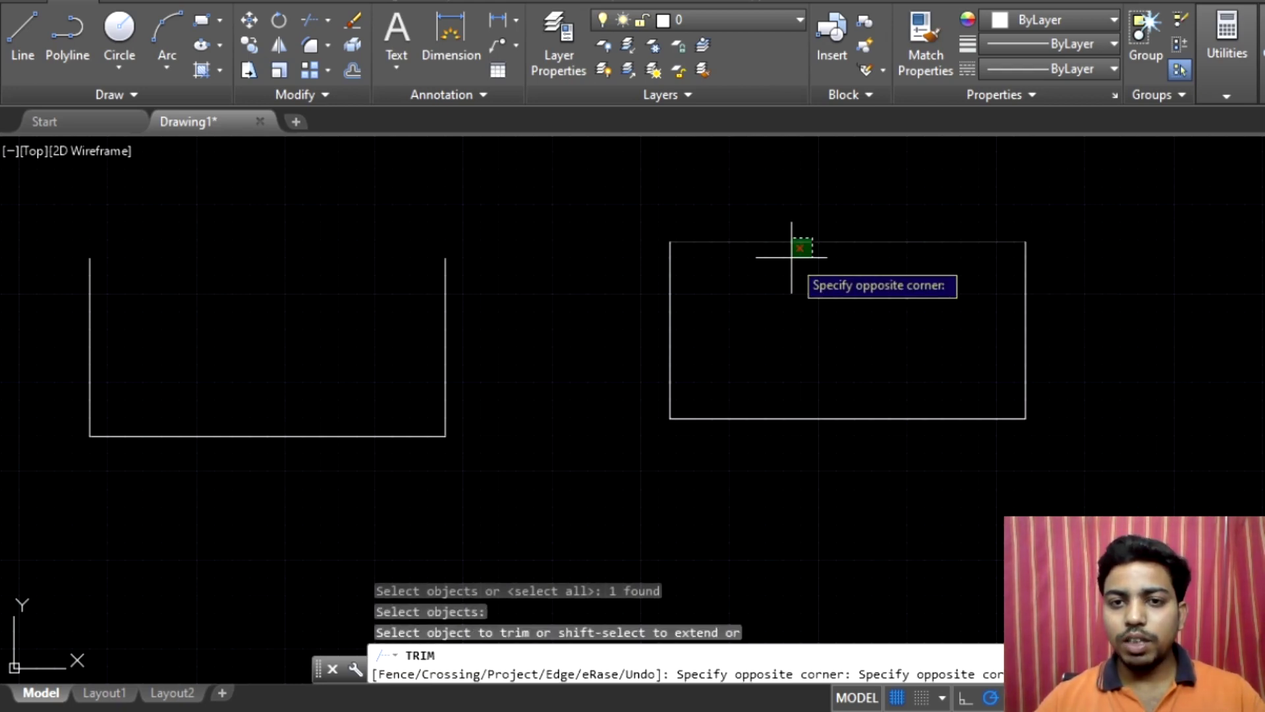
click(791, 257)
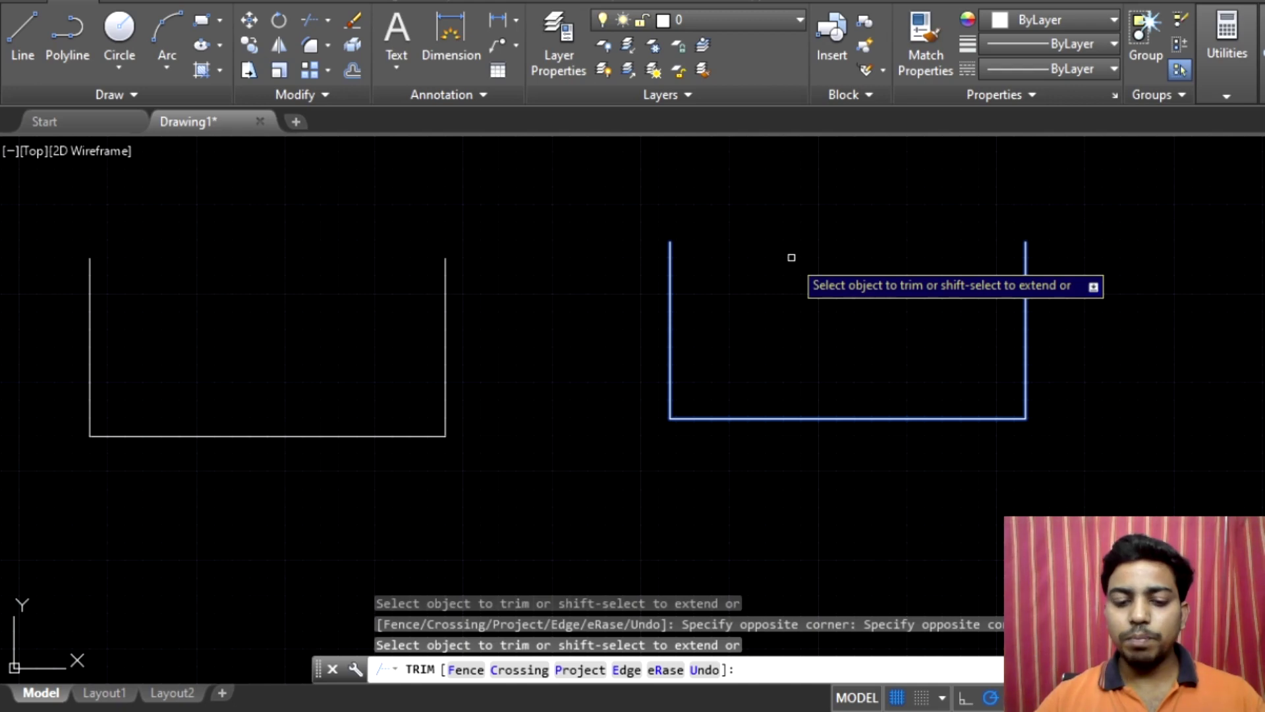
key(Return)
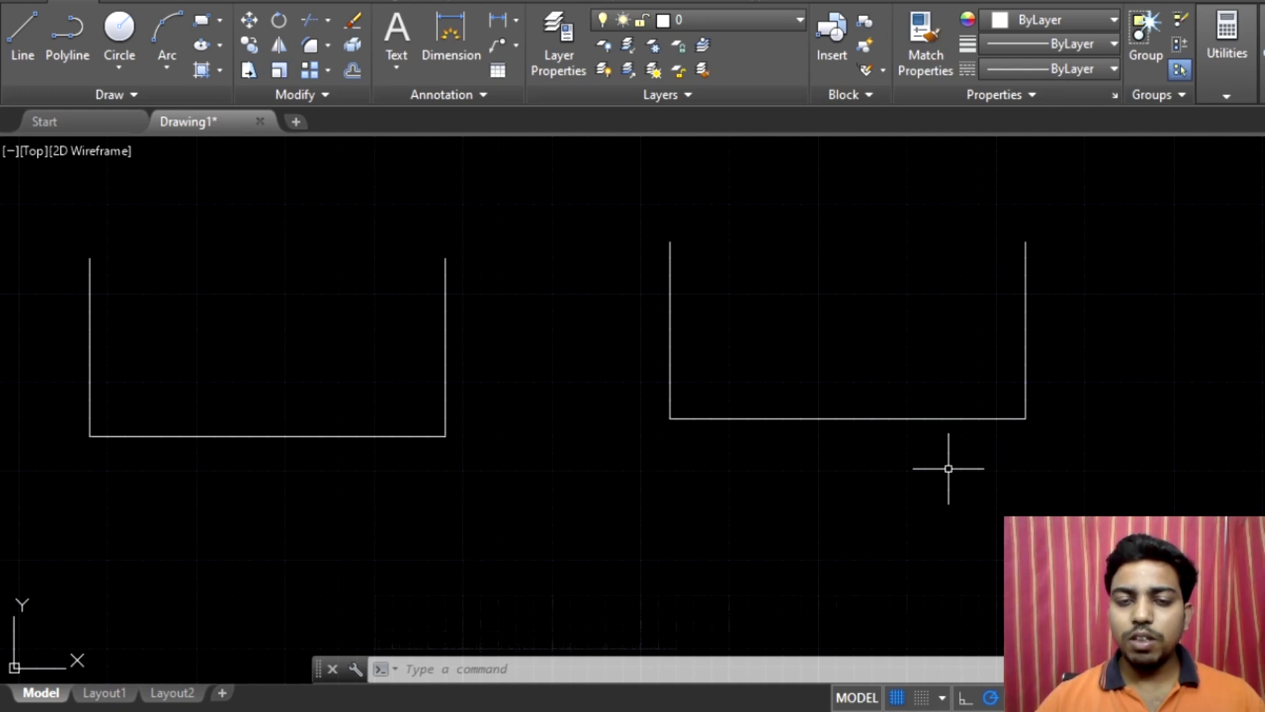
Step: Delete the three remaining separate lines of the open line-built rectangle
click(500, 482)
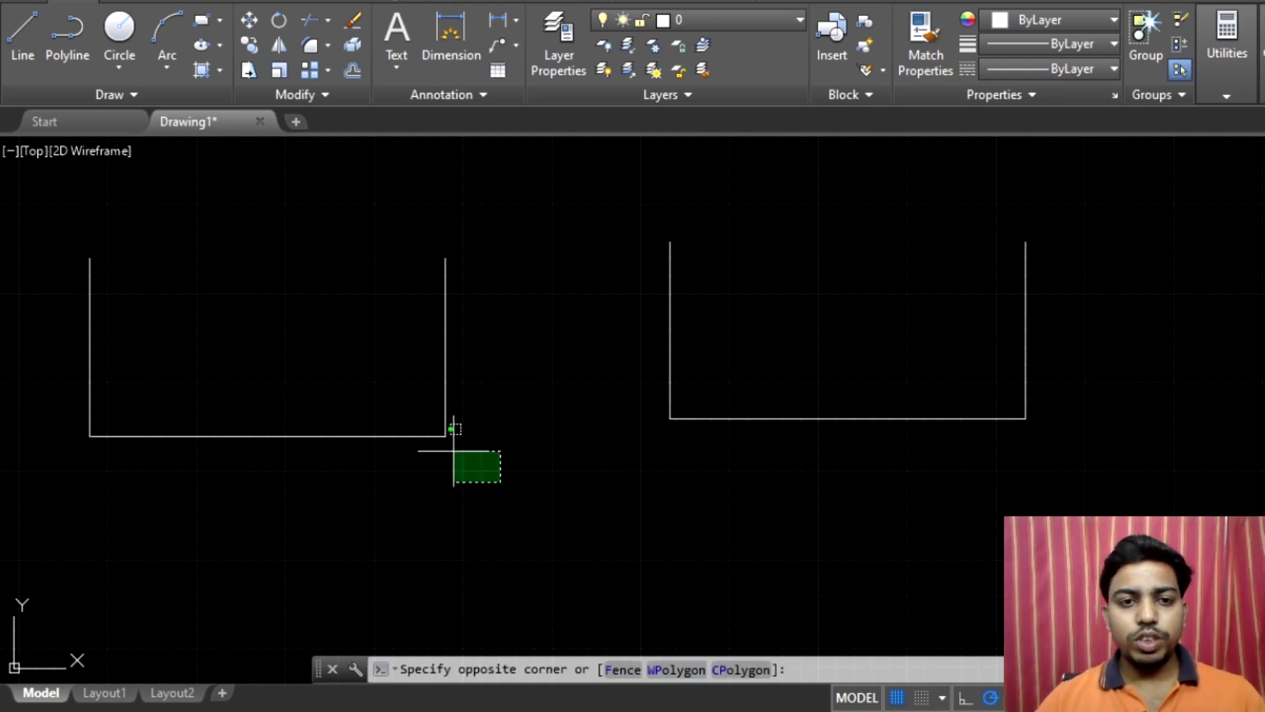
click(4, 220)
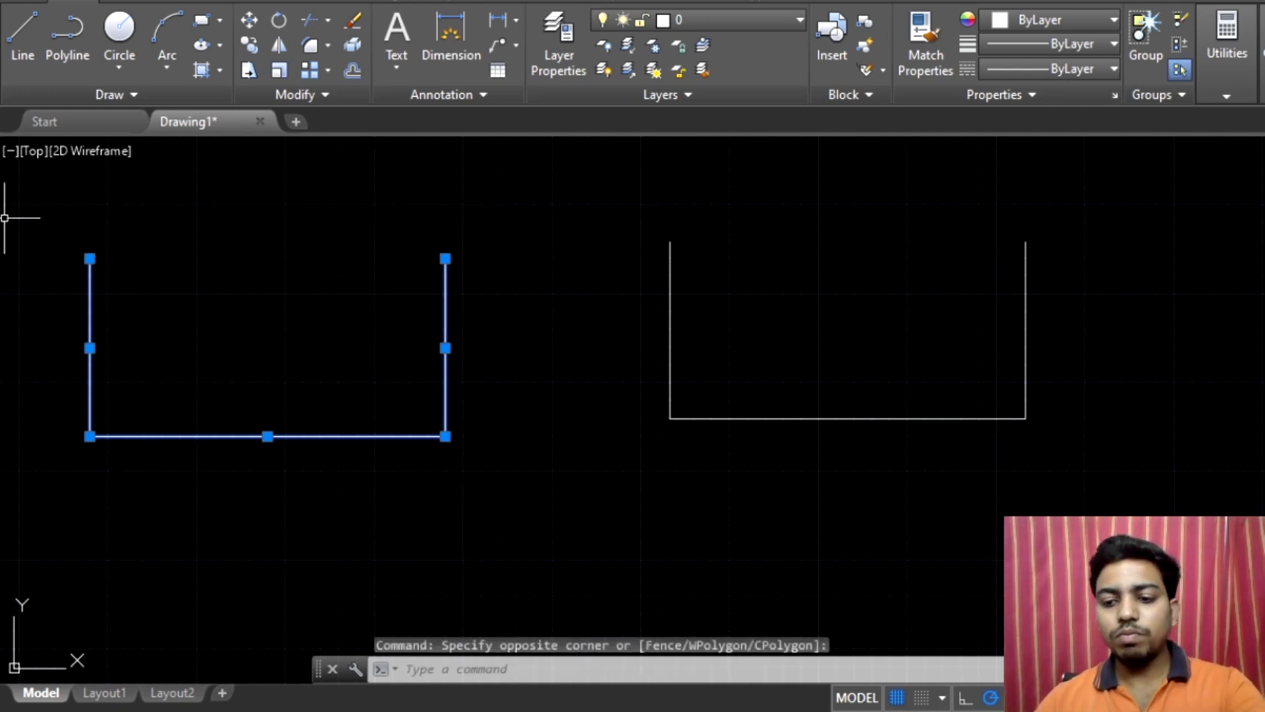
key(Delete)
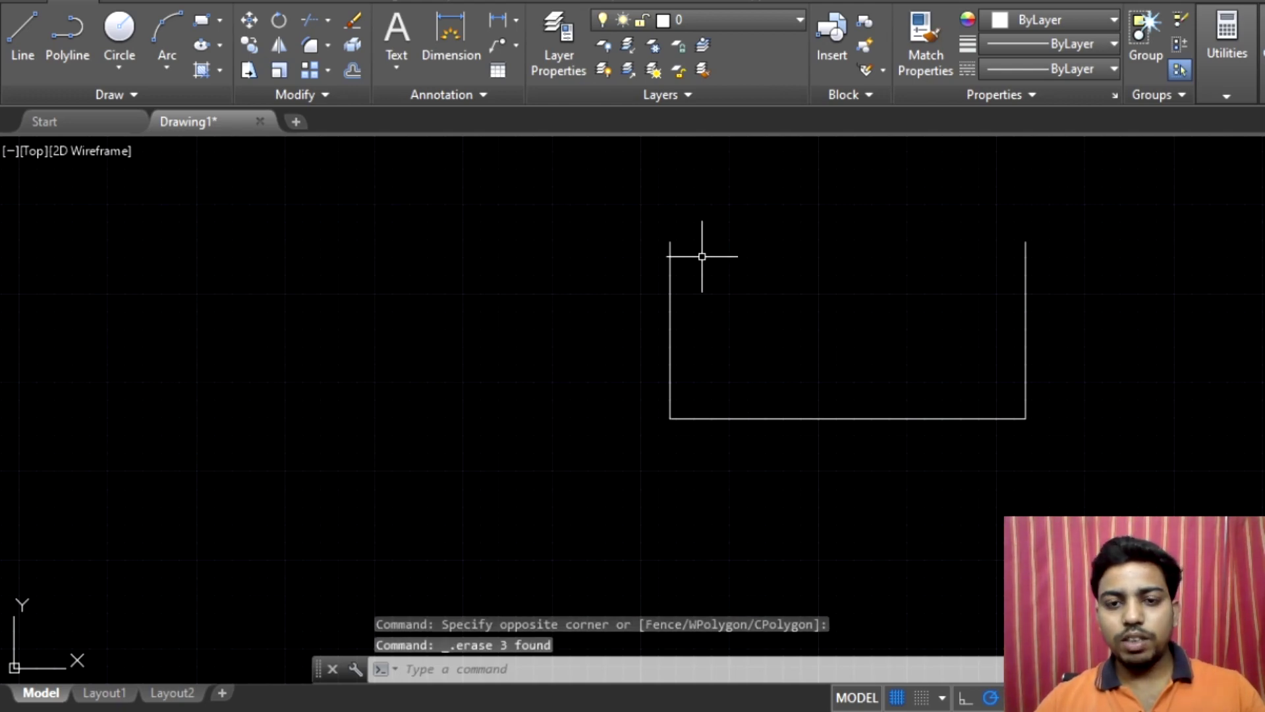
text(l)
key(Return)
key(Escape)
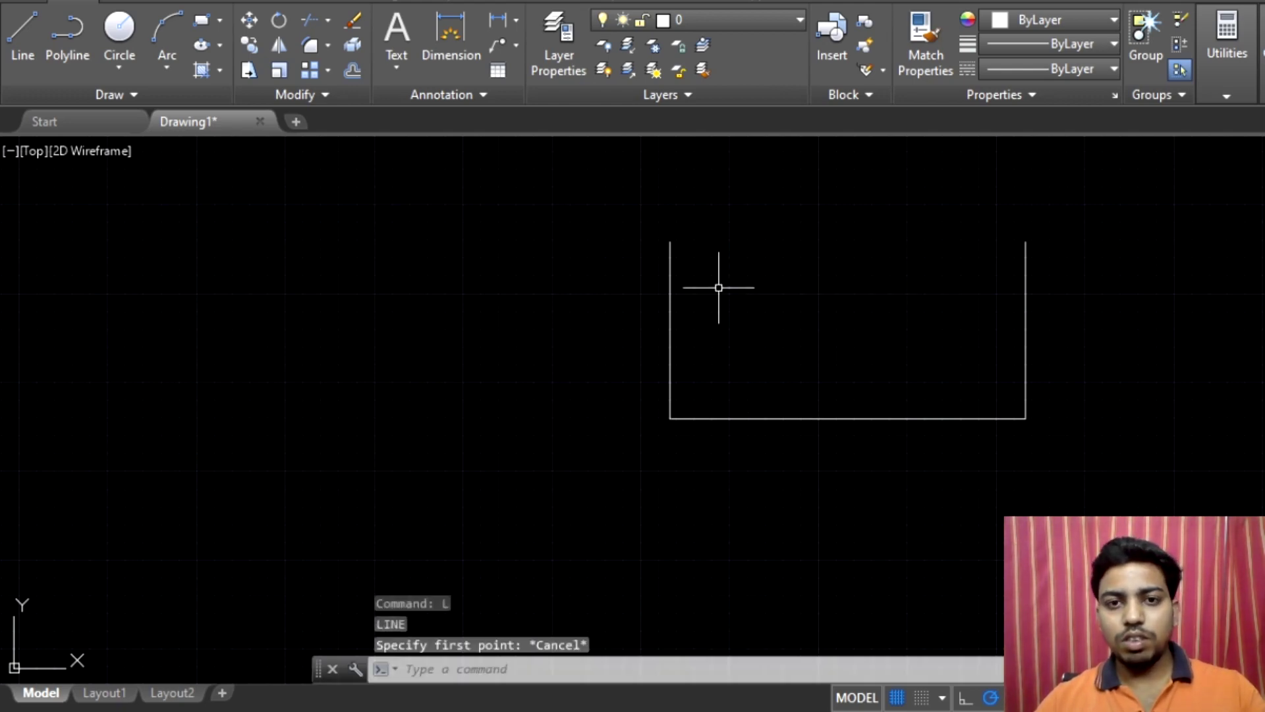
middle_drag(1026, 362, 870, 439)
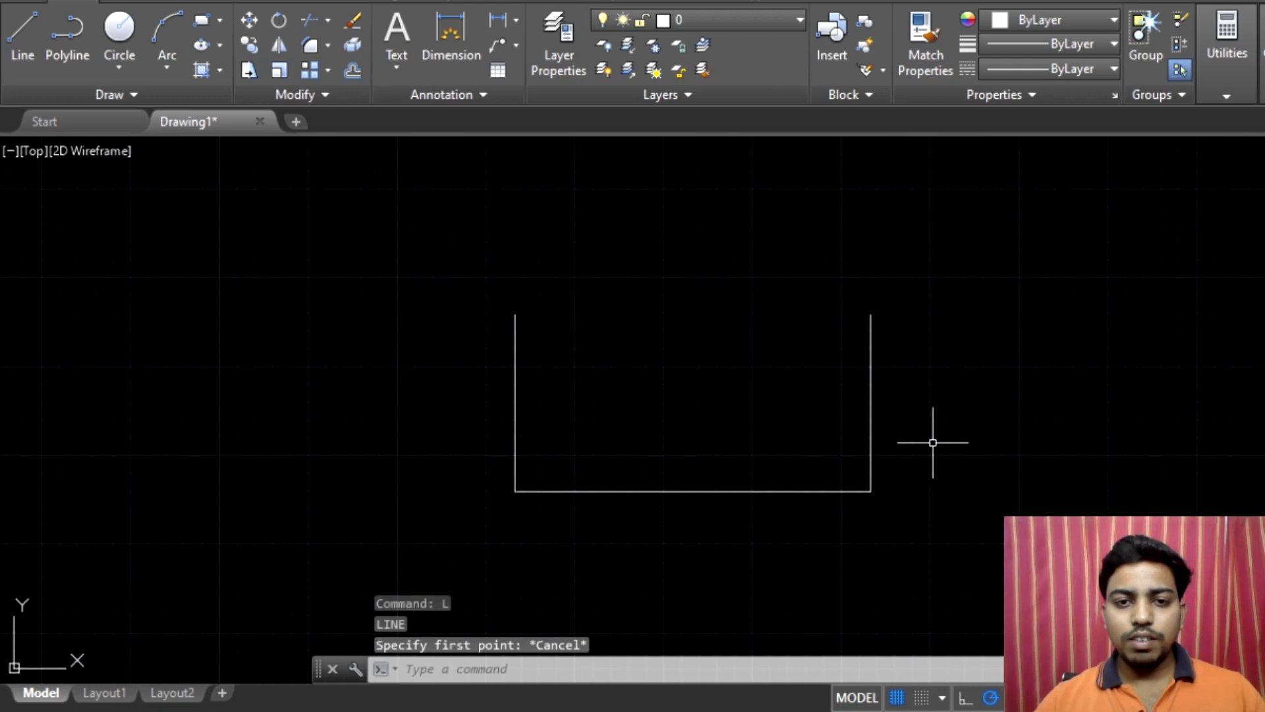
middle_drag(698, 364, 577, 313)
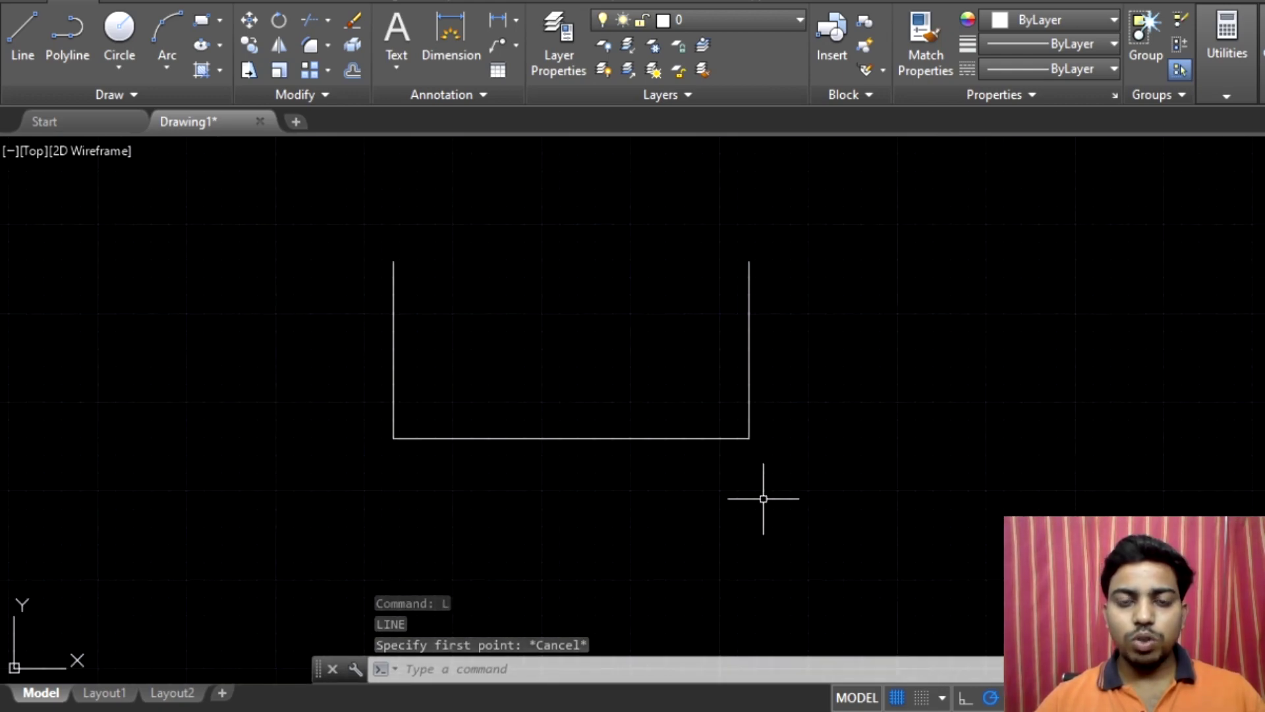
click(806, 518)
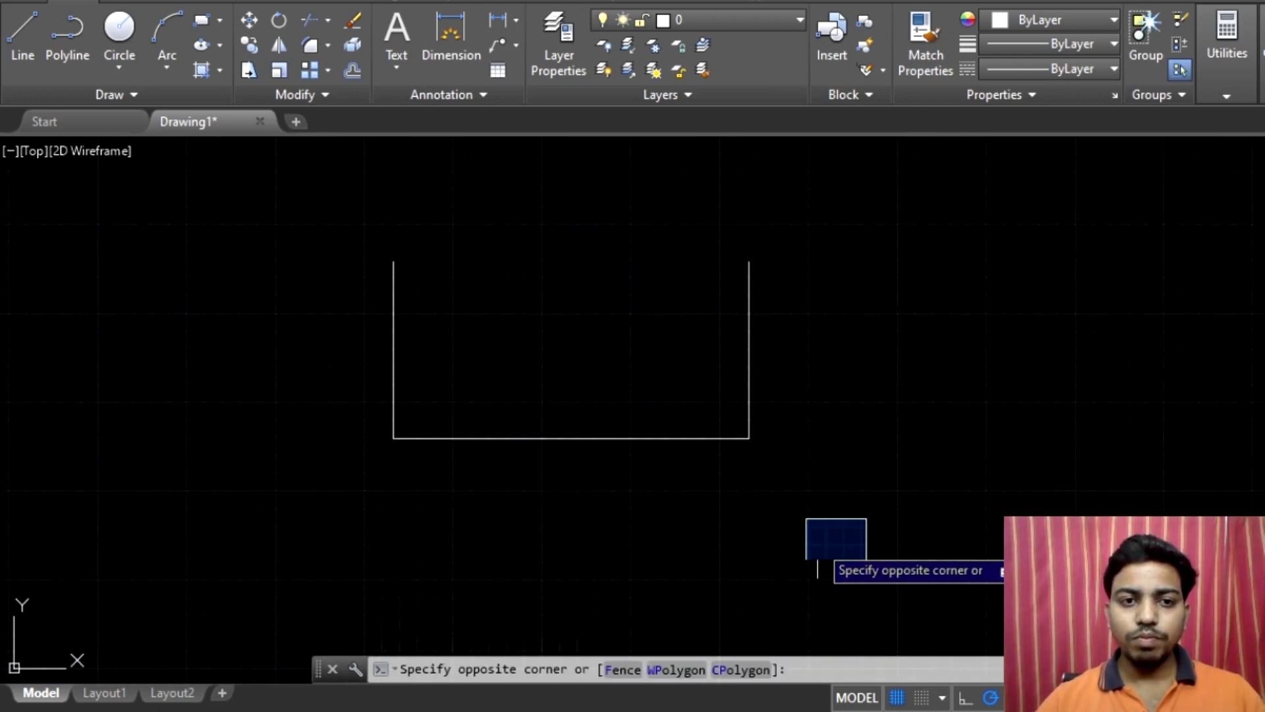
click(850, 557)
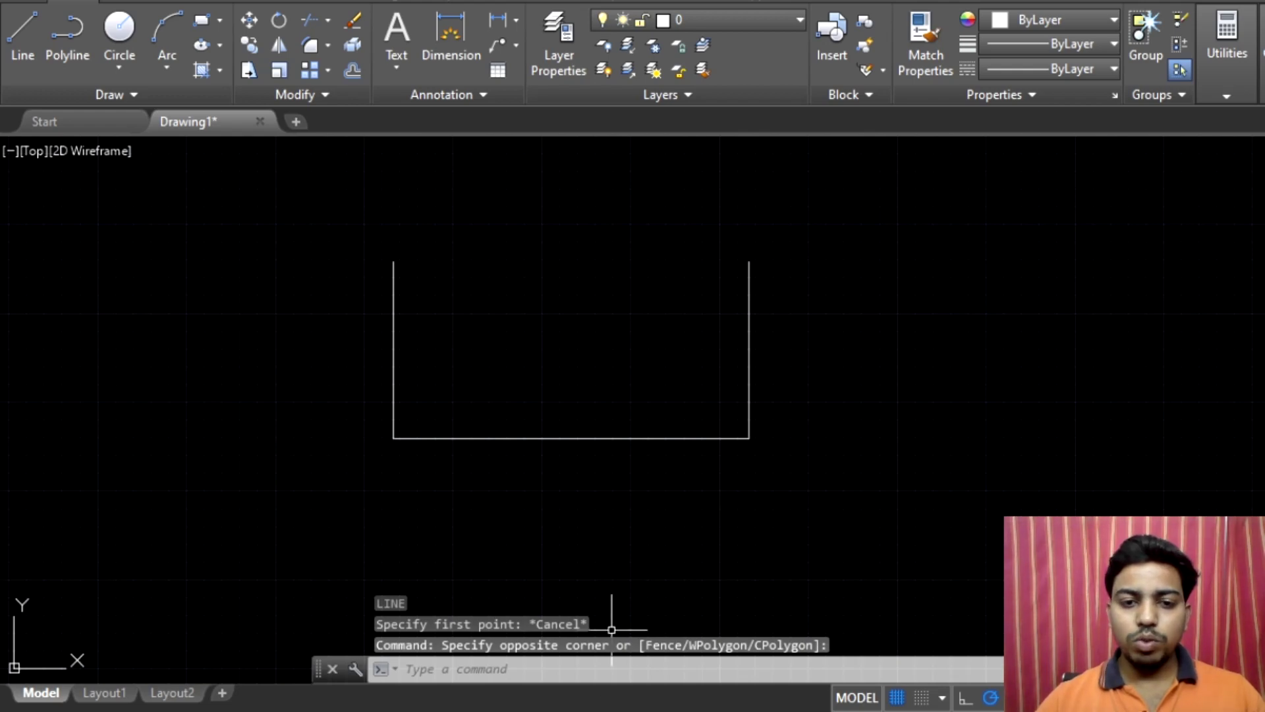
Step: Switch to the PDF notes and read the TRIM section on cutting edges and ways to start the command
click(633, 646)
scroll(526, 474, down, 3)
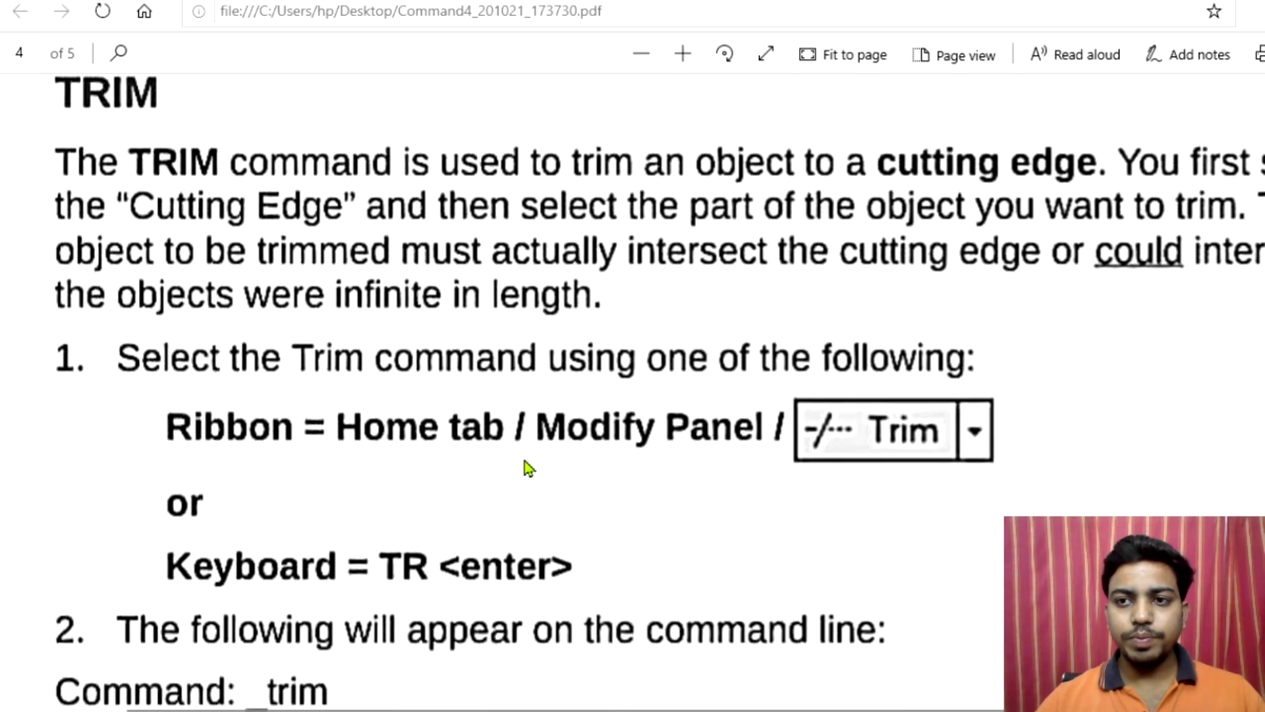
scroll(526, 466, up, 2)
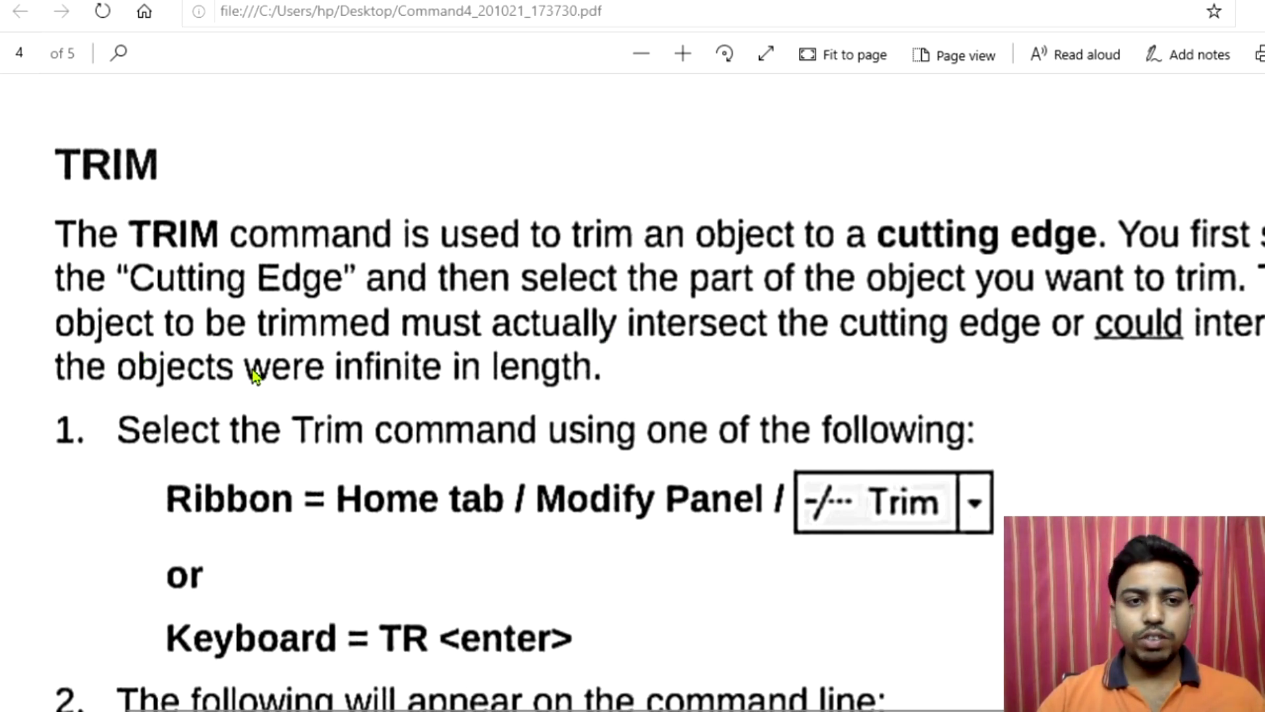
scroll(255, 377, down, 3)
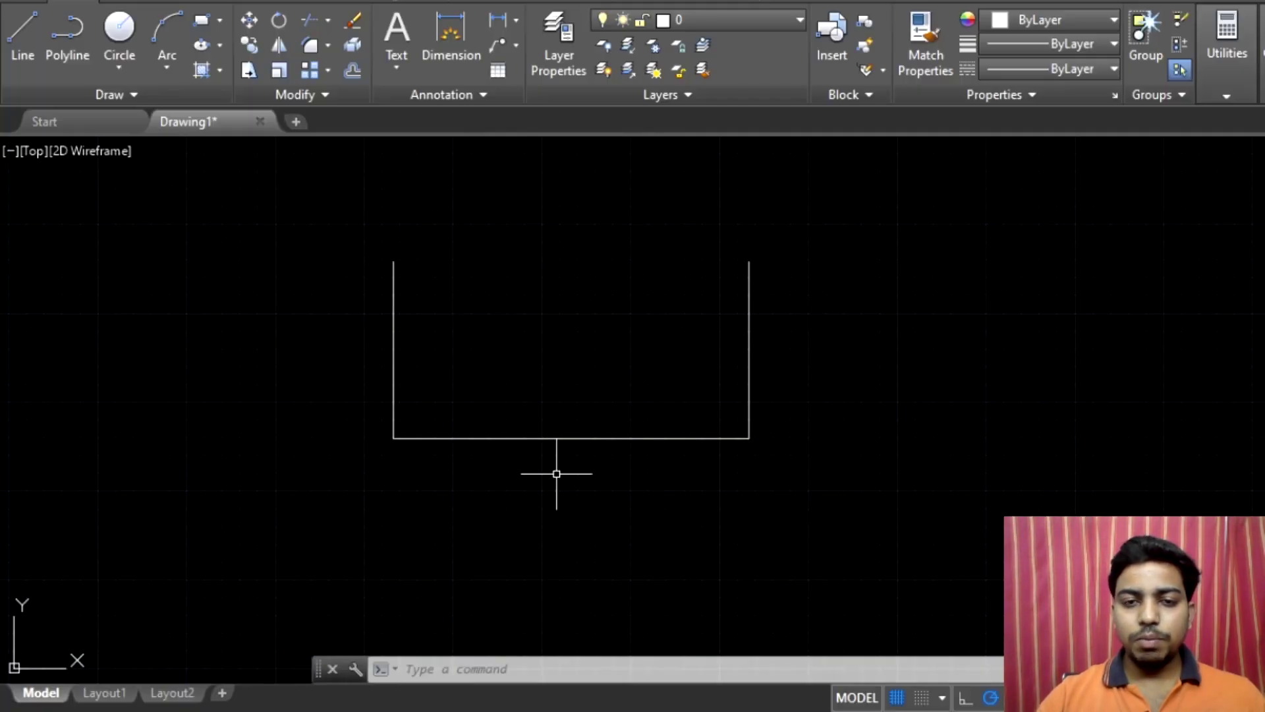
scroll(556, 474, down, 5)
scroll(311, 333, up, 3)
scroll(363, 349, up, 1)
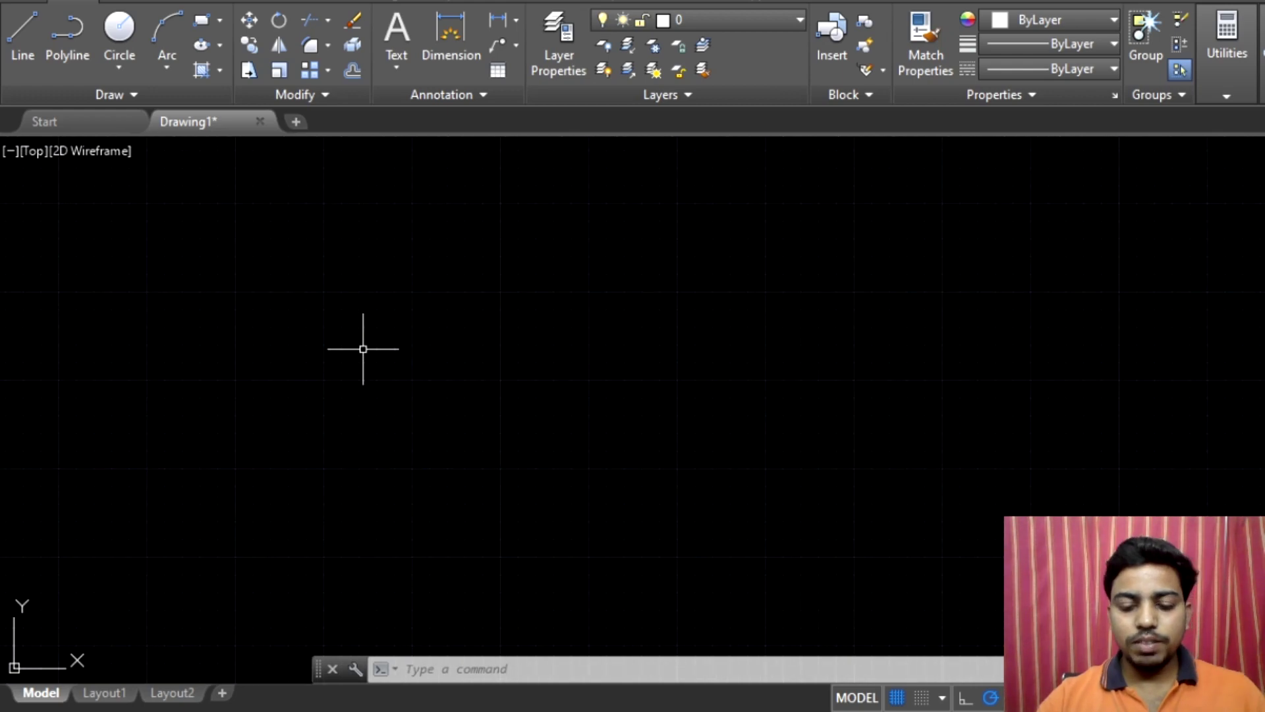
text(l)
key(Return)
click(294, 373)
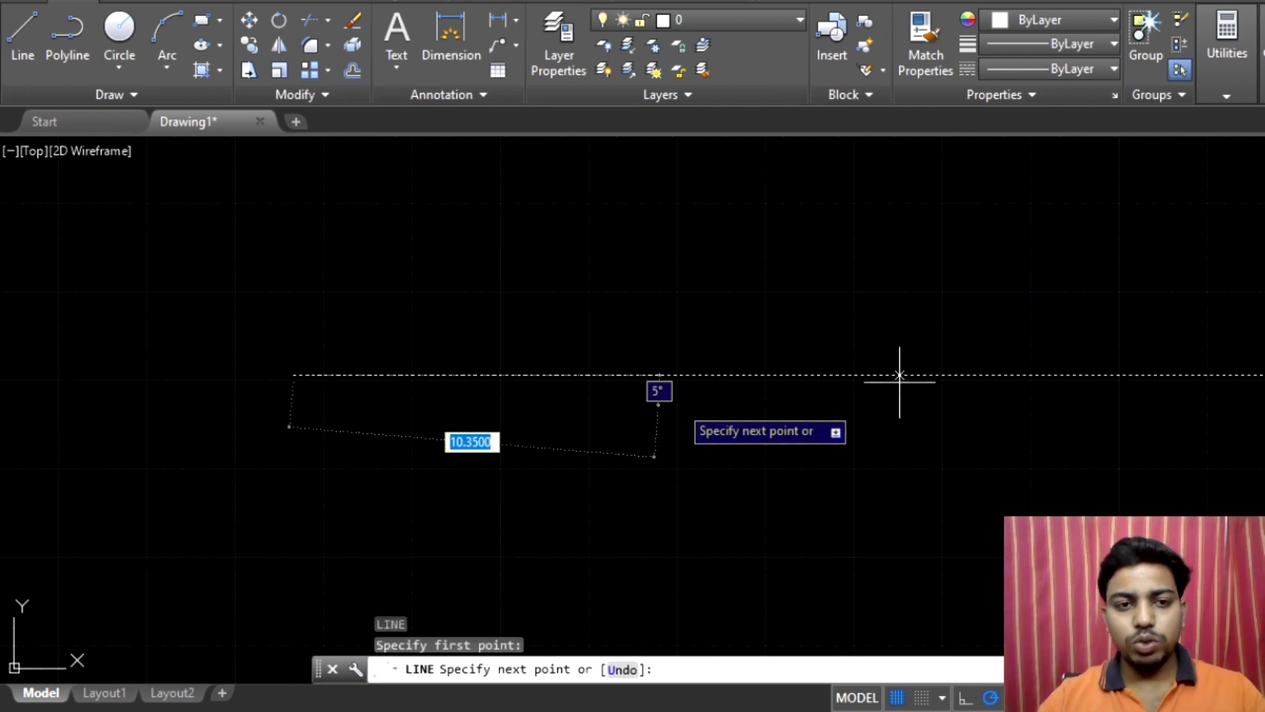
key(Escape)
Step: Draw a horizontal polyline 20 units long with PLINE in an empty area of the AutoCAD drawing
text(p)
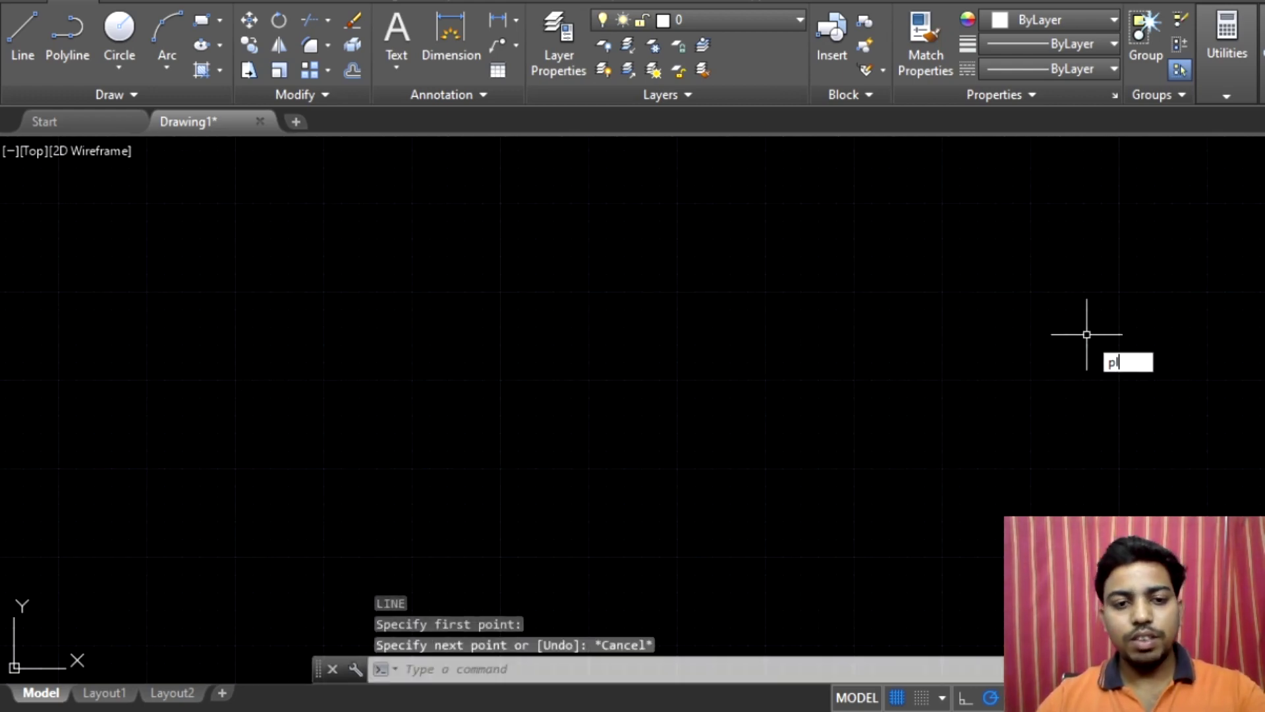
text(l)
key(Return)
click(185, 345)
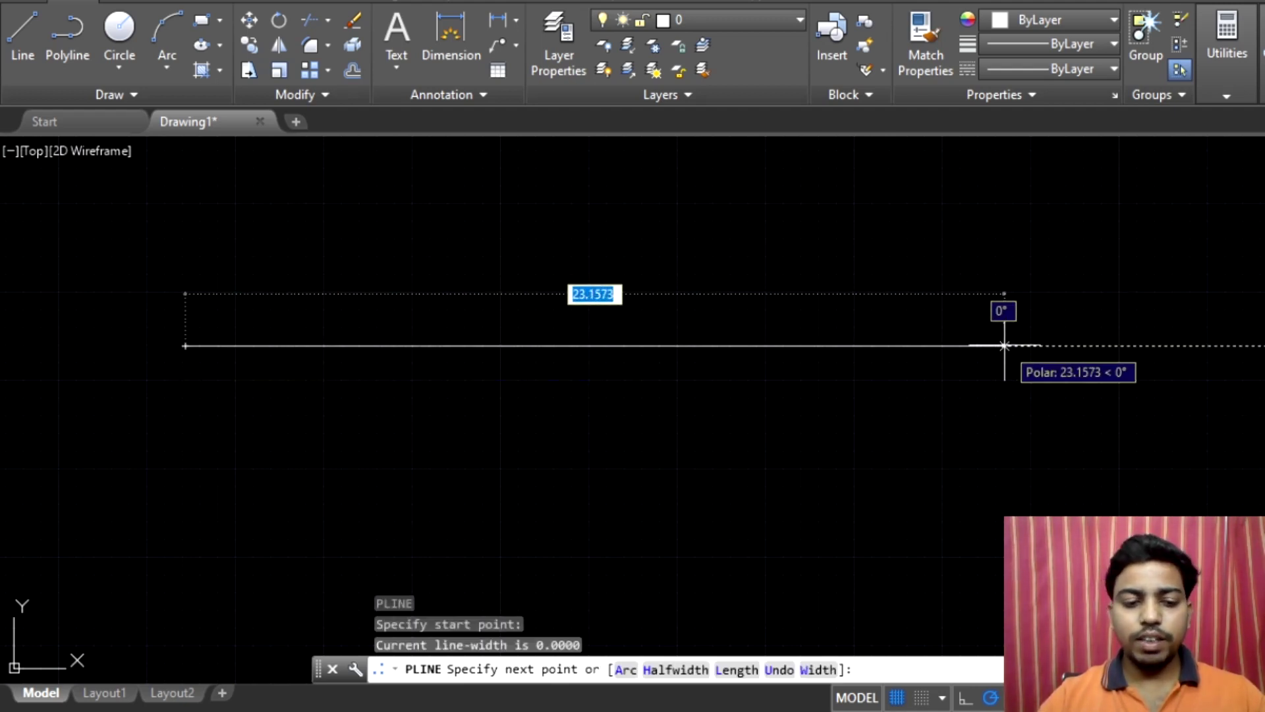
text(20)
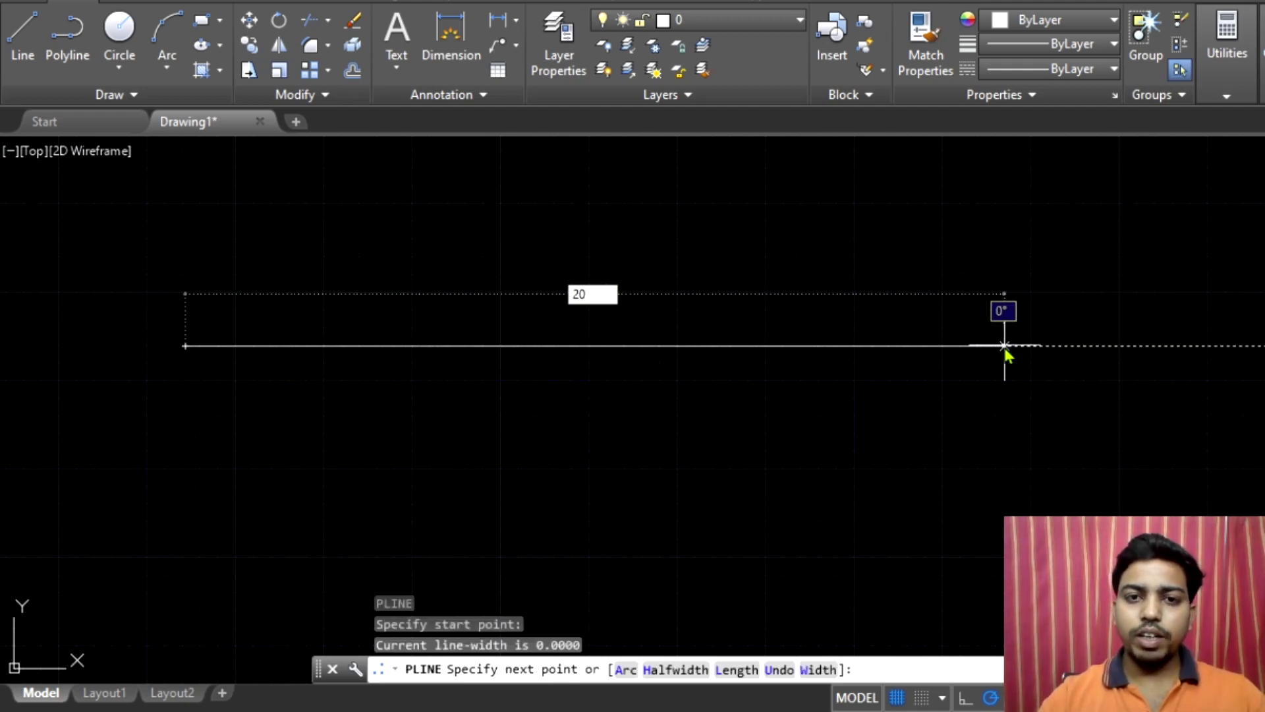
key(Return)
key(Return)
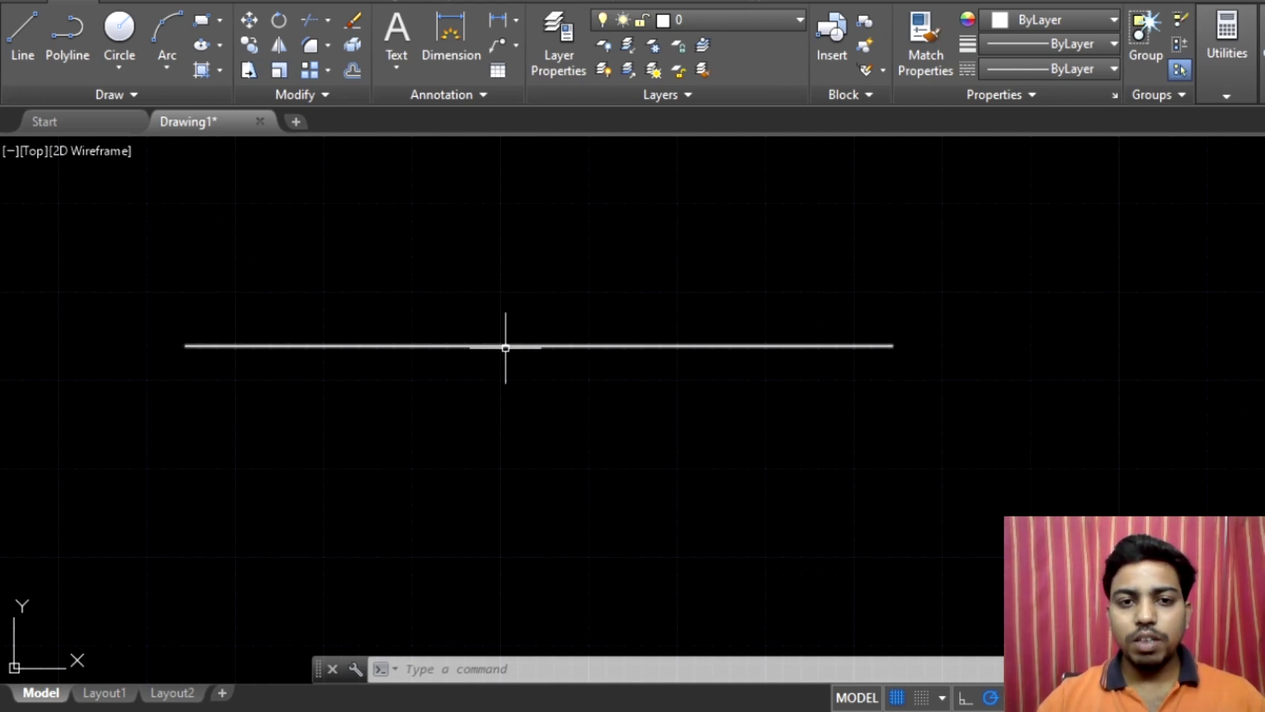
text(ER)
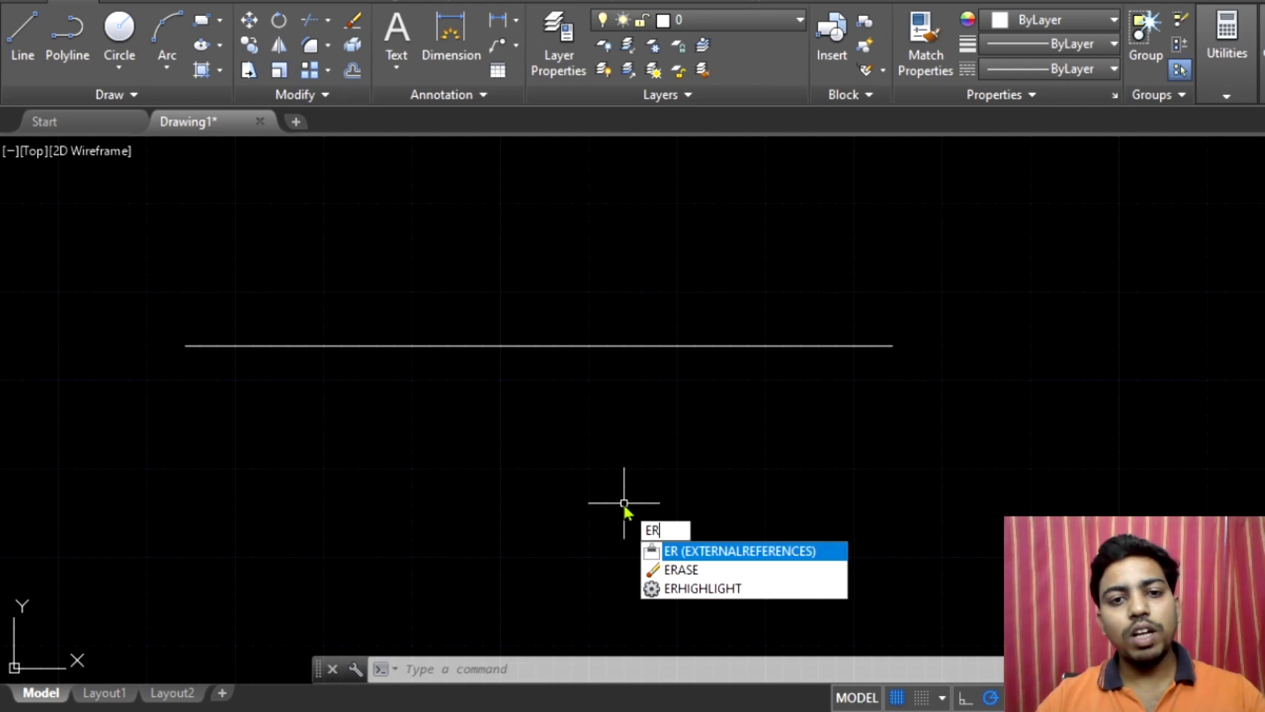
key(Escape)
key(Escape)
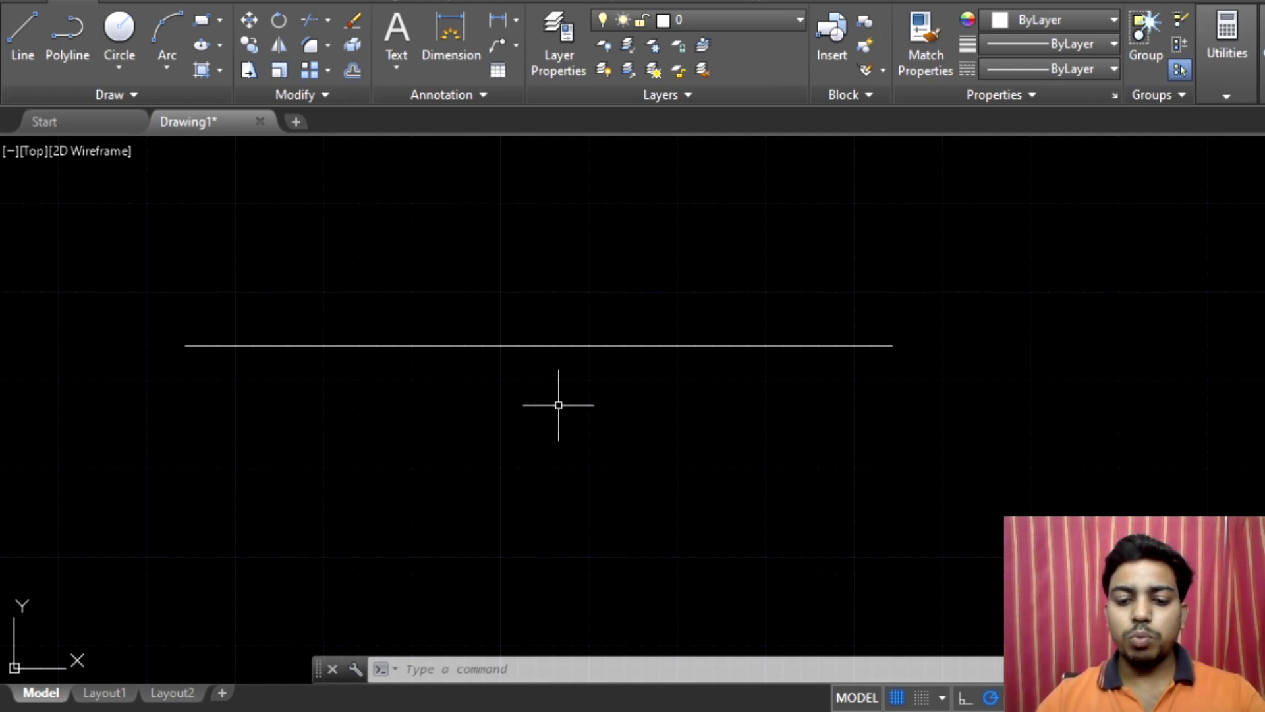
Step: Draw a short vertical line with LINE crossing the horizontal polyline near its middle
text(l)
key(Return)
click(550, 317)
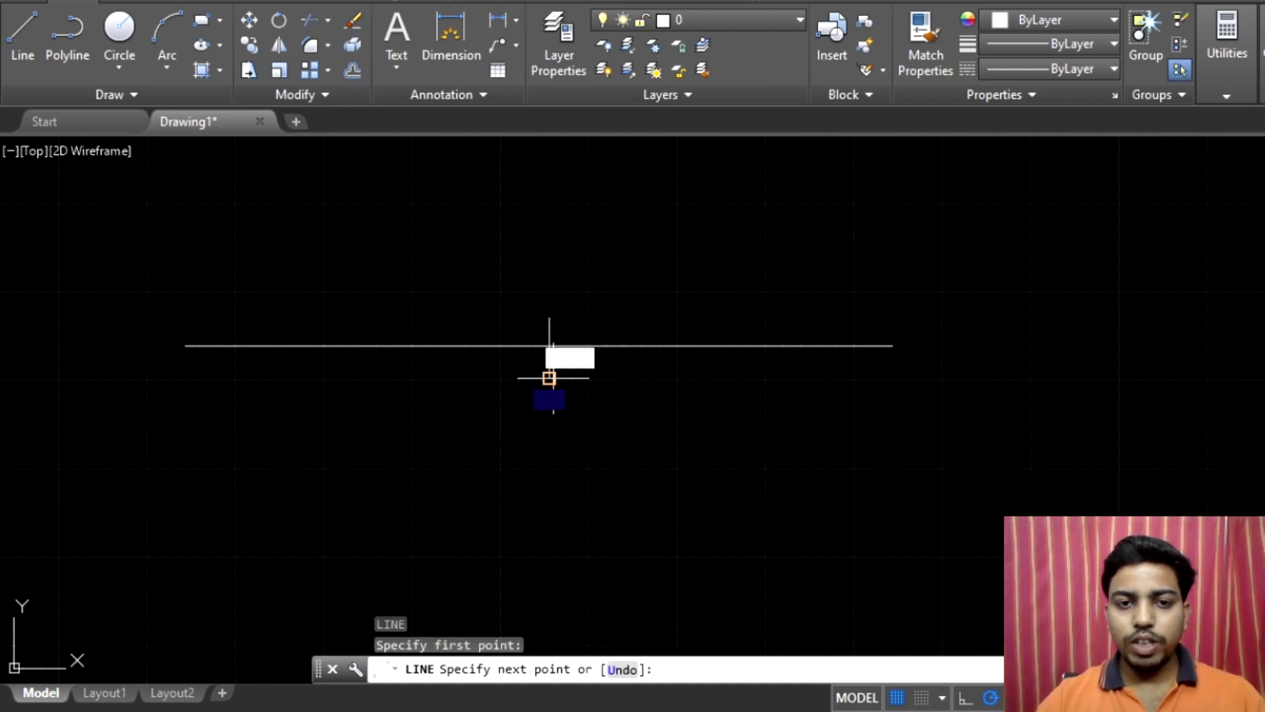
click(549, 377)
key(Return)
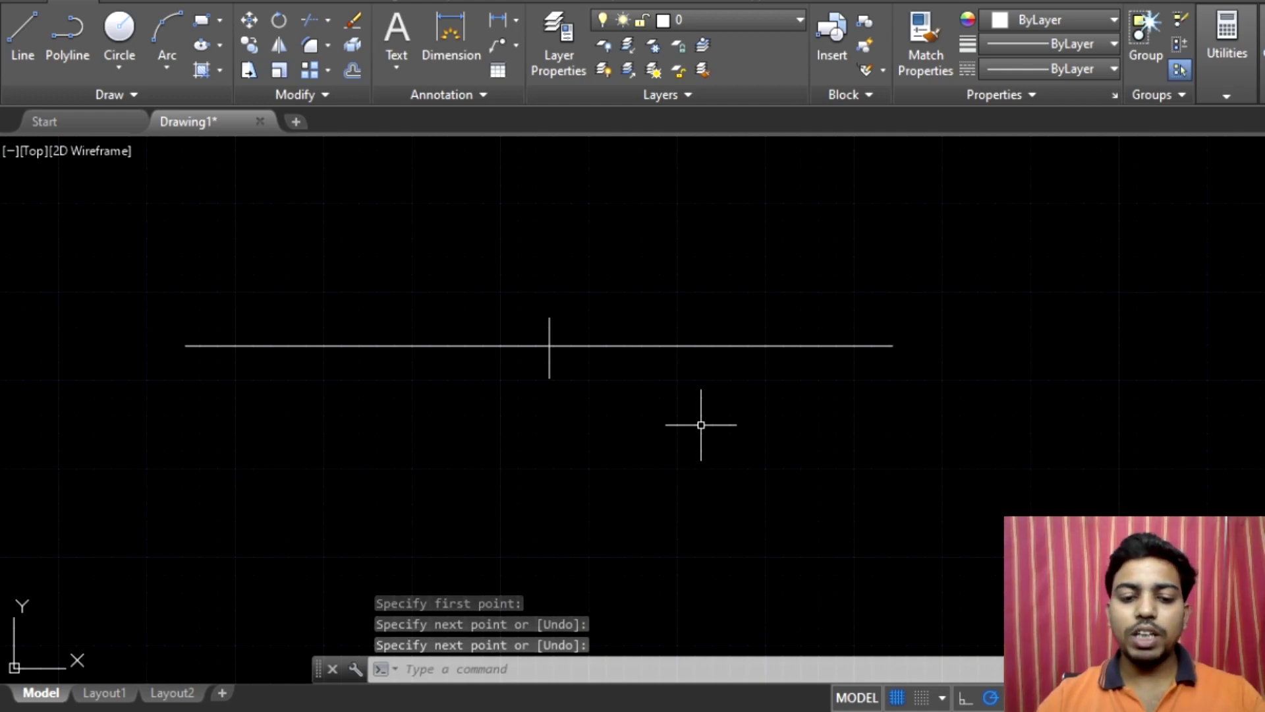
text(TR)
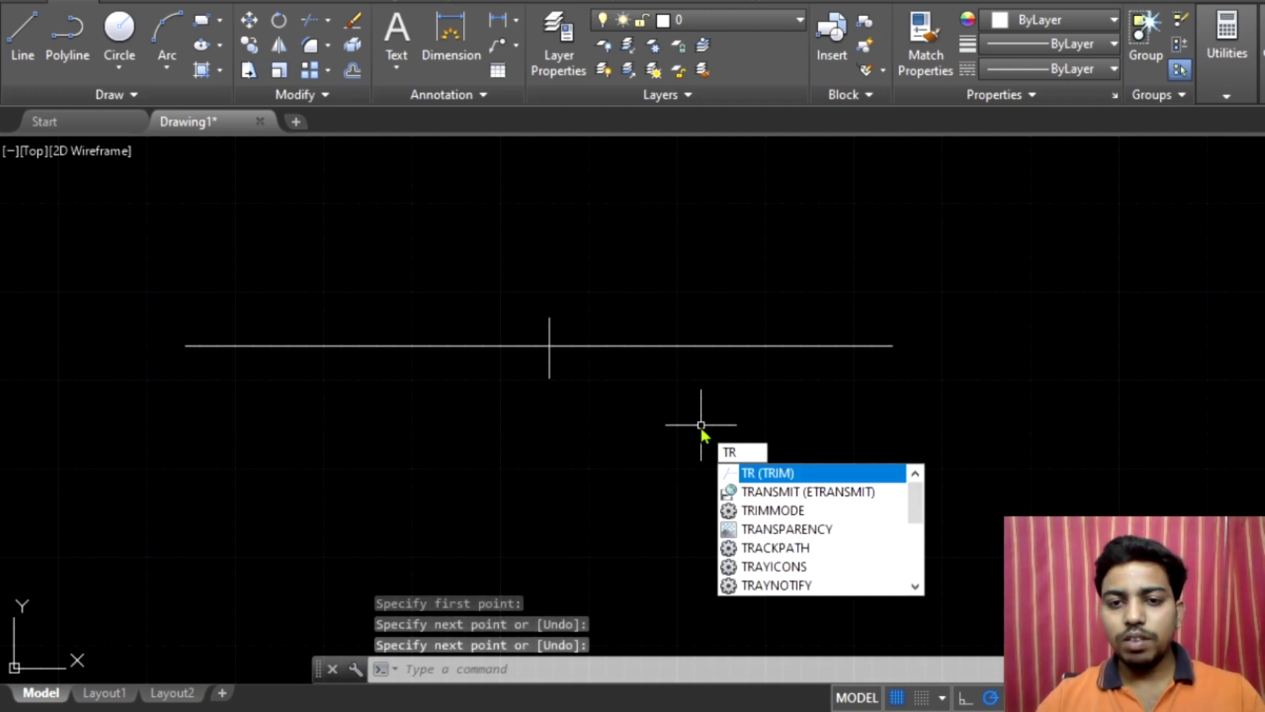
key(Return)
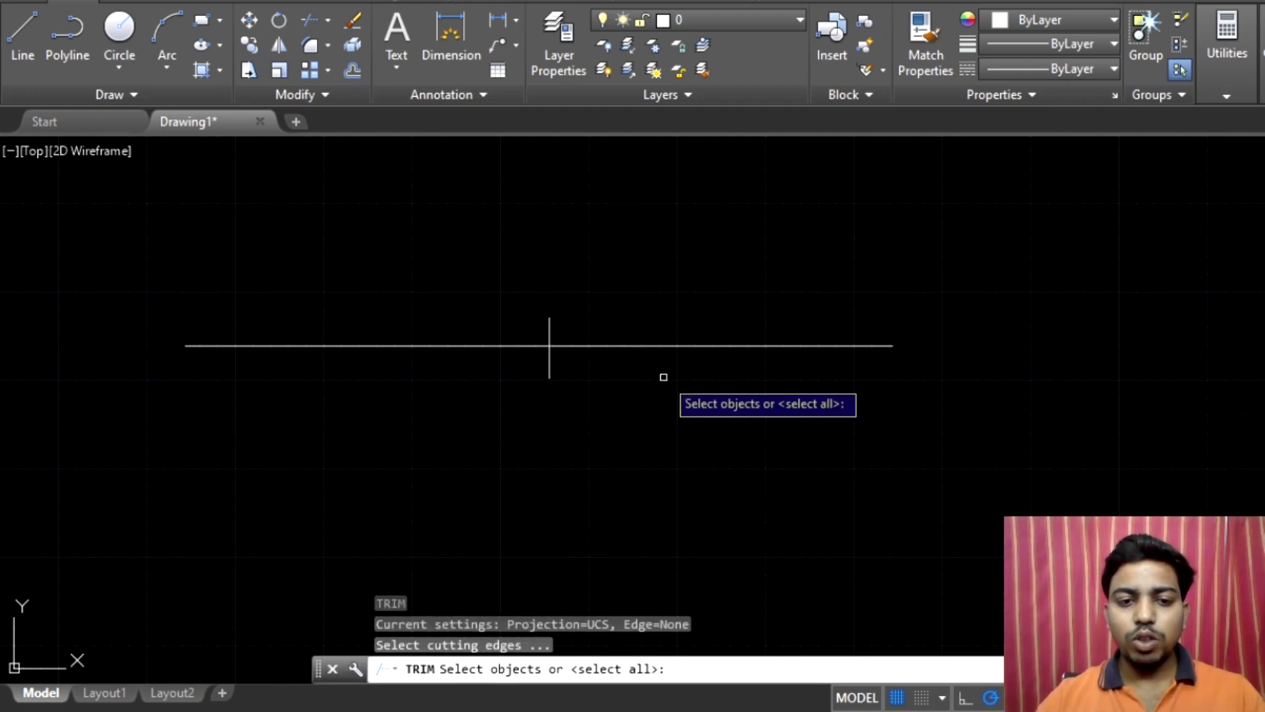
click(646, 345)
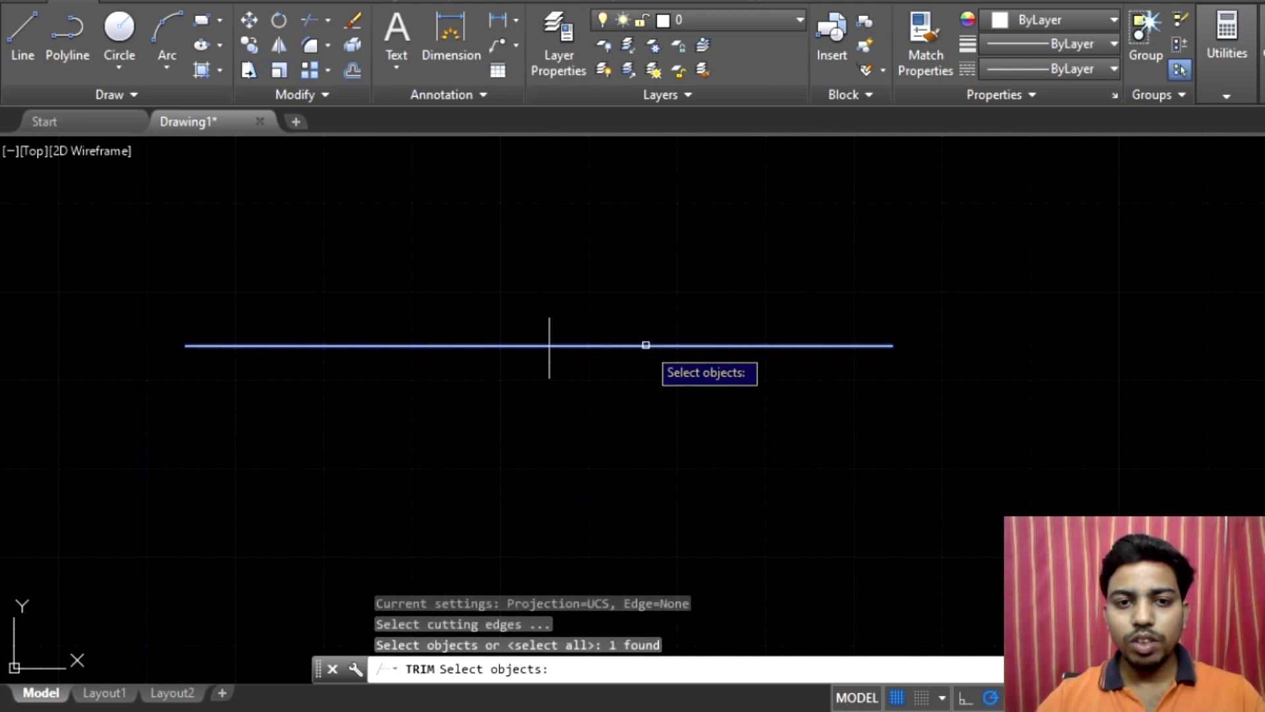
key(Return)
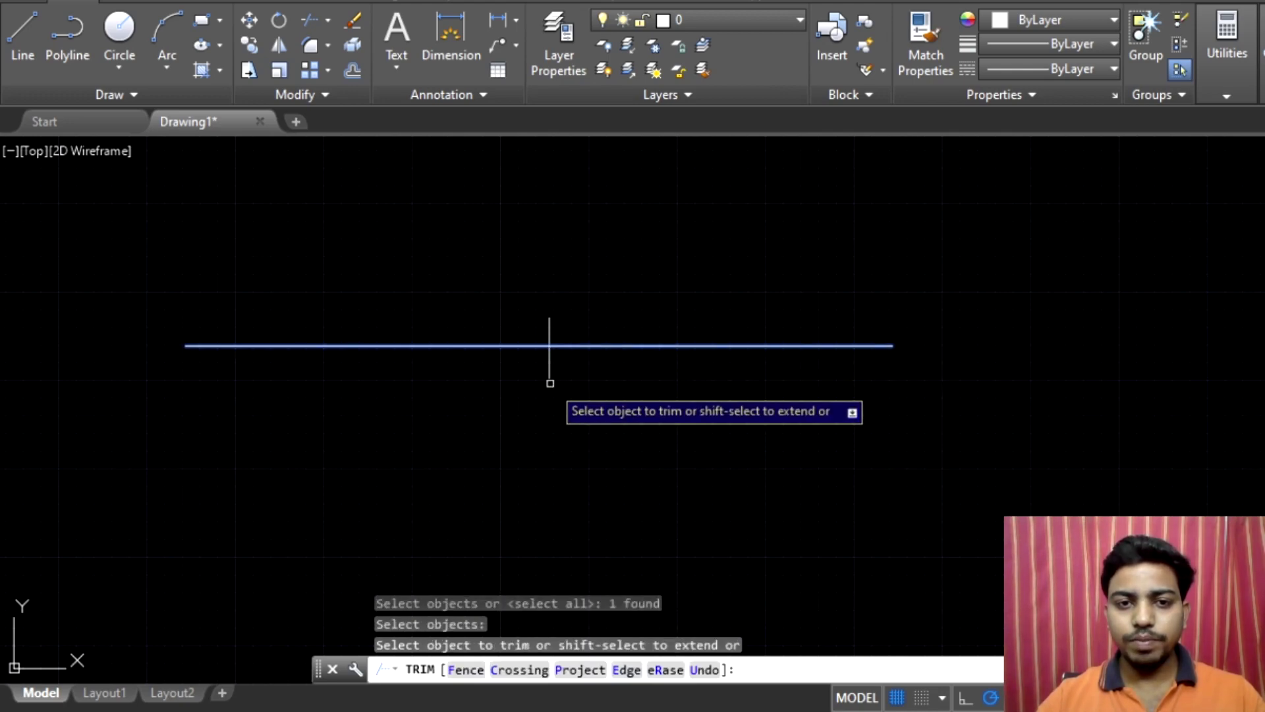
key(Escape)
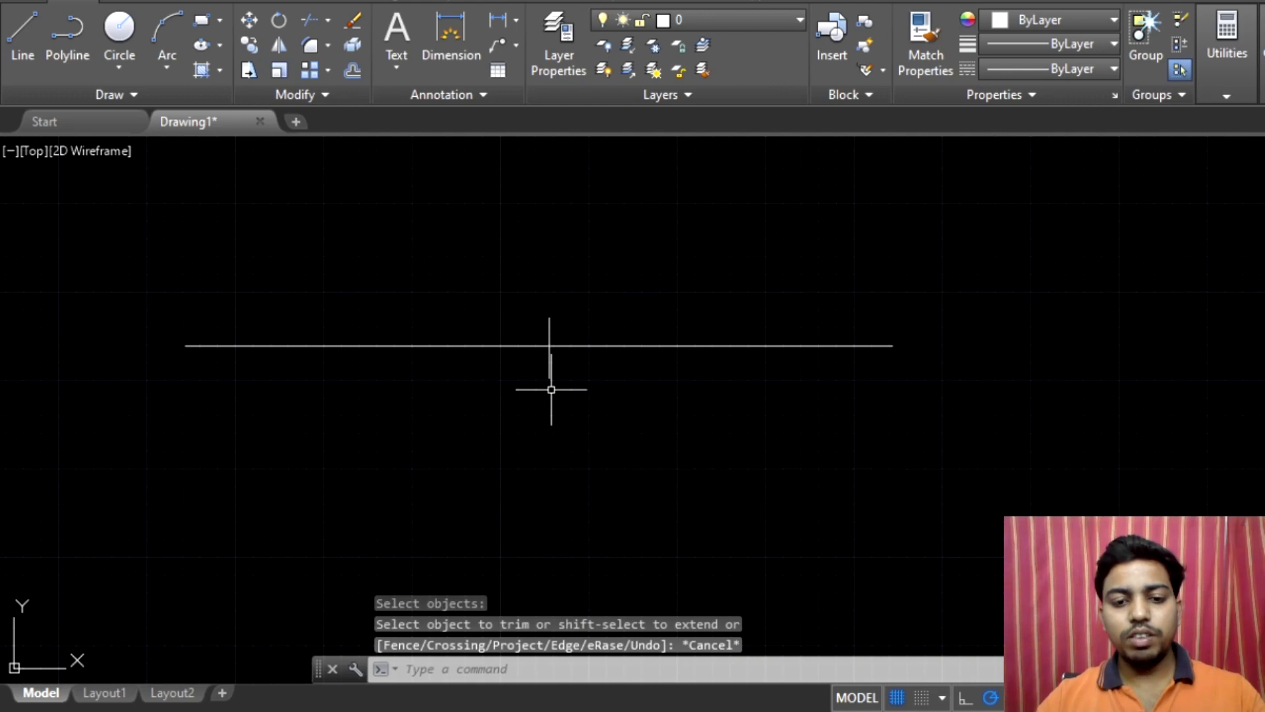
text(tr)
key(Return)
key(Return)
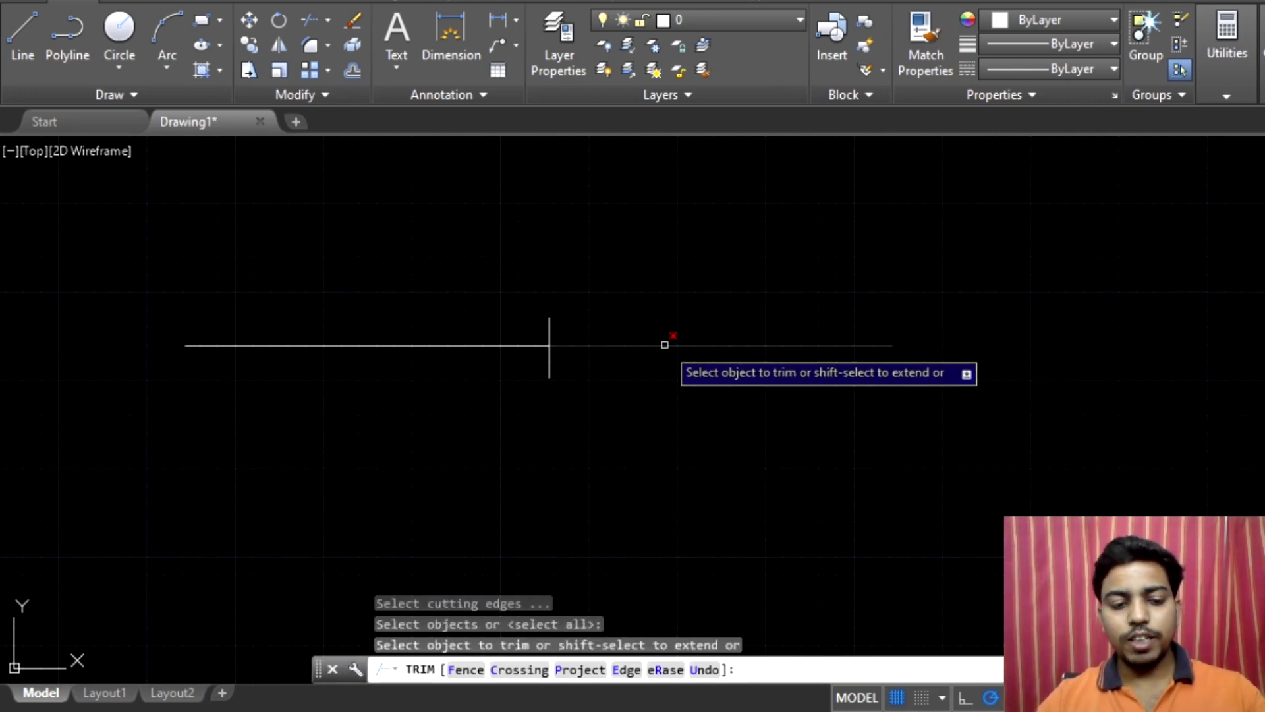
key(Escape)
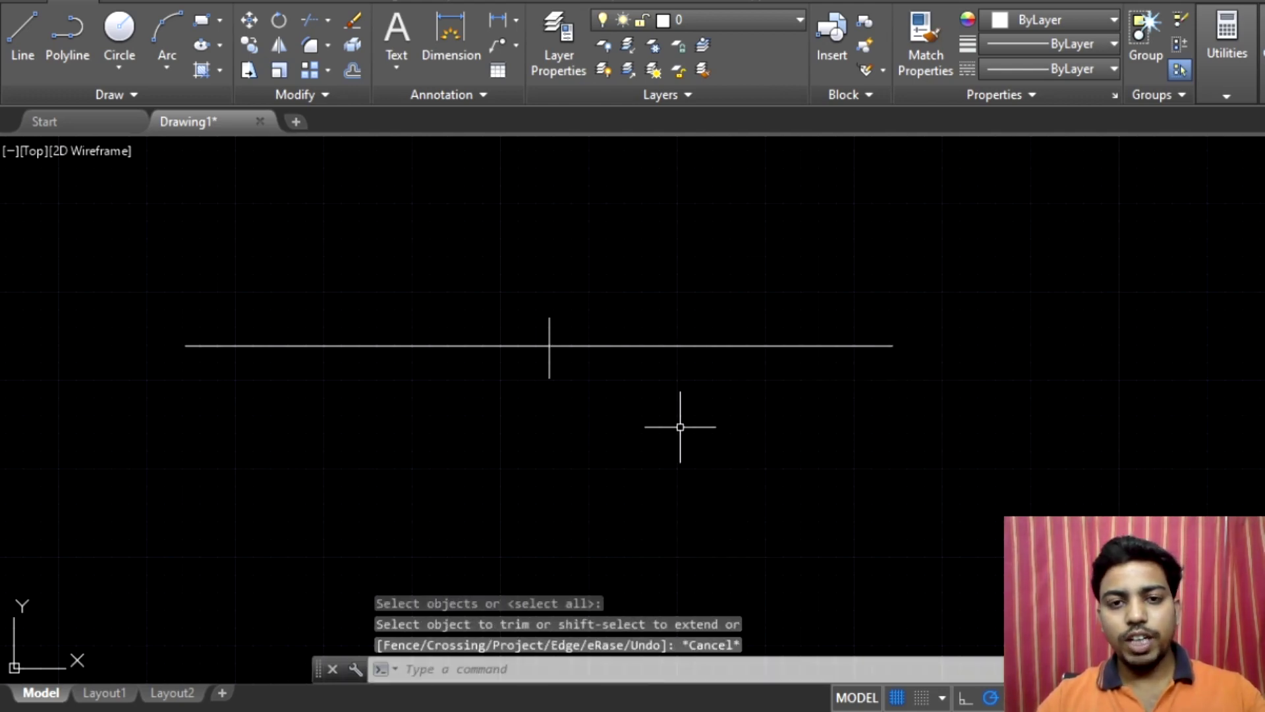
Step: Trim off the horizontal polyline's part to the right of the short vertical line with TRIM, using all objects as cutting edges
click(576, 661)
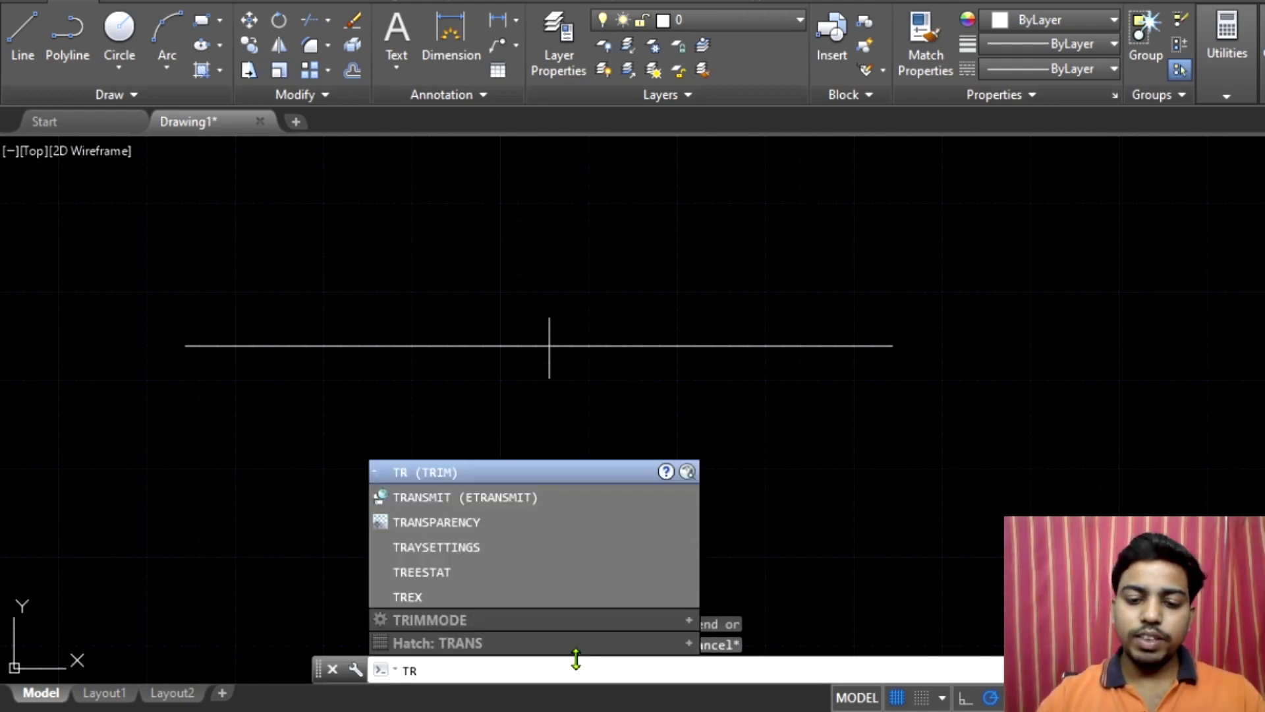
text(trim)
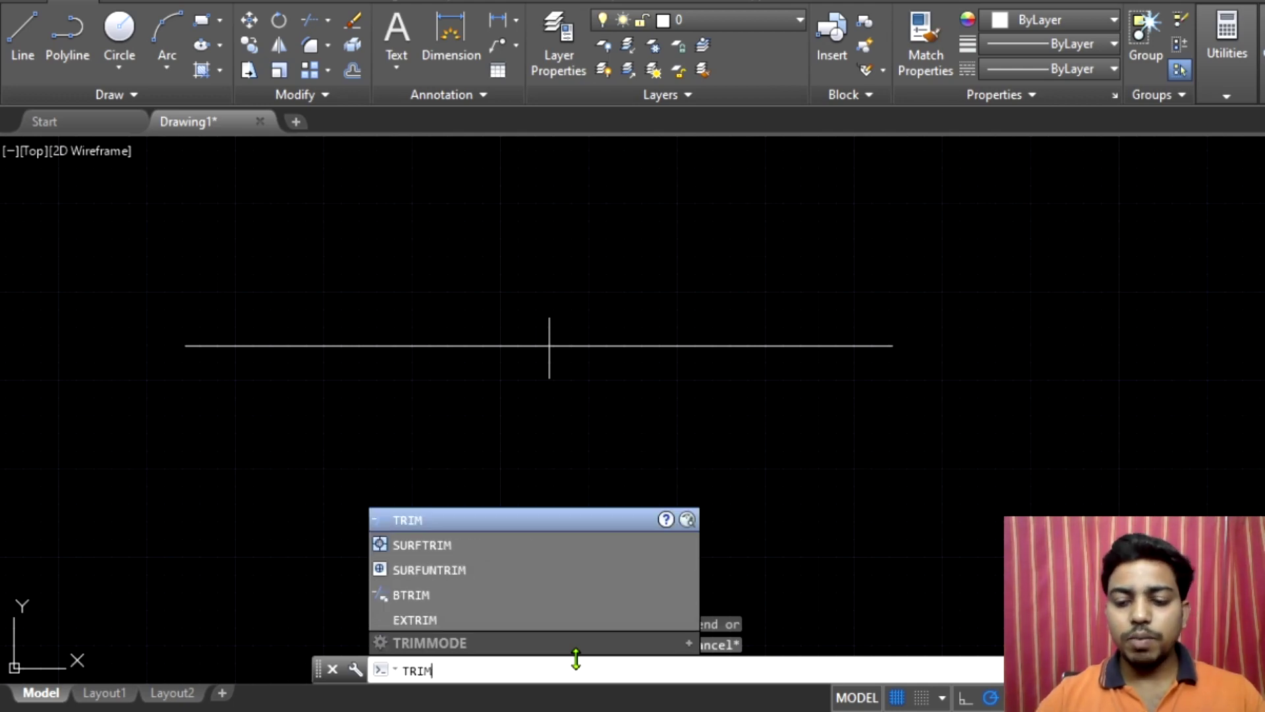
key(Return)
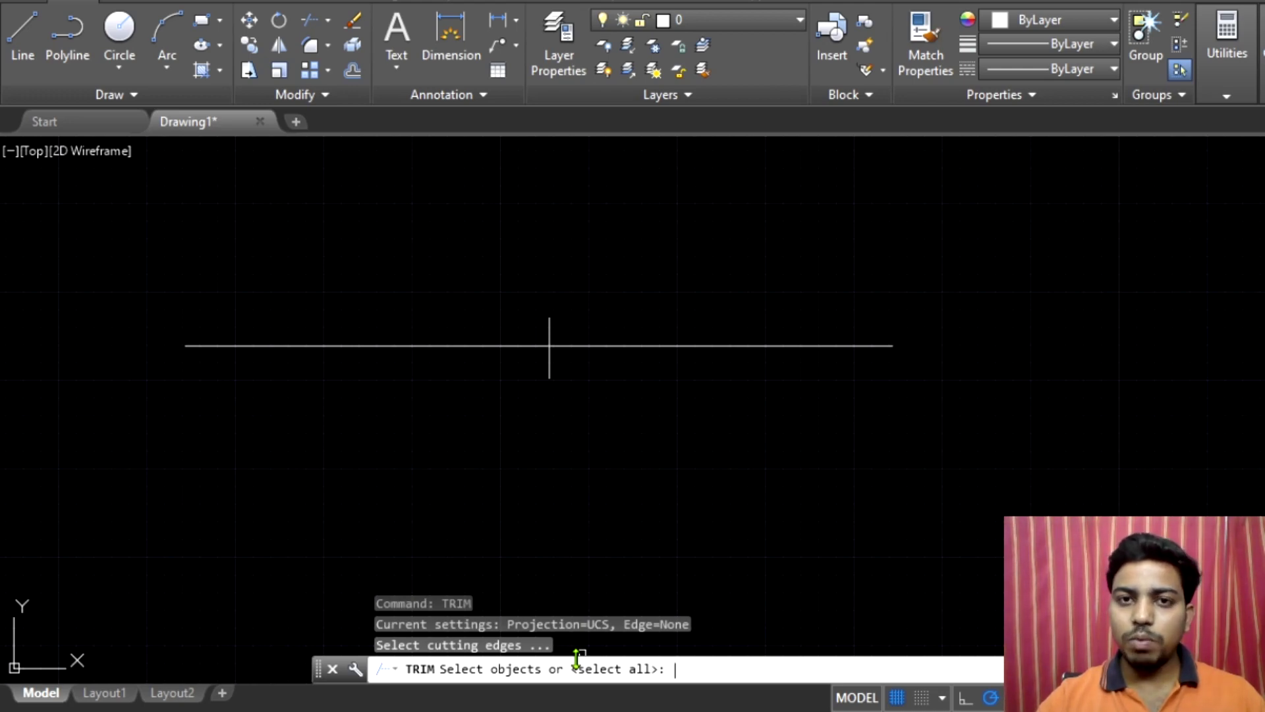
key(Return)
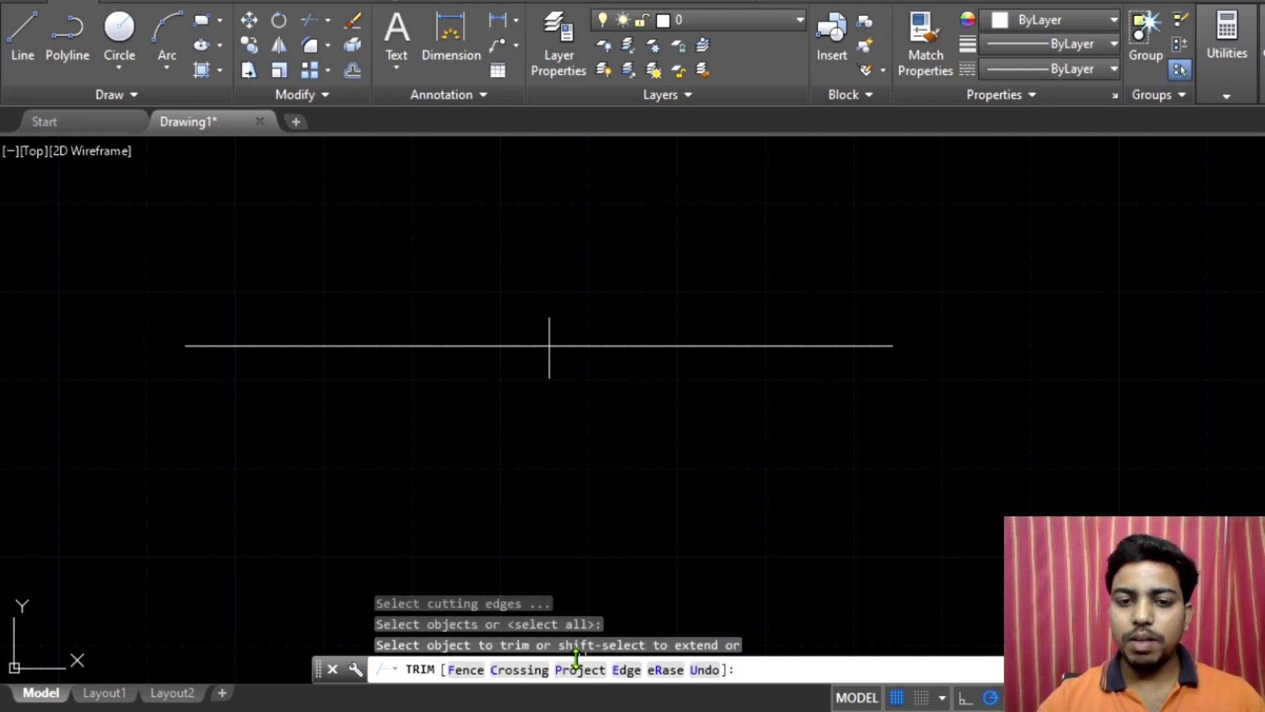
click(684, 343)
key(Return)
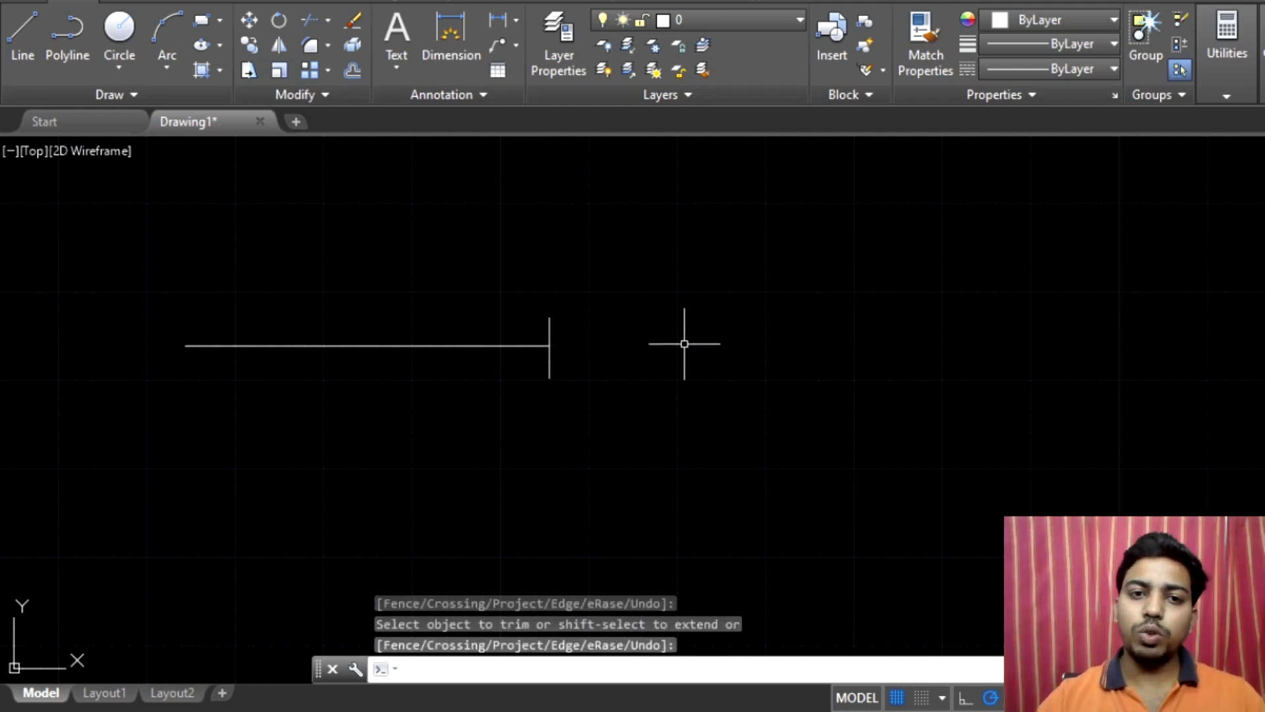
Step: Delete the short vertical line in the drawing and read on through the TRIM steps in the PDF notes
click(592, 375)
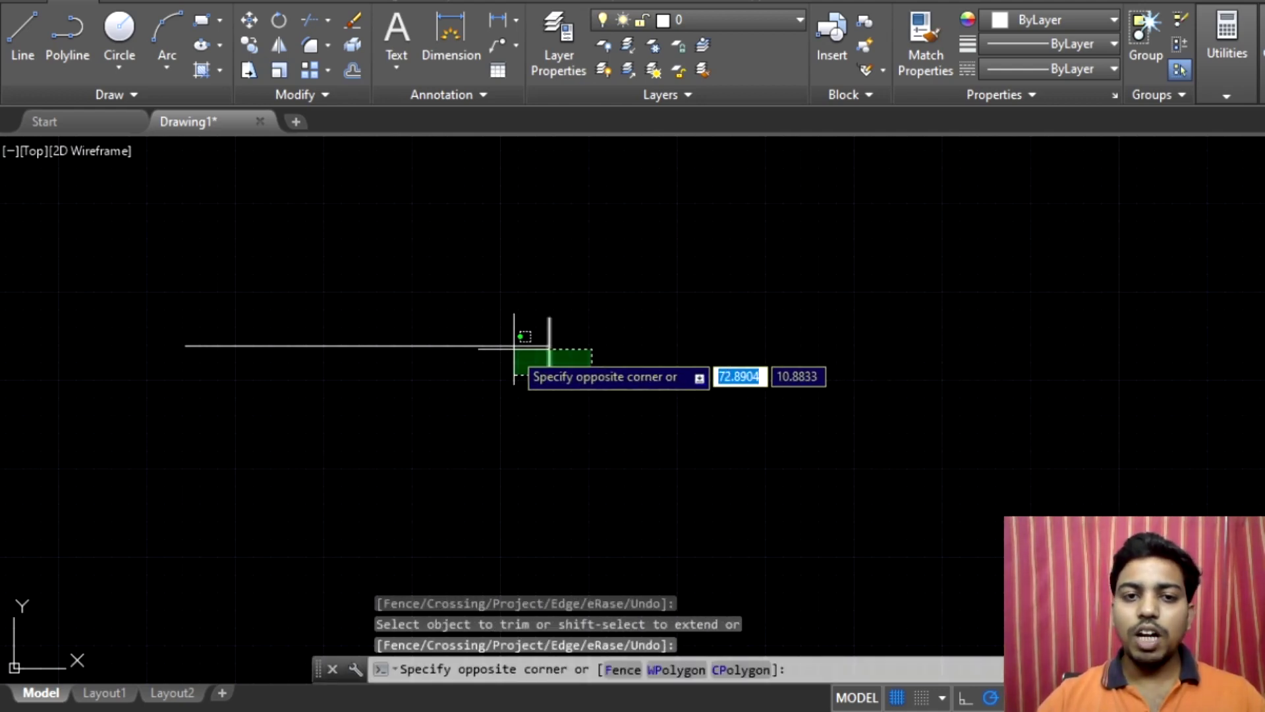
click(498, 364)
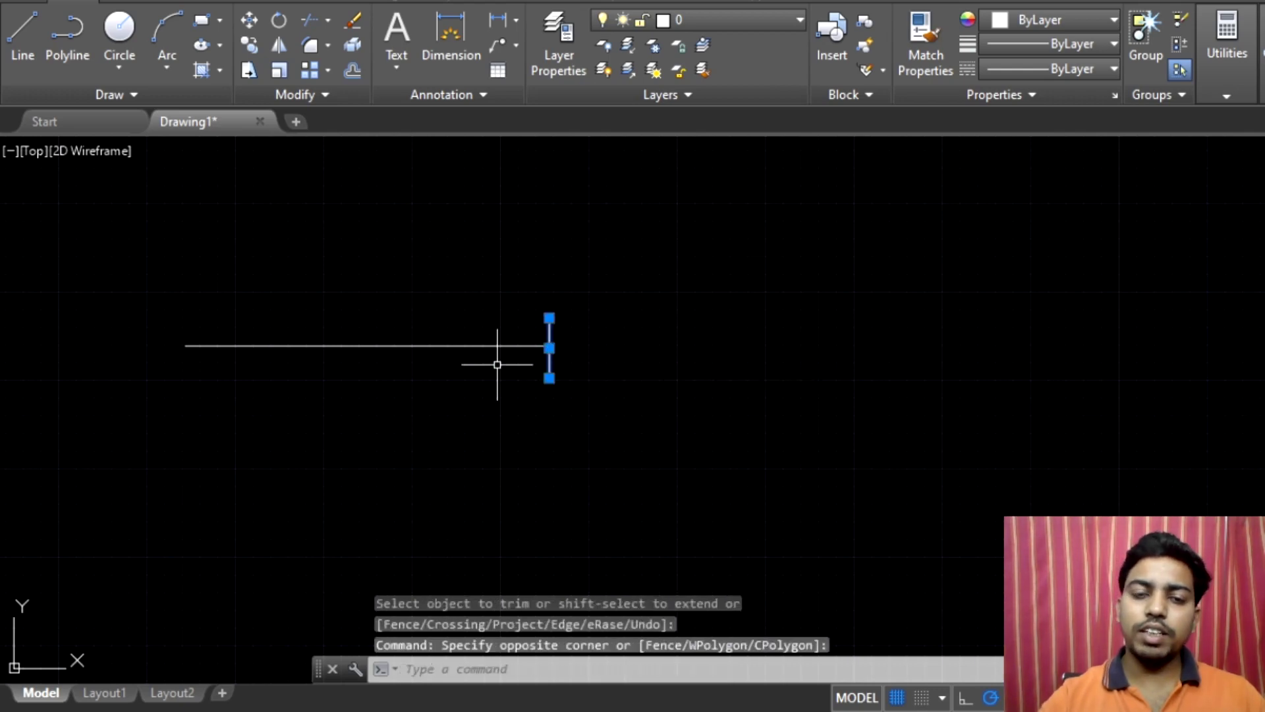
key(Delete)
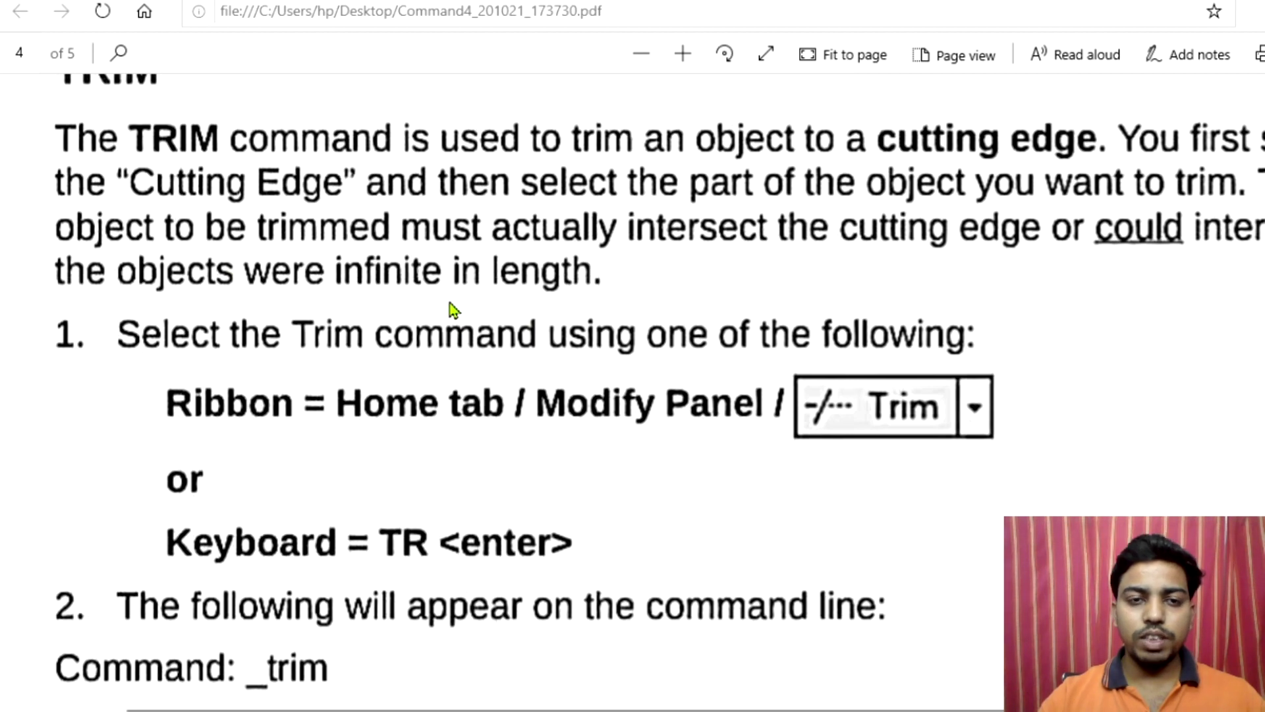
scroll(612, 307, down, 1)
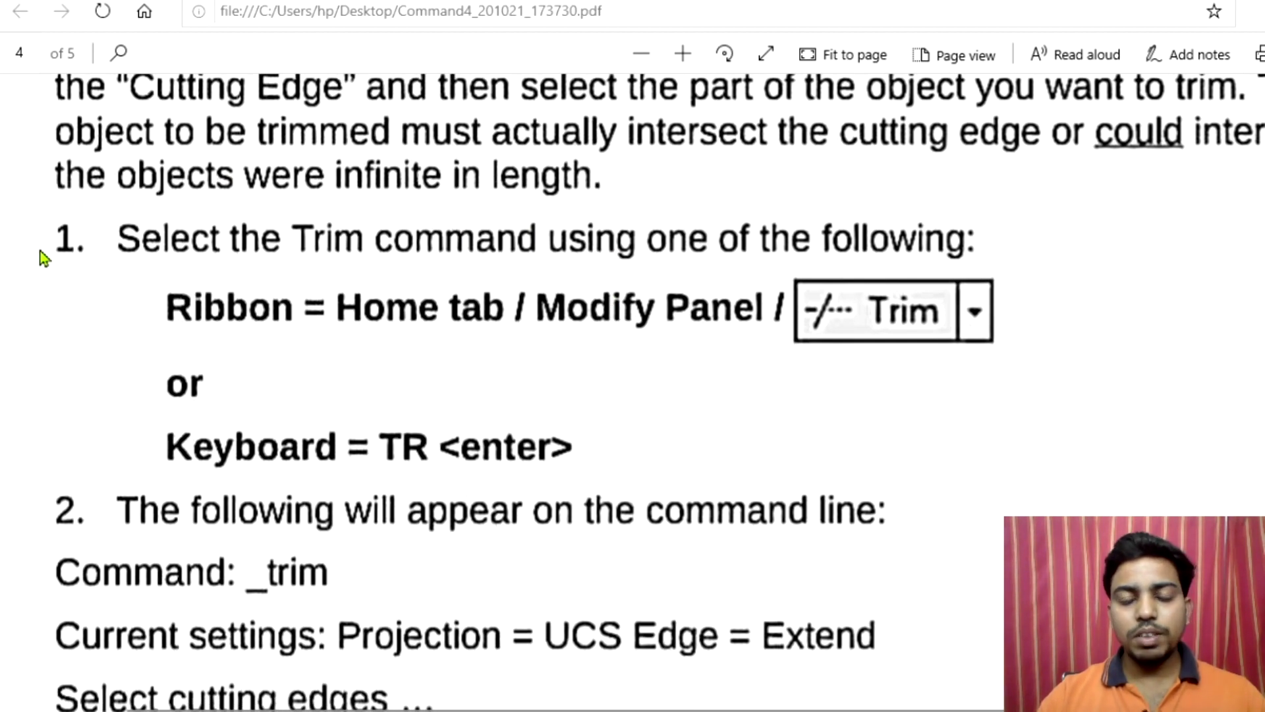
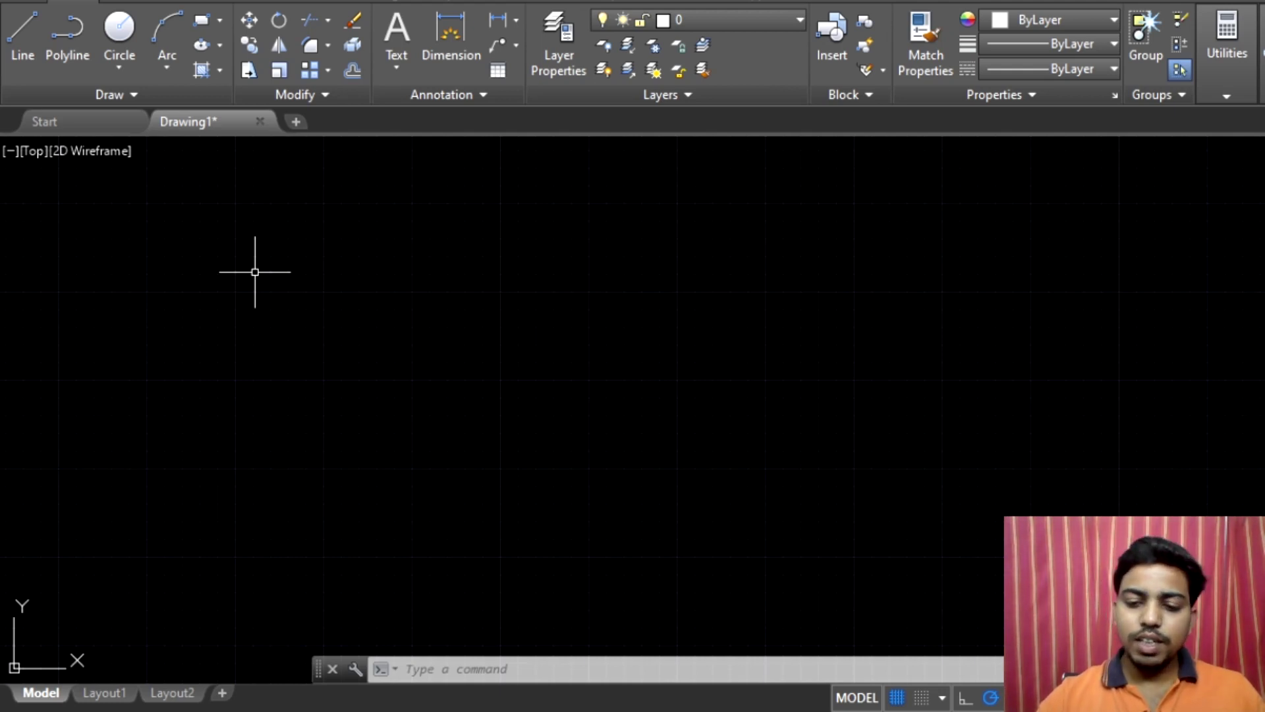
Step: Draw a closed rectangle about 6.5 units high with PLINE in the empty AutoCAD drawing, as one continuous polyline
text(pl)
key(Return)
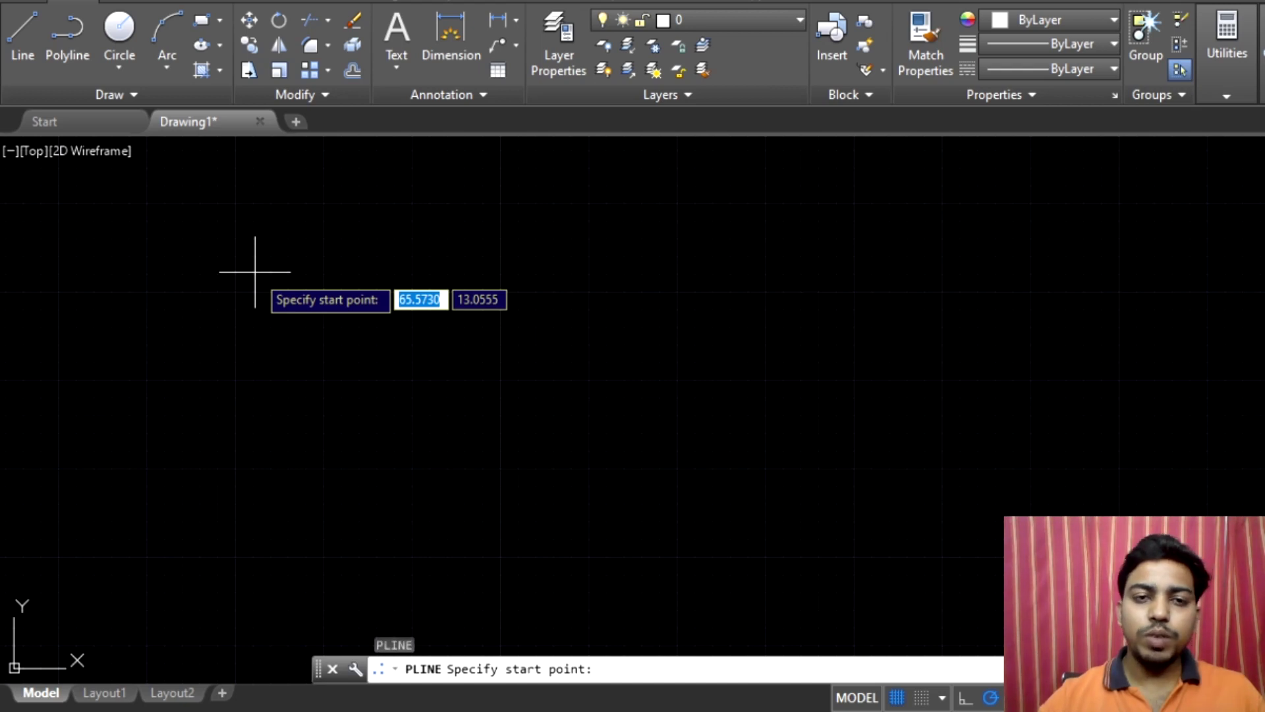
click(405, 226)
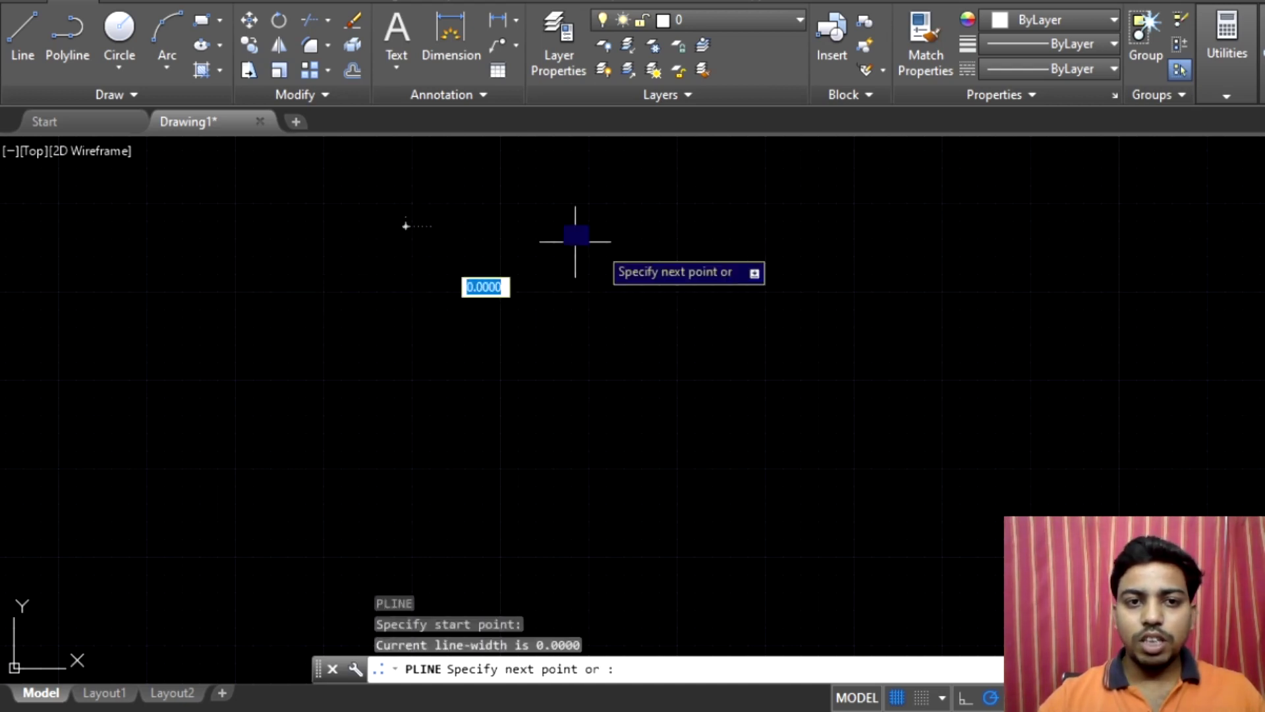
click(808, 238)
key(ctrl+z)
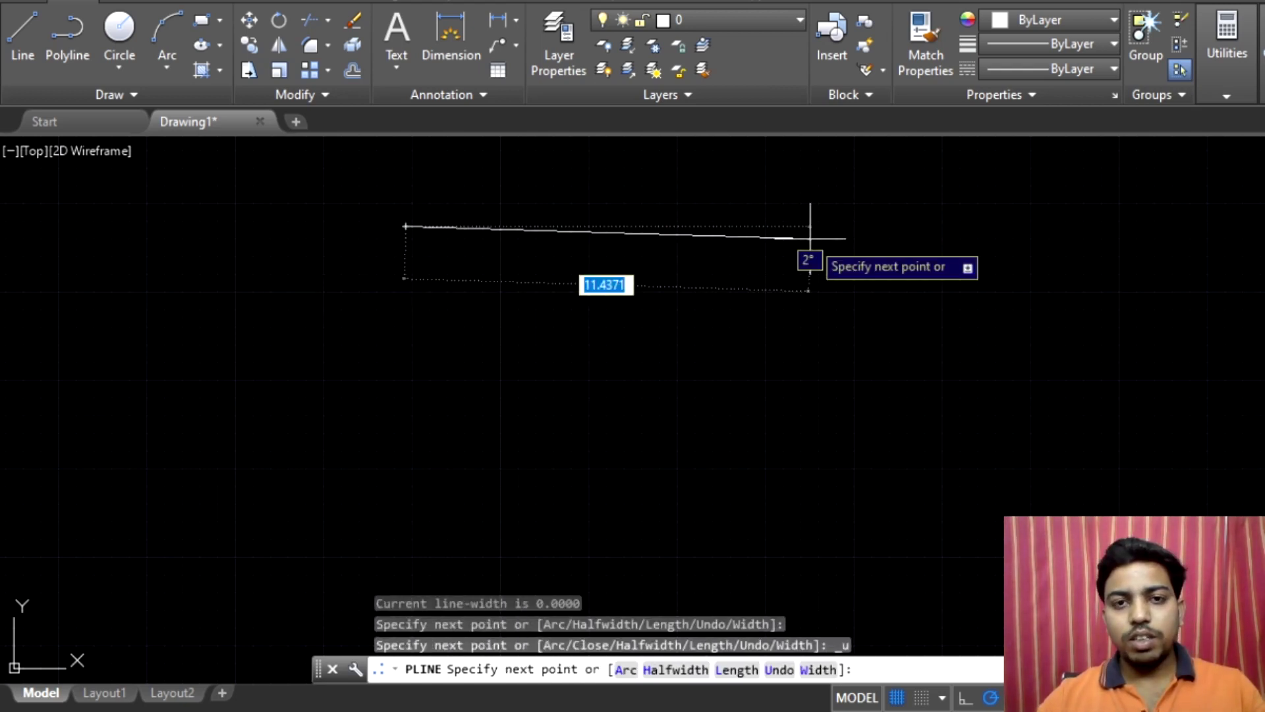
click(869, 226)
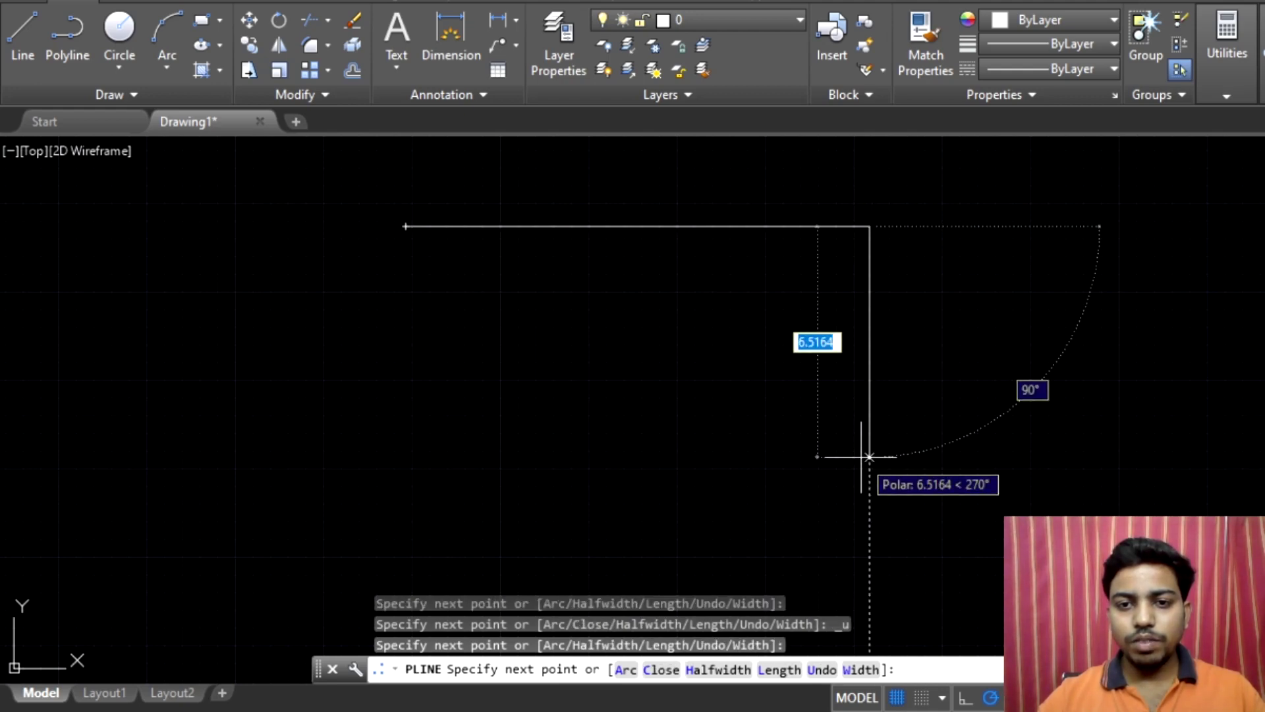
click(406, 454)
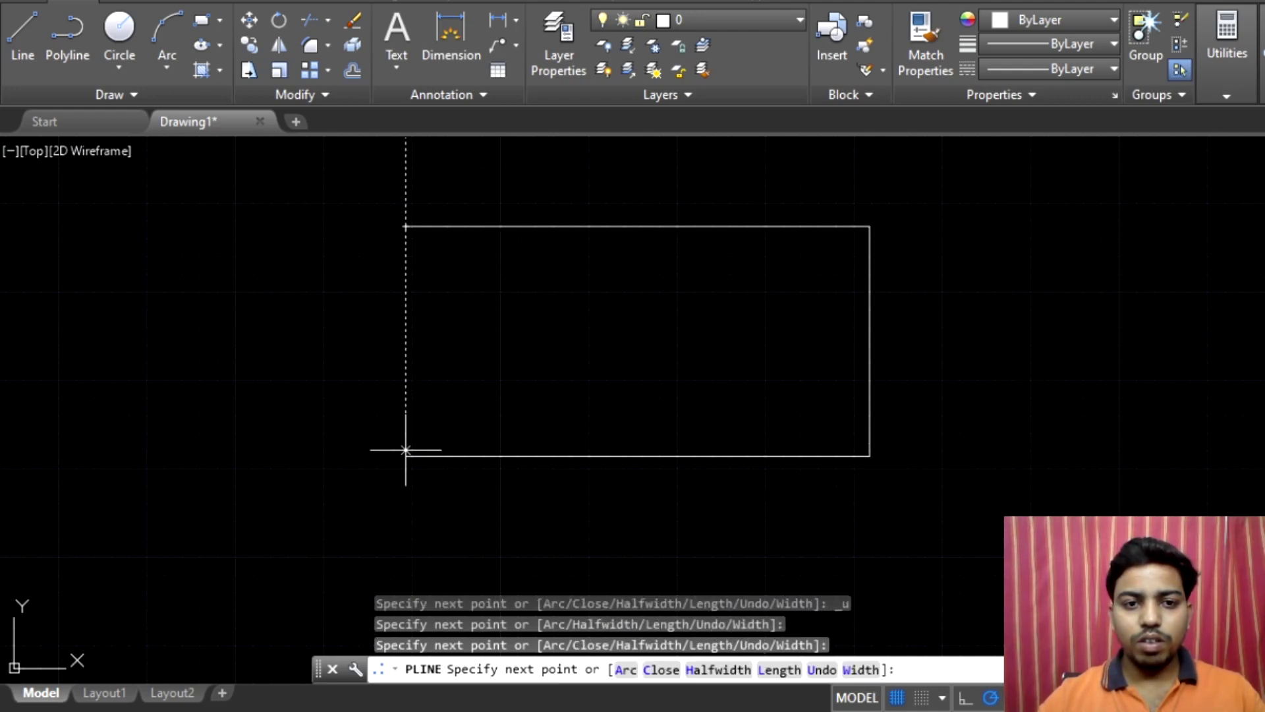
click(405, 227)
key(Return)
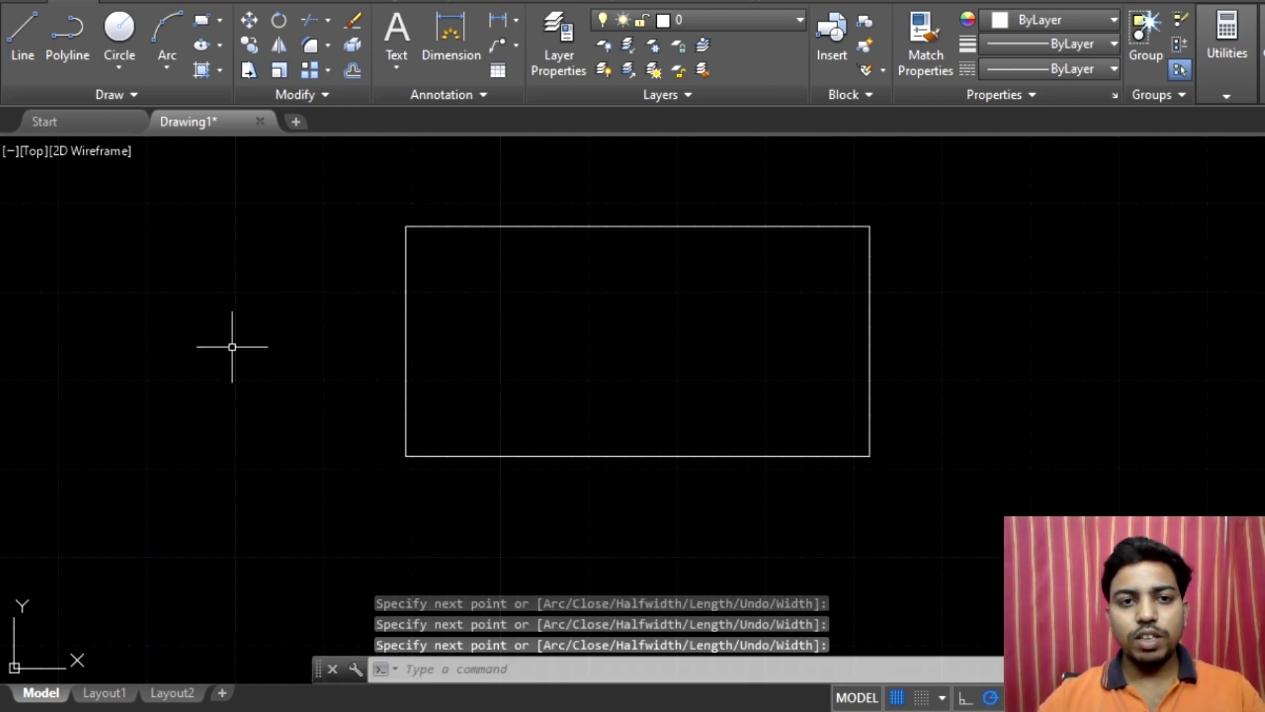
Step: Examine the rectangle's object type and whether its sides select together, leaving it unselected
middle_drag(658, 300, 458, 281)
click(433, 226)
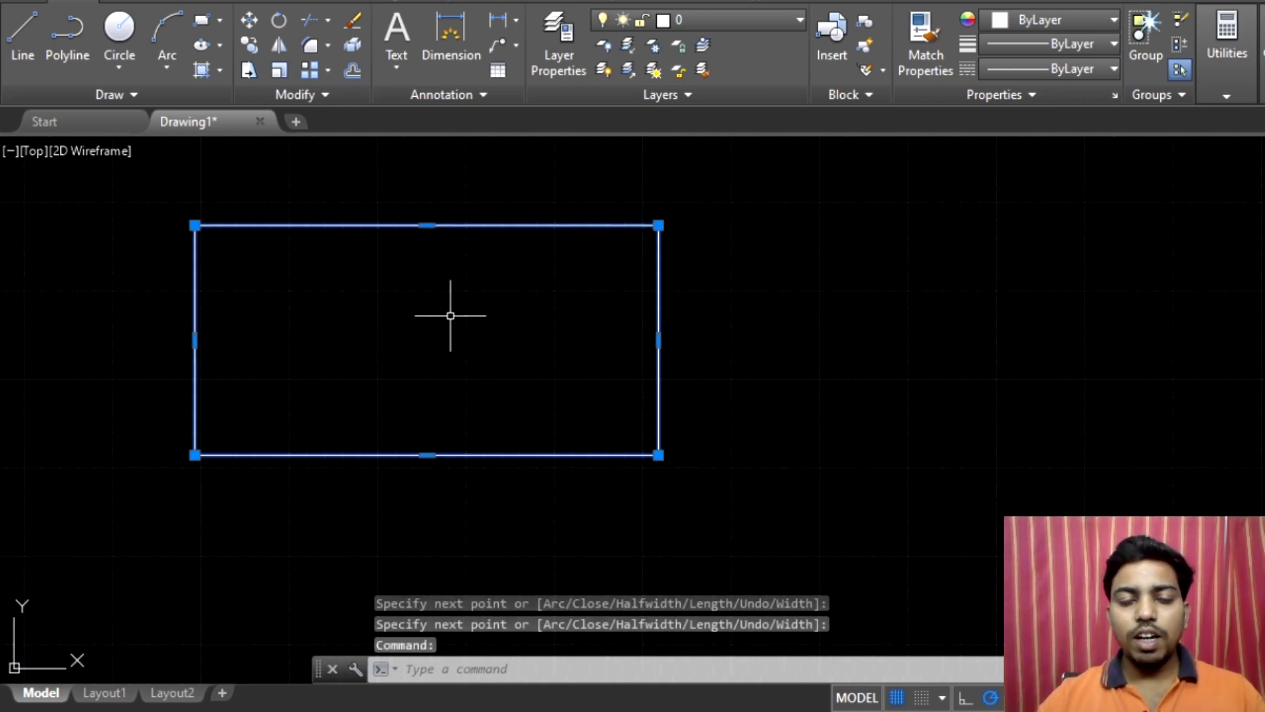
key(Escape)
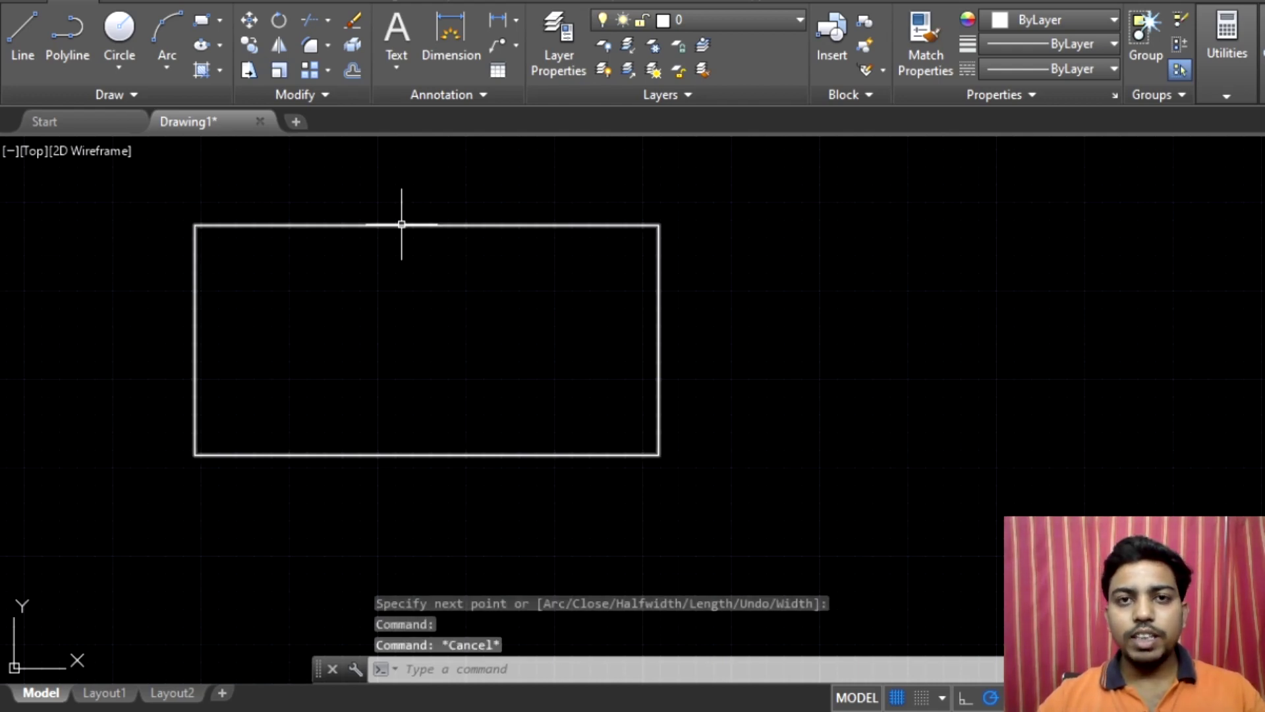
mouse_move(401, 224)
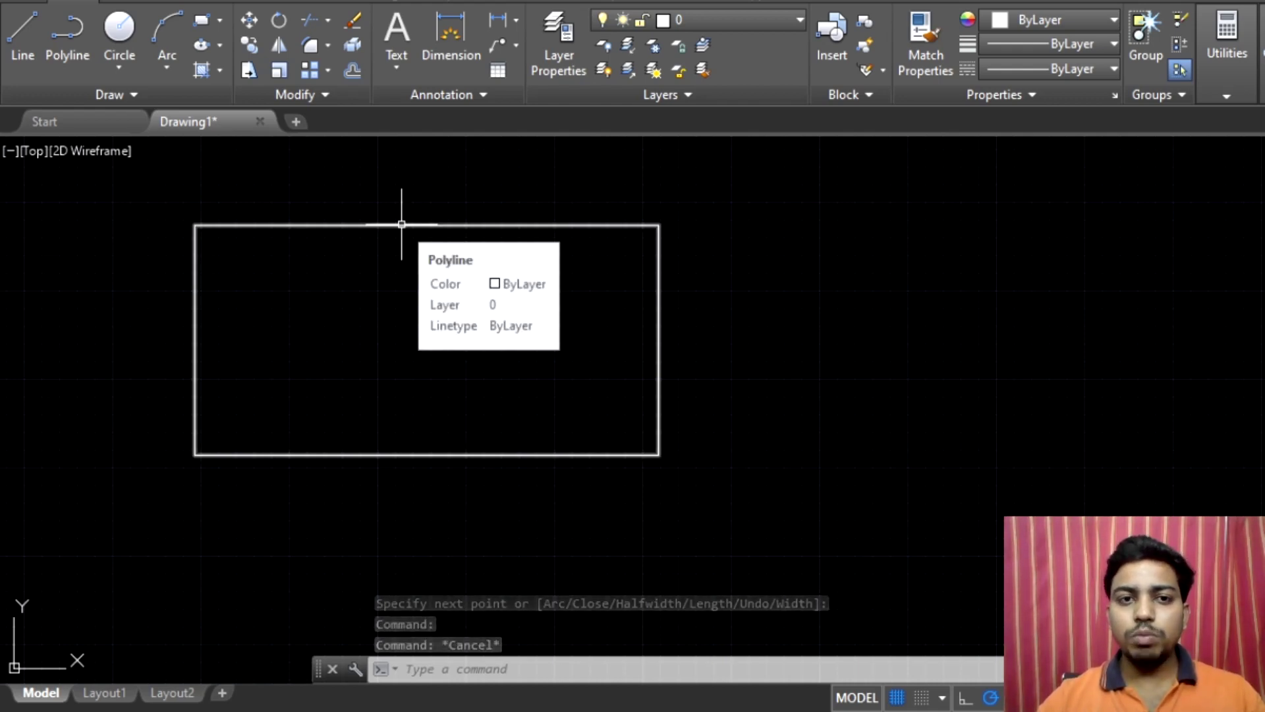
click(325, 224)
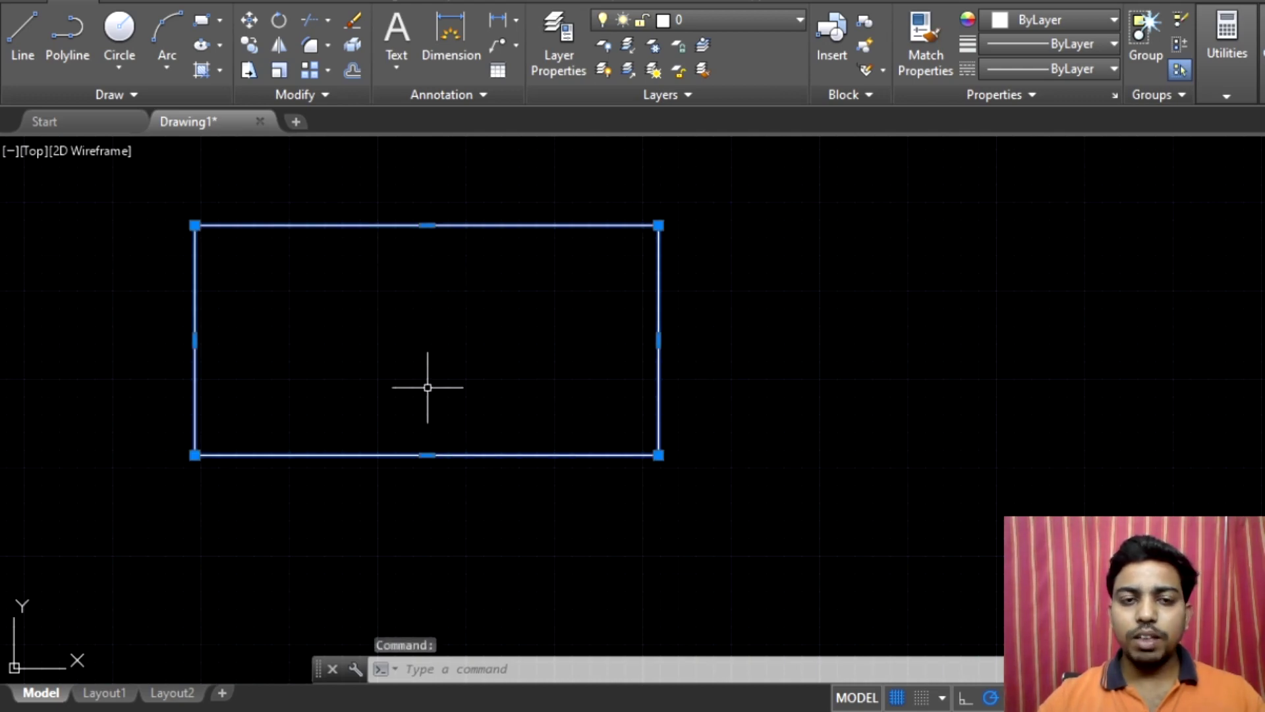
key(Escape)
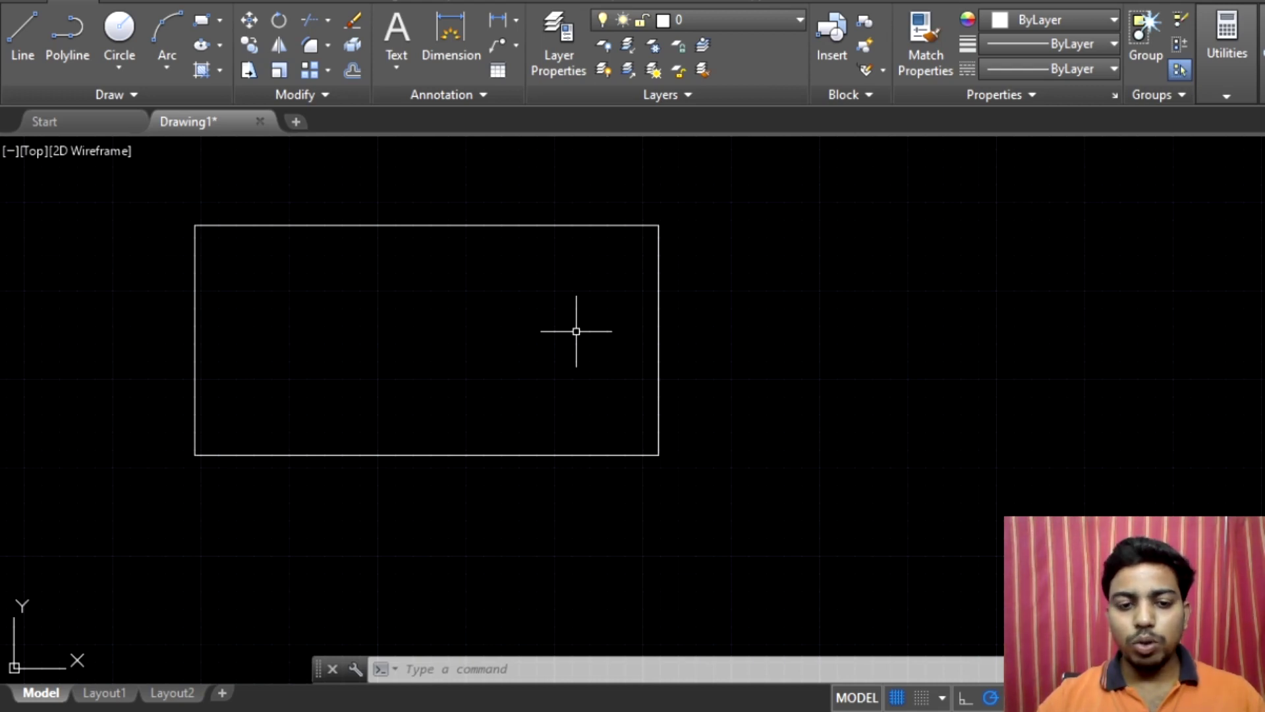
Step: Explode the polyline rectangle into separate line segments with the EXPLODE command (alias X)
click(432, 672)
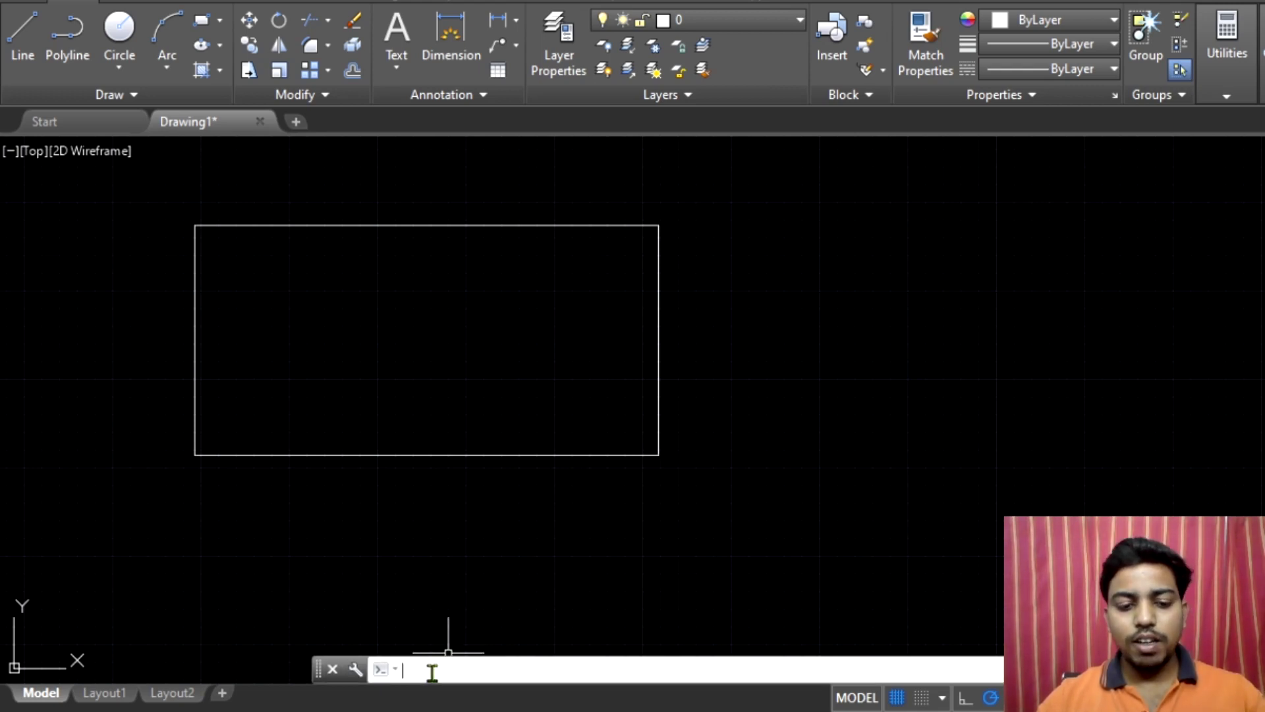
text(ex)
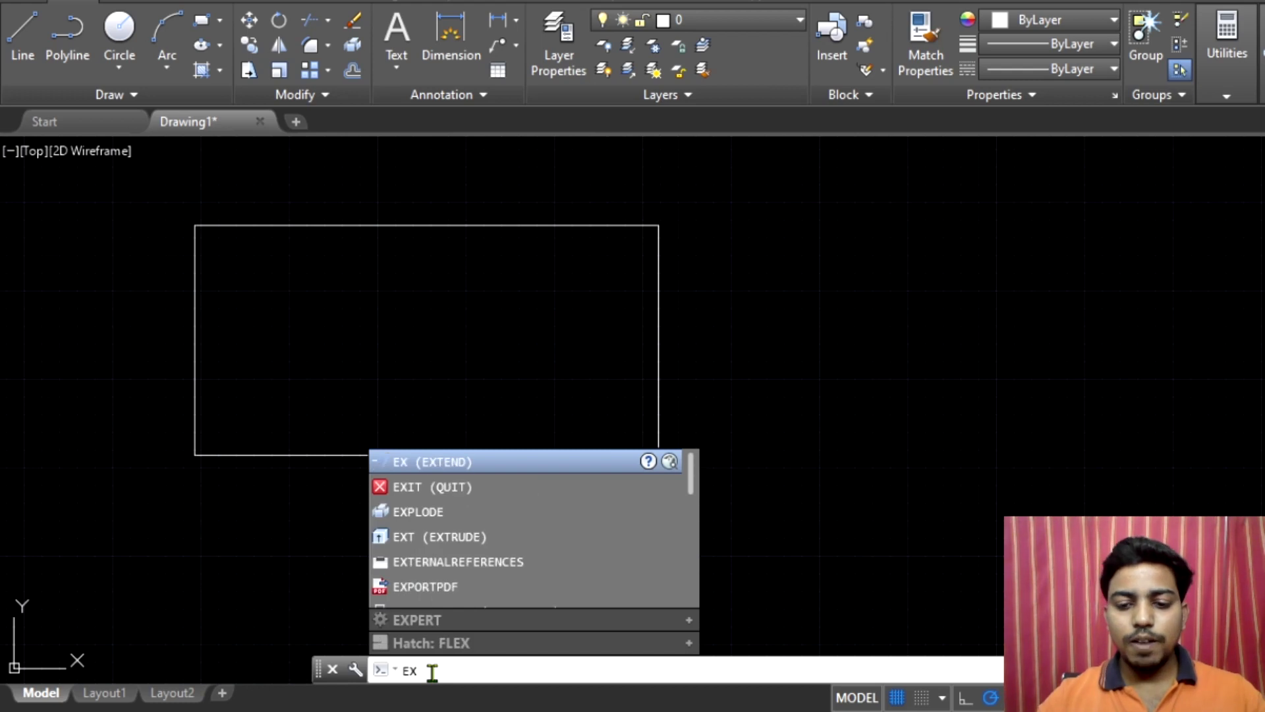
text(plode)
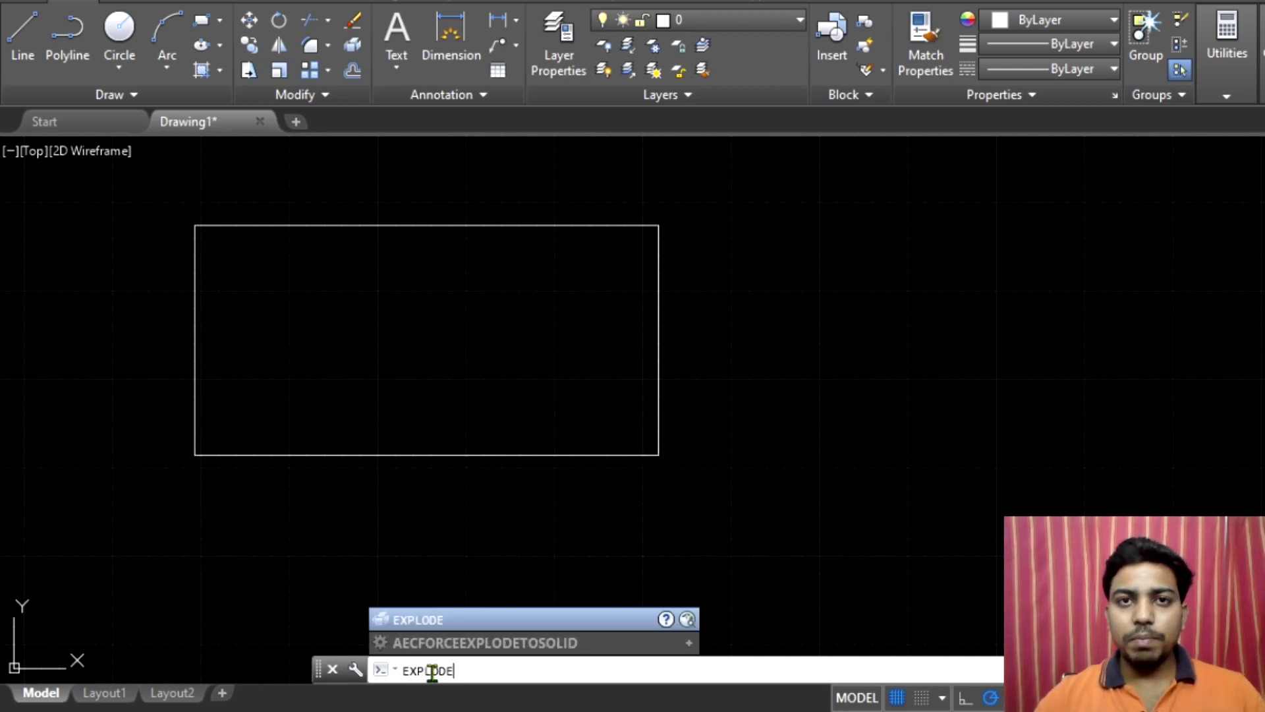
key(BackSpace)
key(BackSpace)
key(BackSpace)
key(BackSpace)
key(BackSpace)
key(BackSpace)
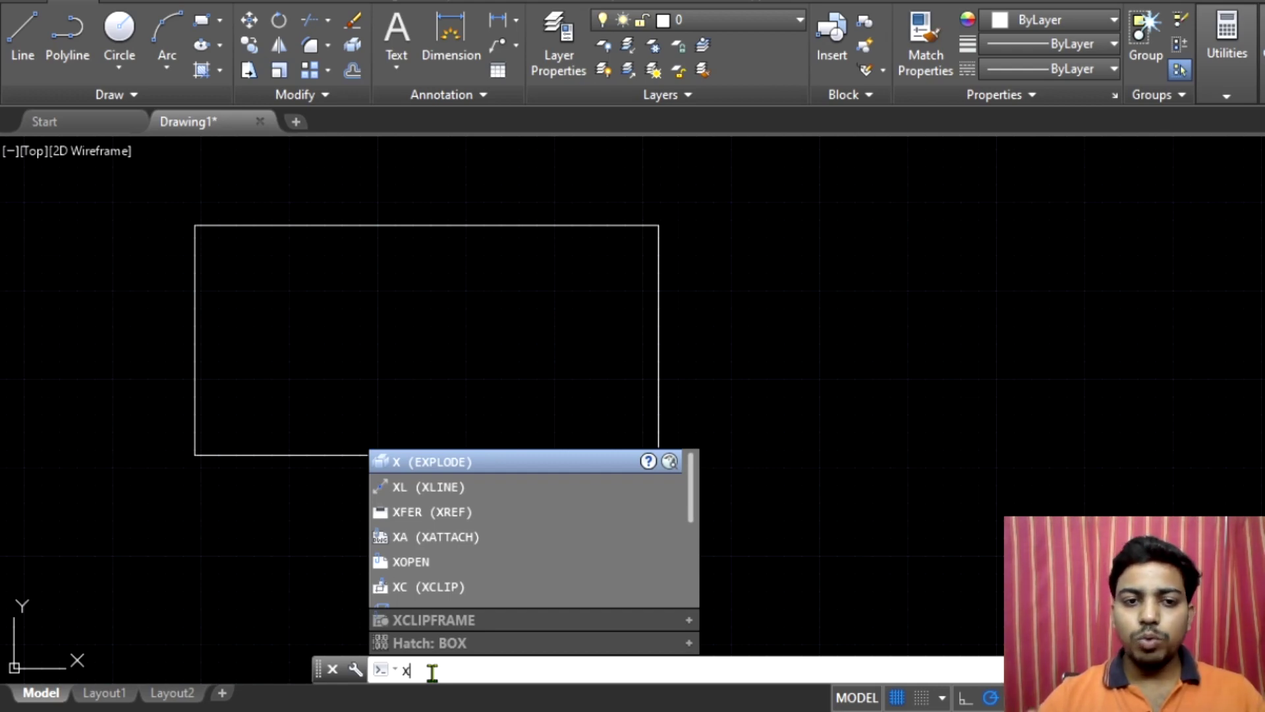
key(Return)
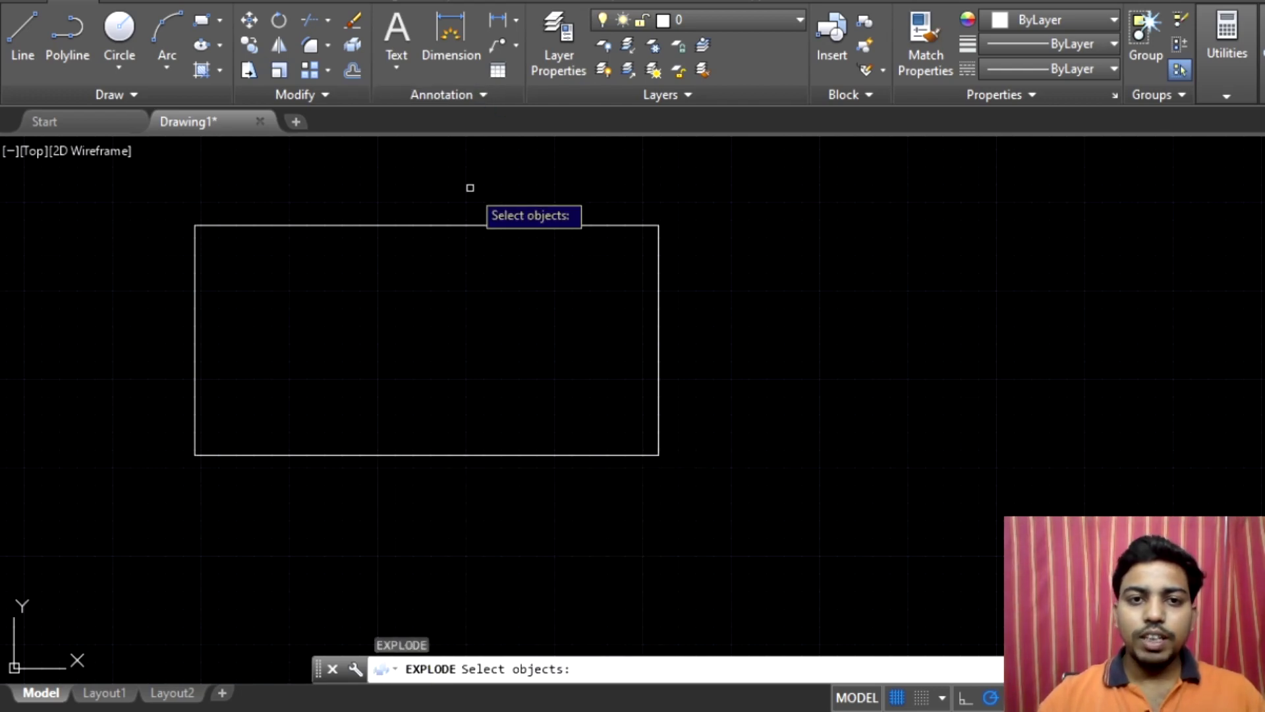
click(423, 224)
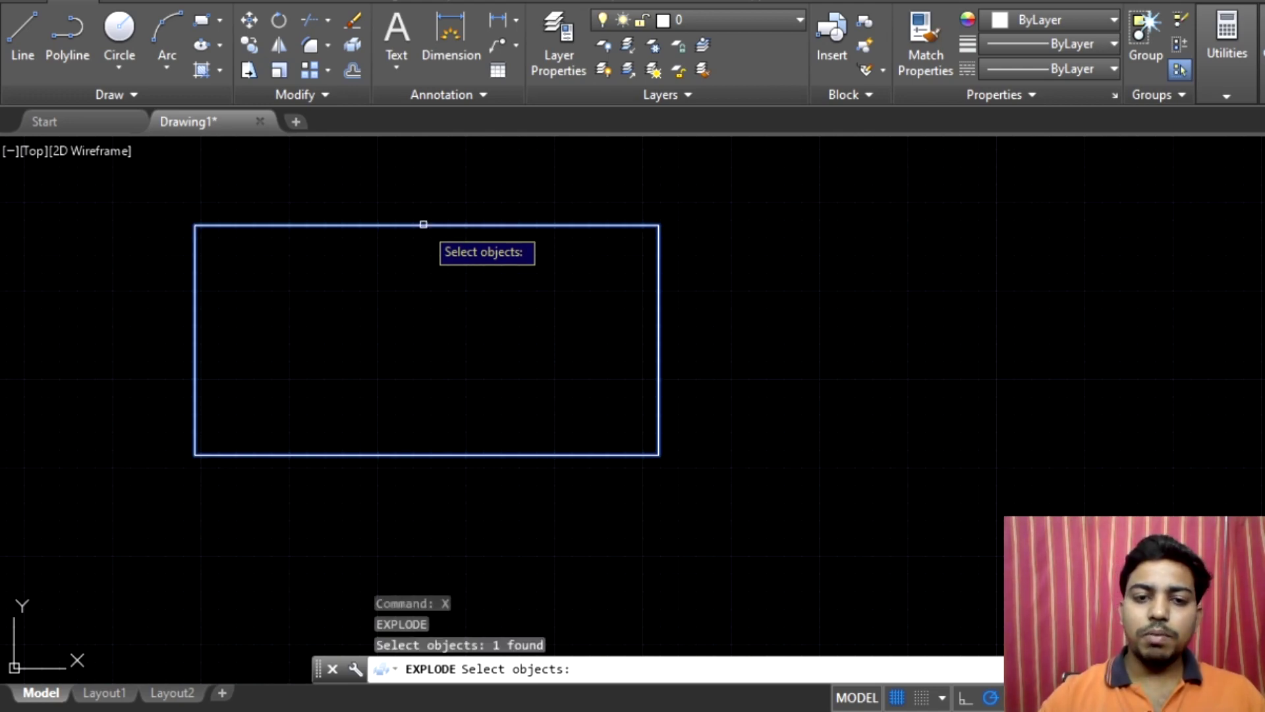
key(Return)
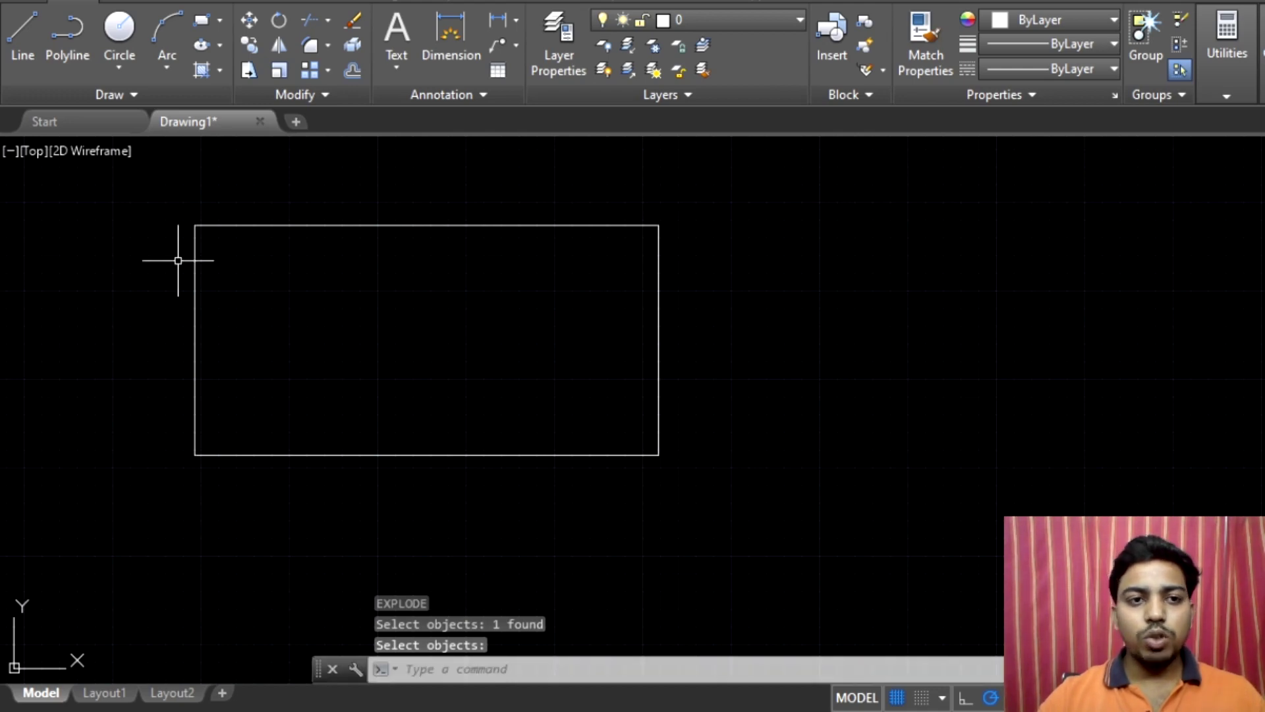
Step: Check whether the exploded rectangle's top, bottom, left and right sides select individually, leaving all four unselected
click(416, 224)
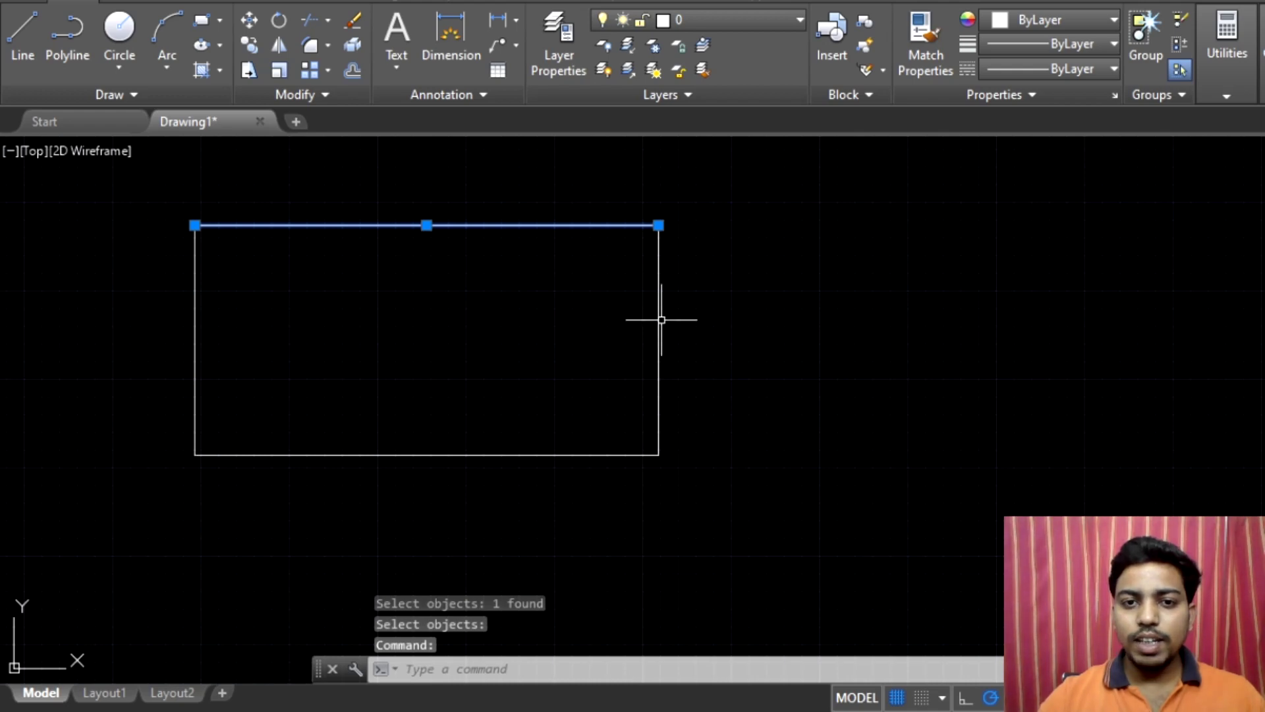
click(401, 455)
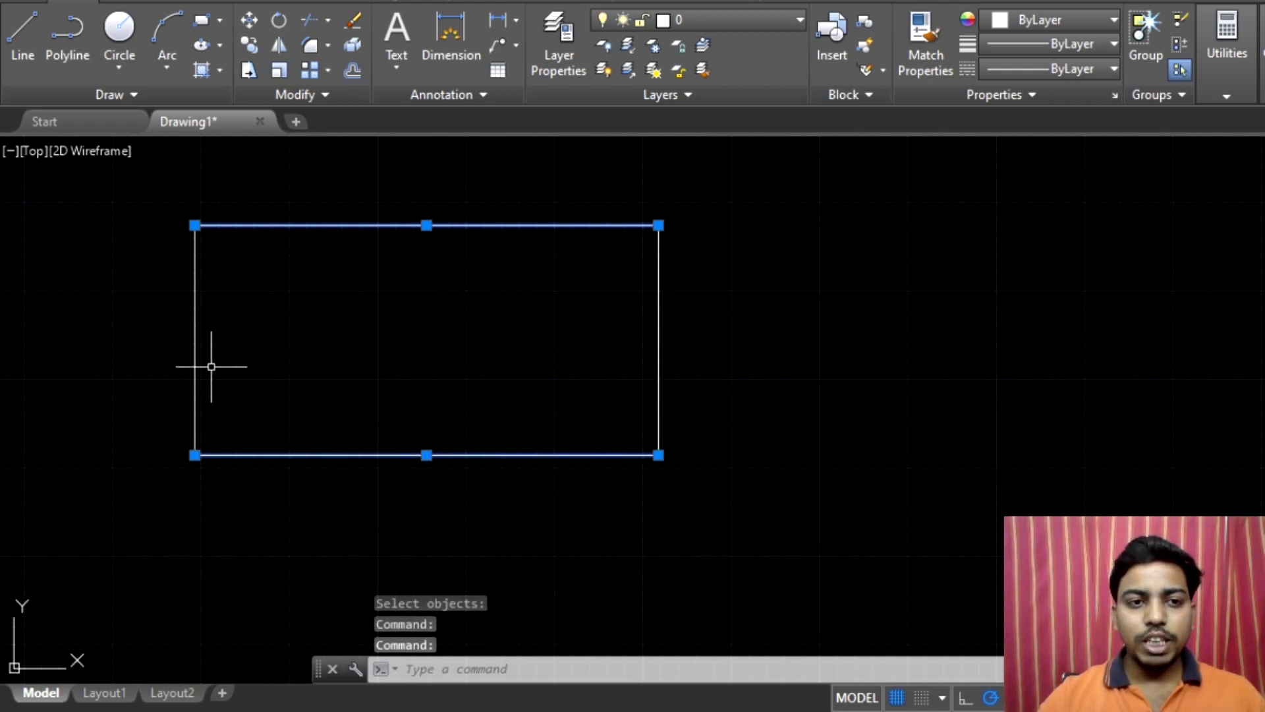
click(195, 350)
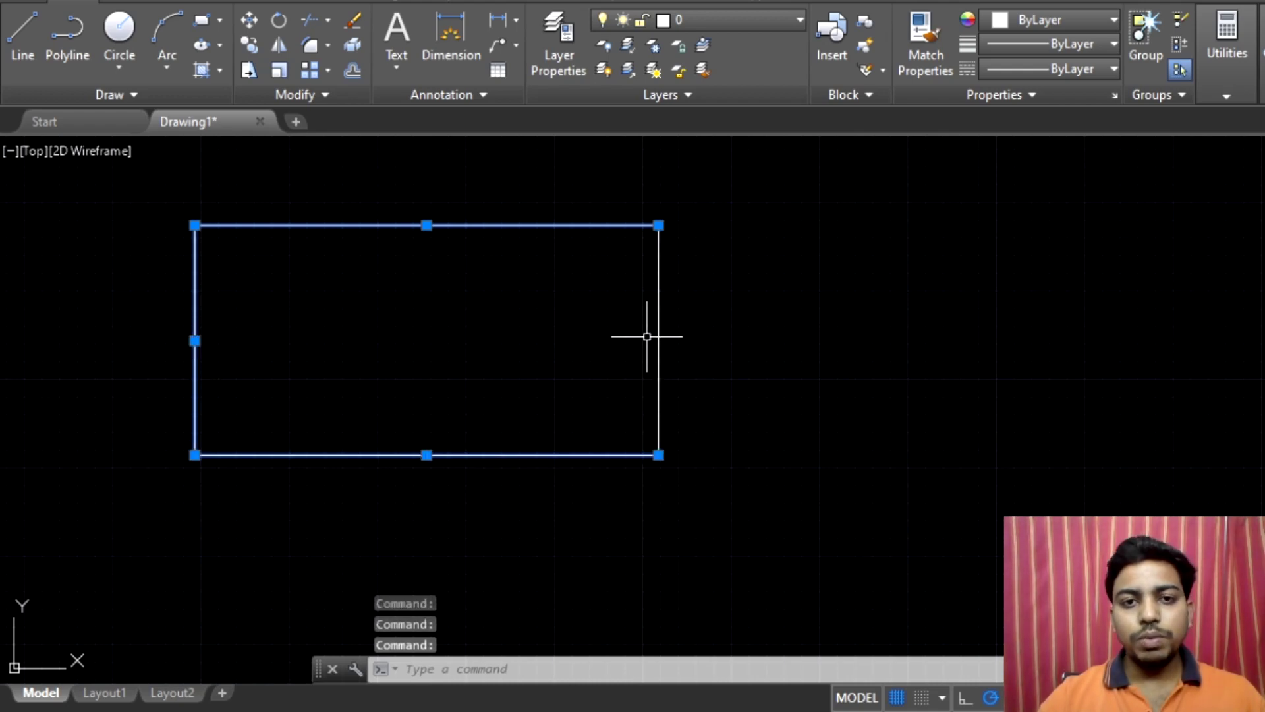
click(659, 353)
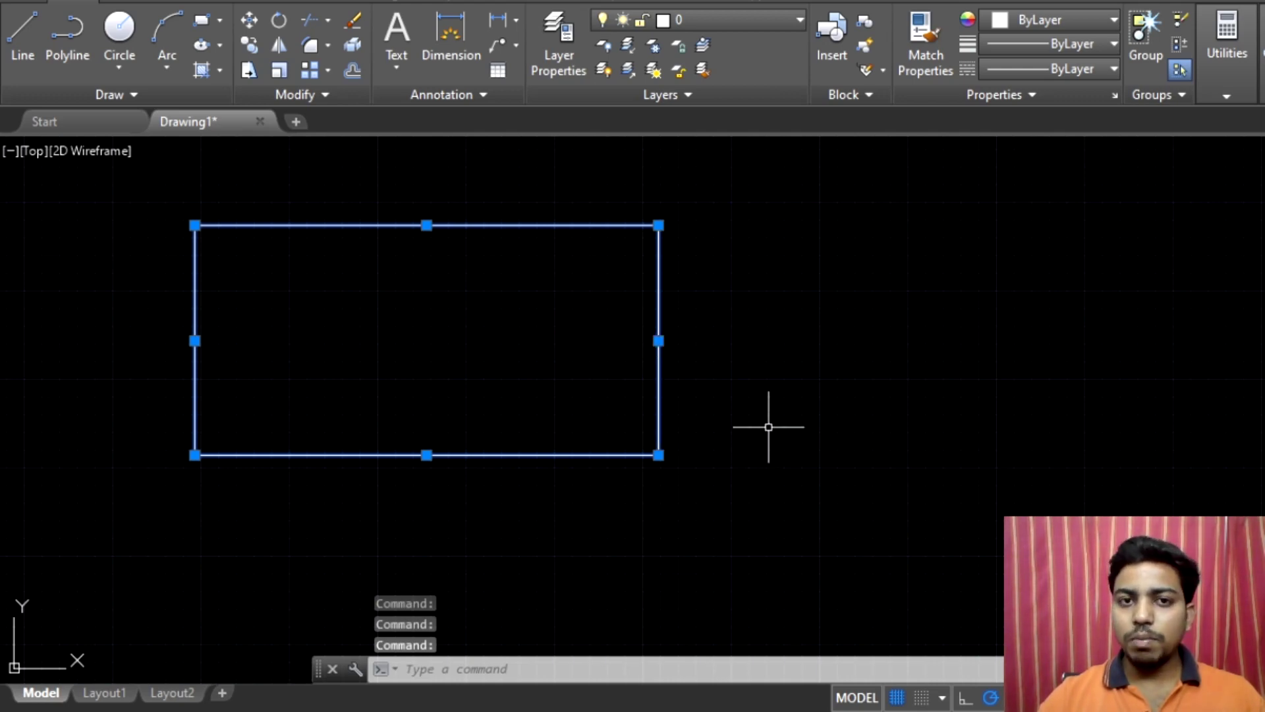
key(Escape)
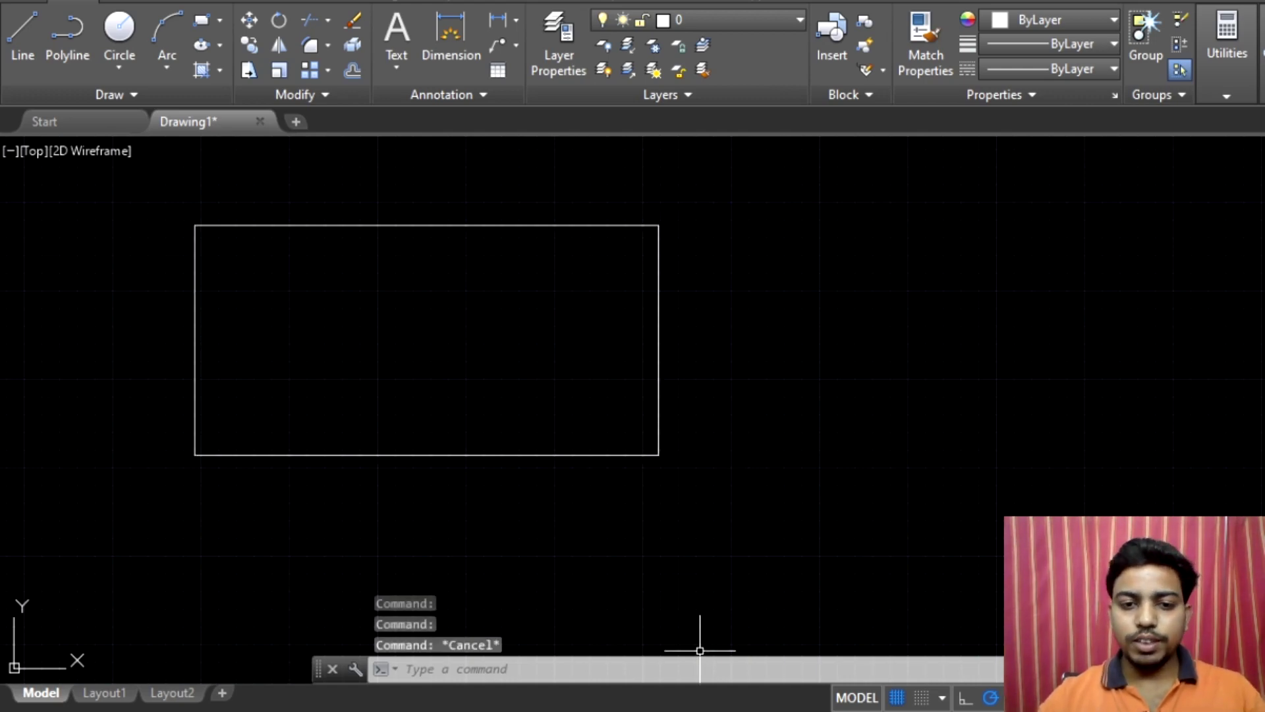
Step: Examine the object type of the rectangle's top side and select that side alone
click(303, 709)
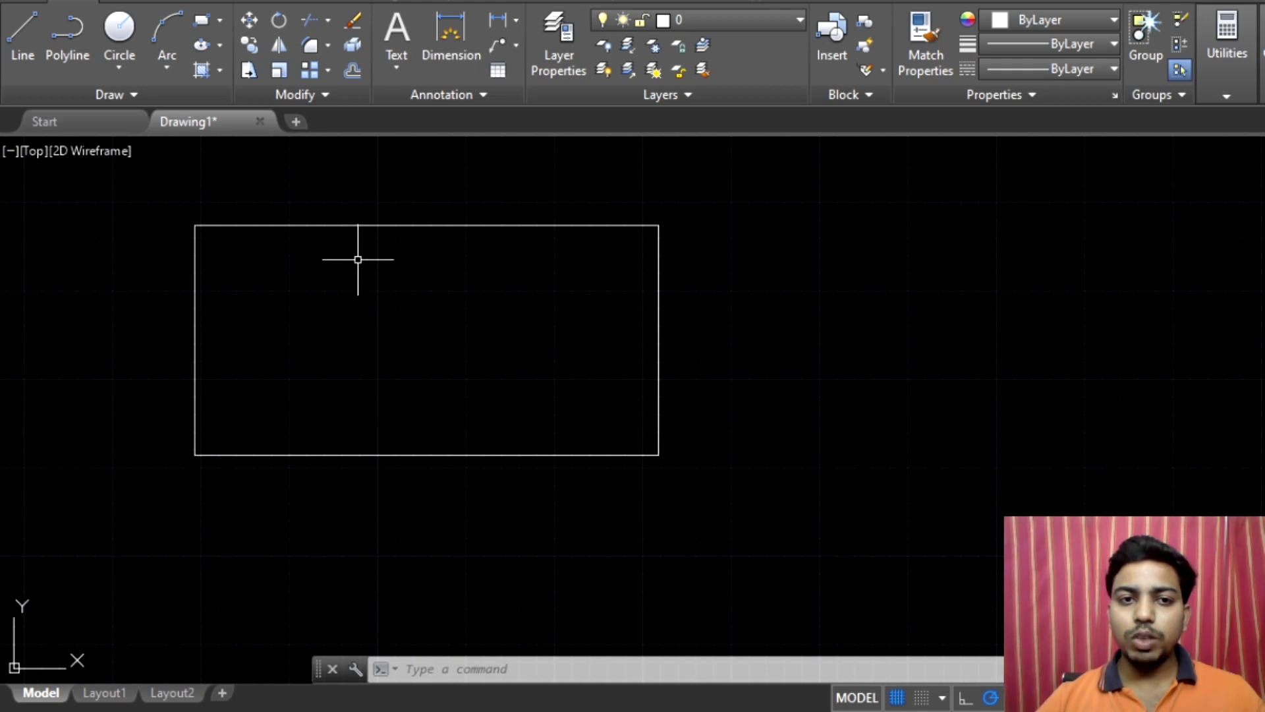
click(389, 226)
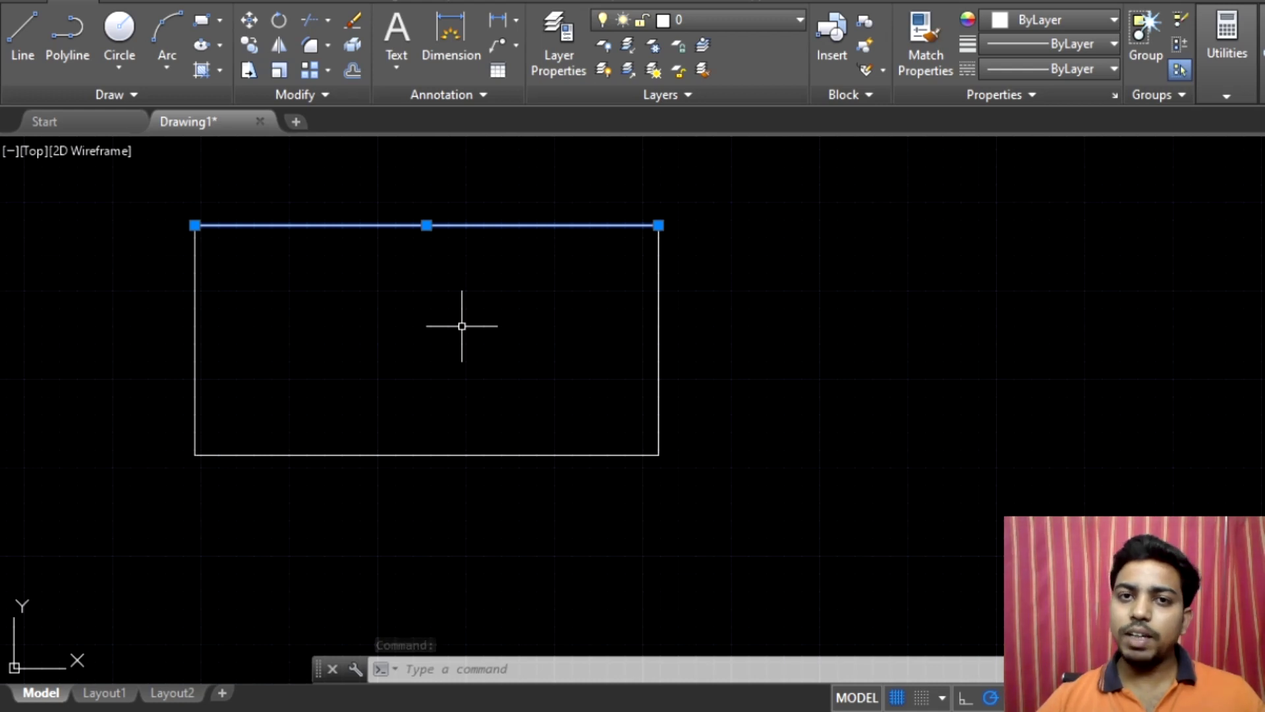
key(Escape)
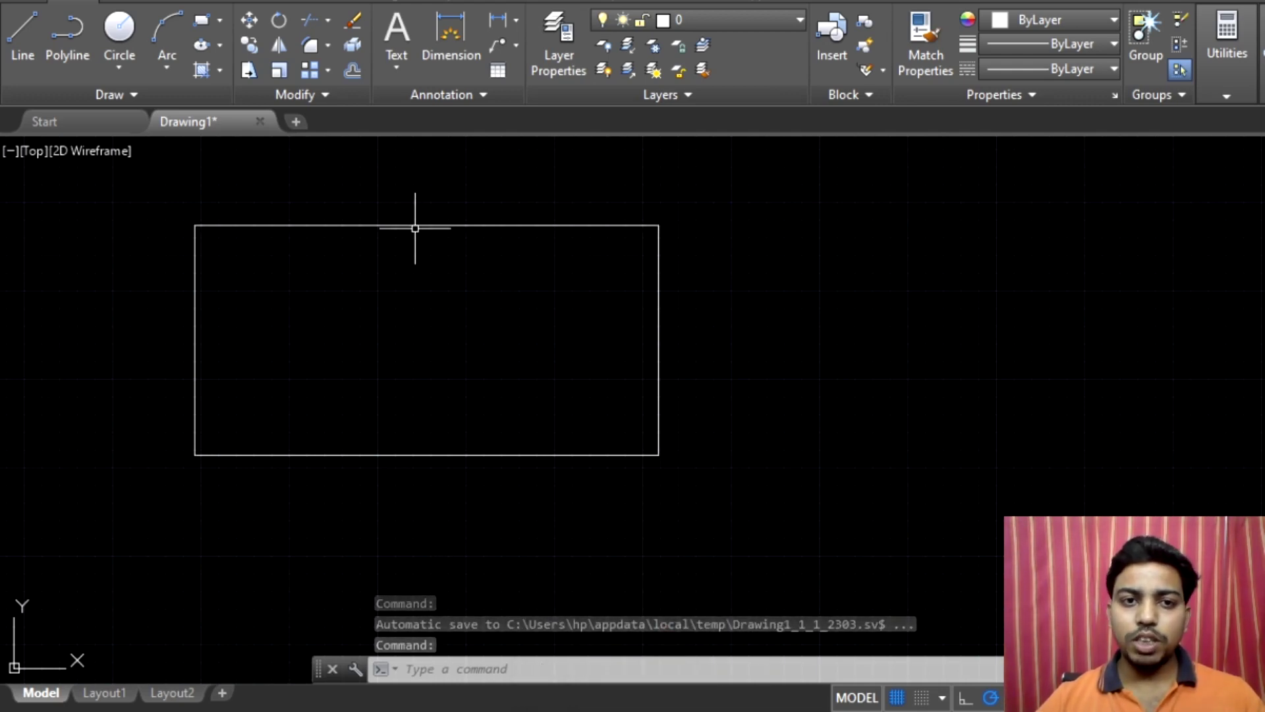
mouse_move(391, 225)
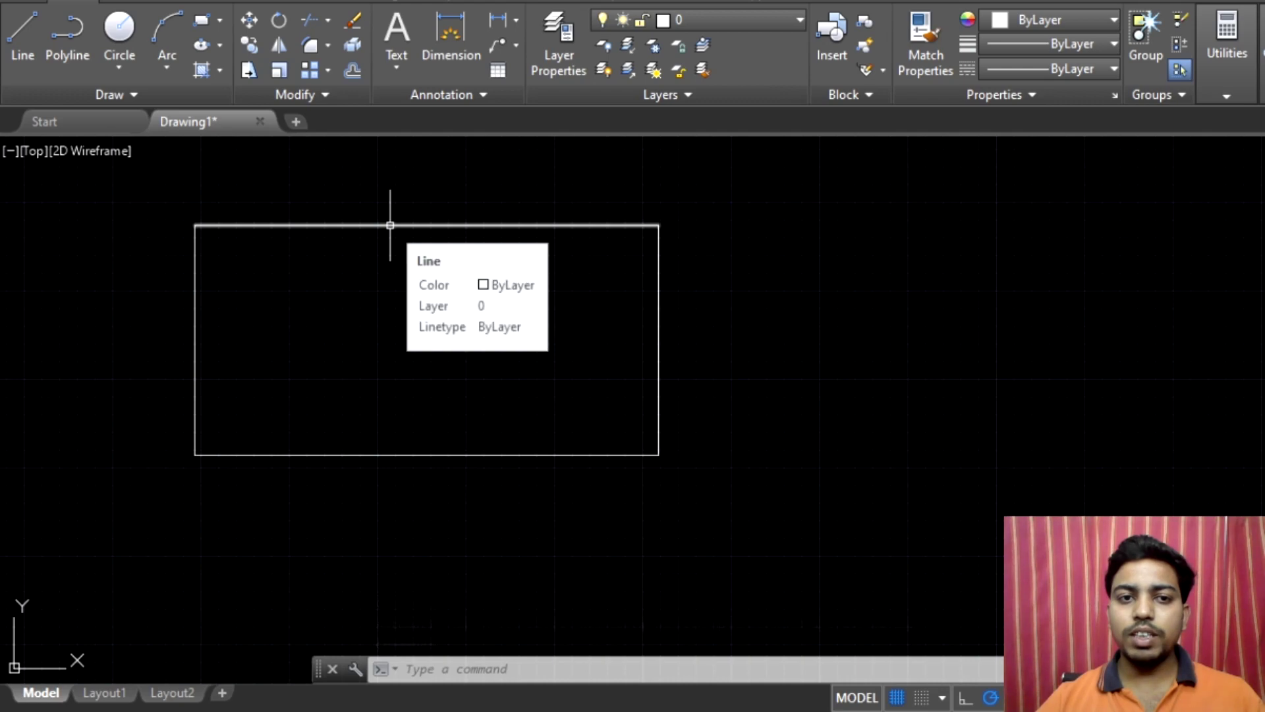
click(390, 225)
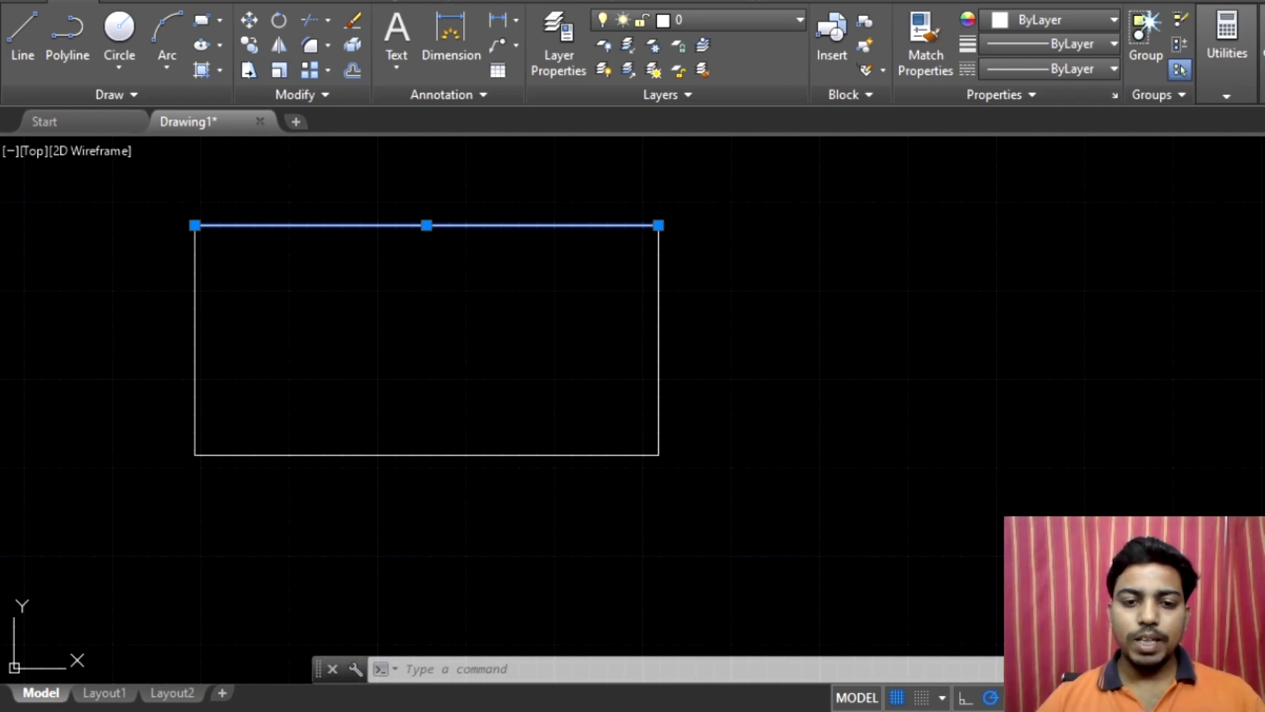
Step: Switch to the PDF notes and read through the EXPLODE command's description and steps
key(alt+Tab)
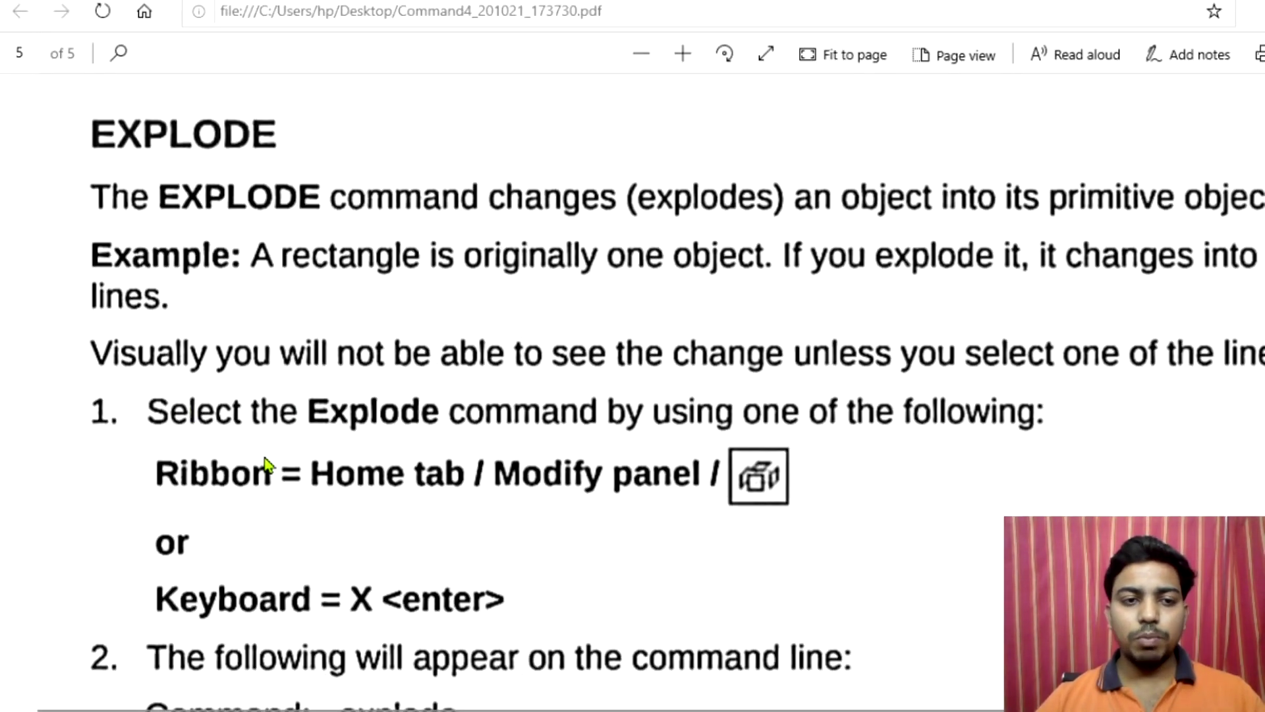
scroll(266, 463, down, 3)
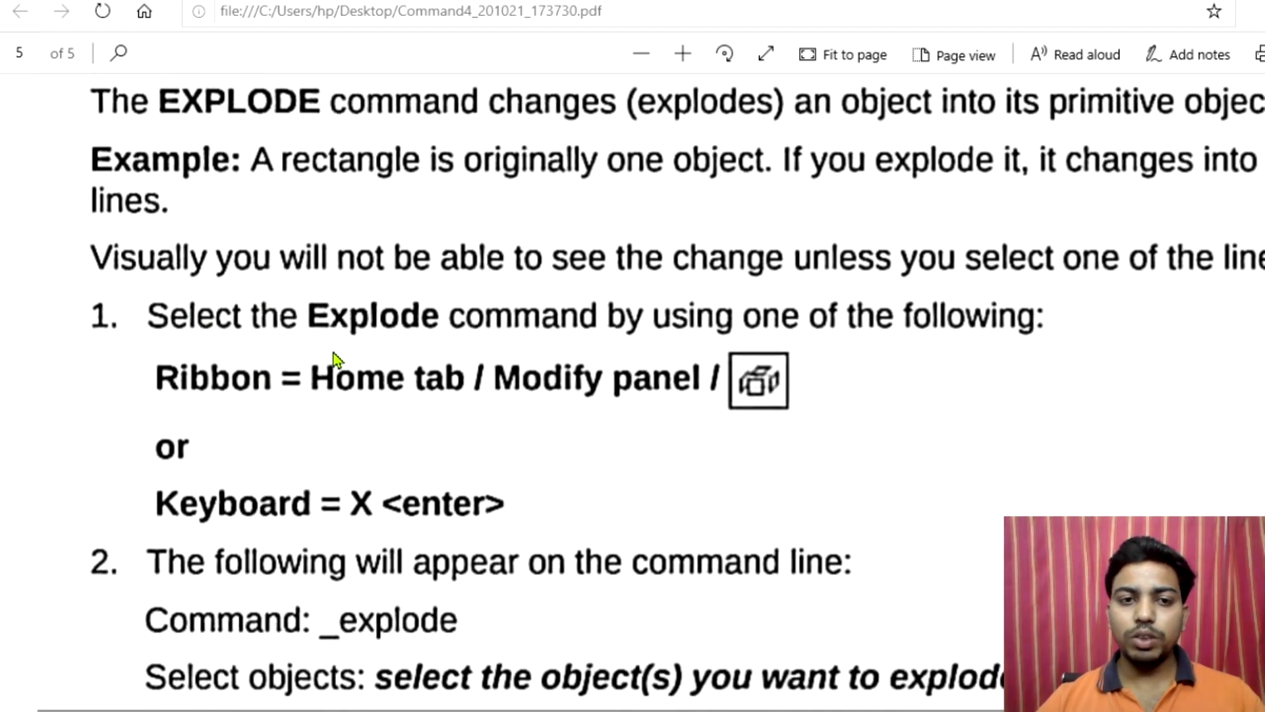